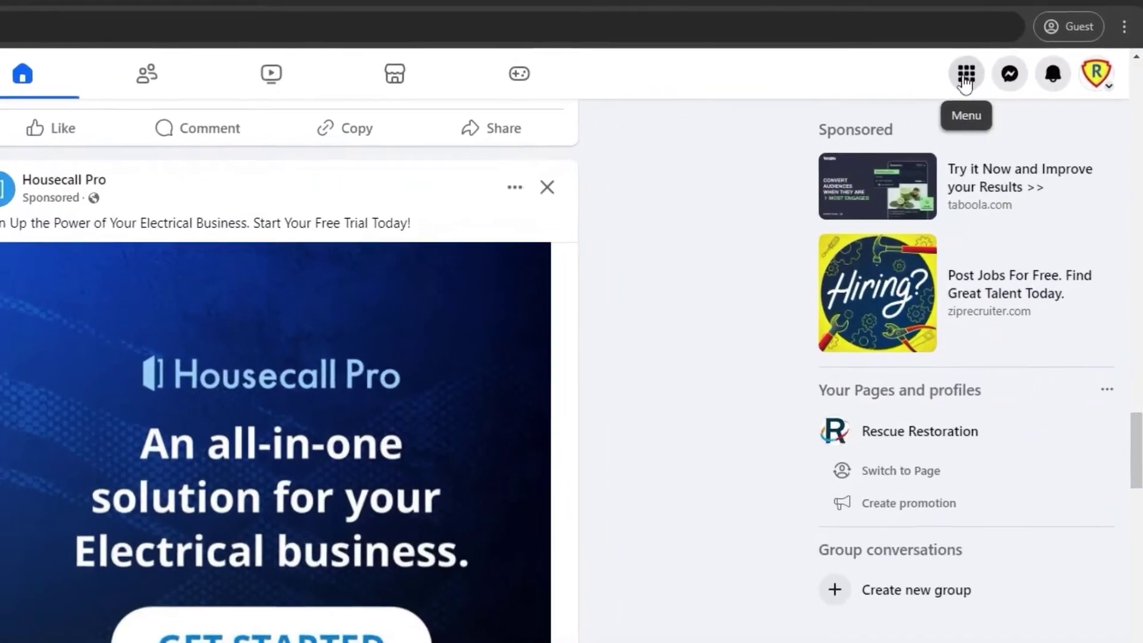
# From Menu > Pages, start a new Public Page and reach the empty Create a Page form.
pyautogui.click(966, 83)
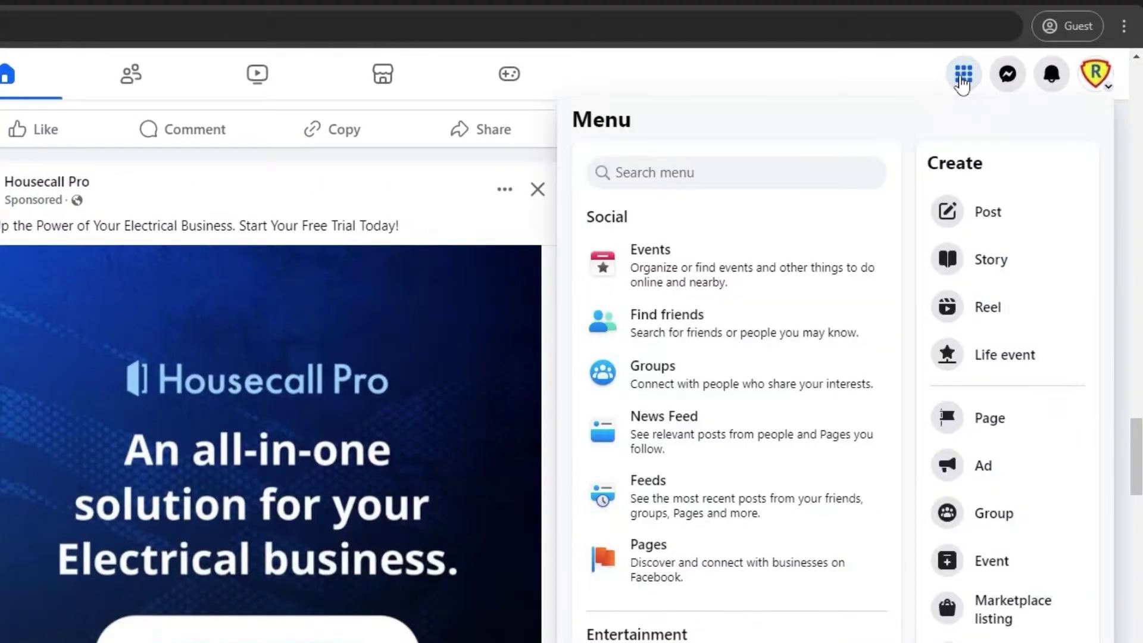
pyautogui.click(689, 377)
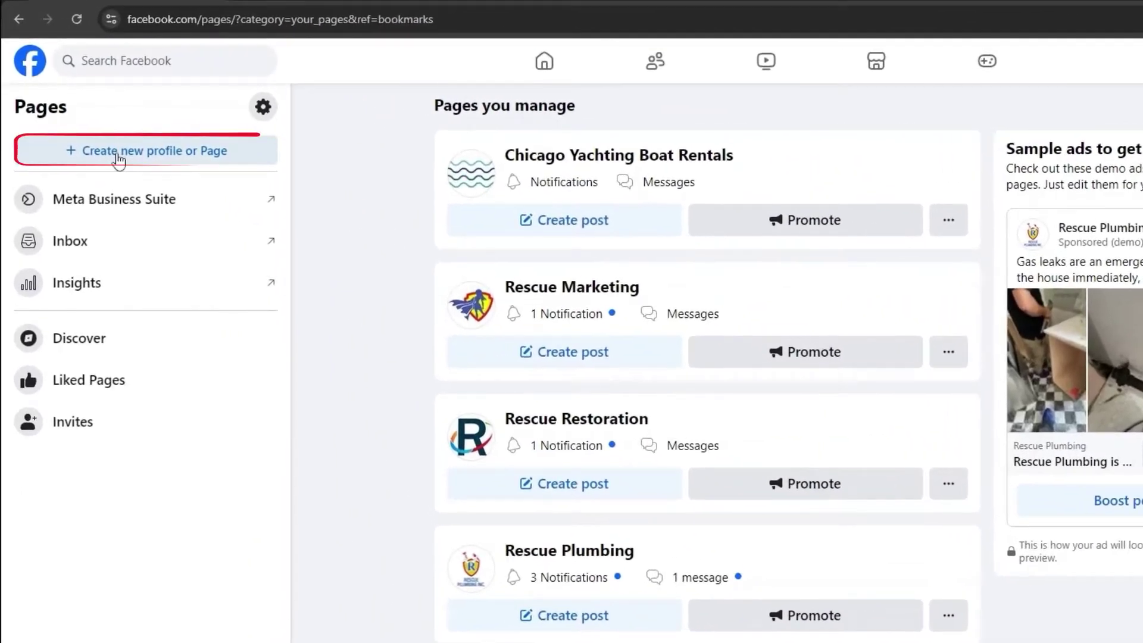
pyautogui.click(106, 148)
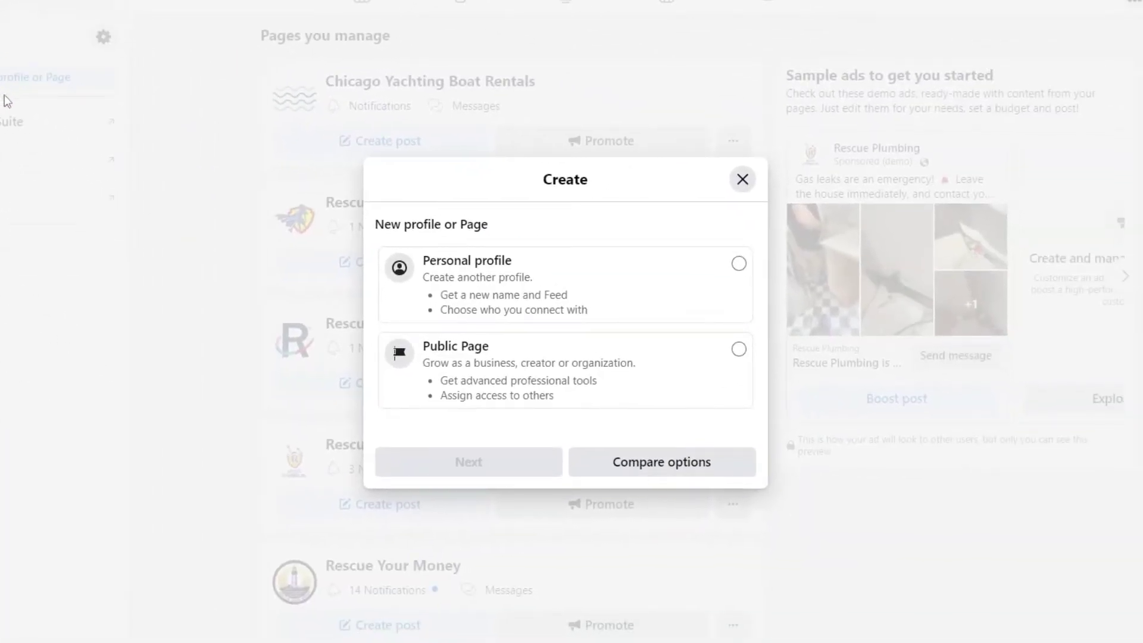
pyautogui.click(545, 380)
pyautogui.click(490, 462)
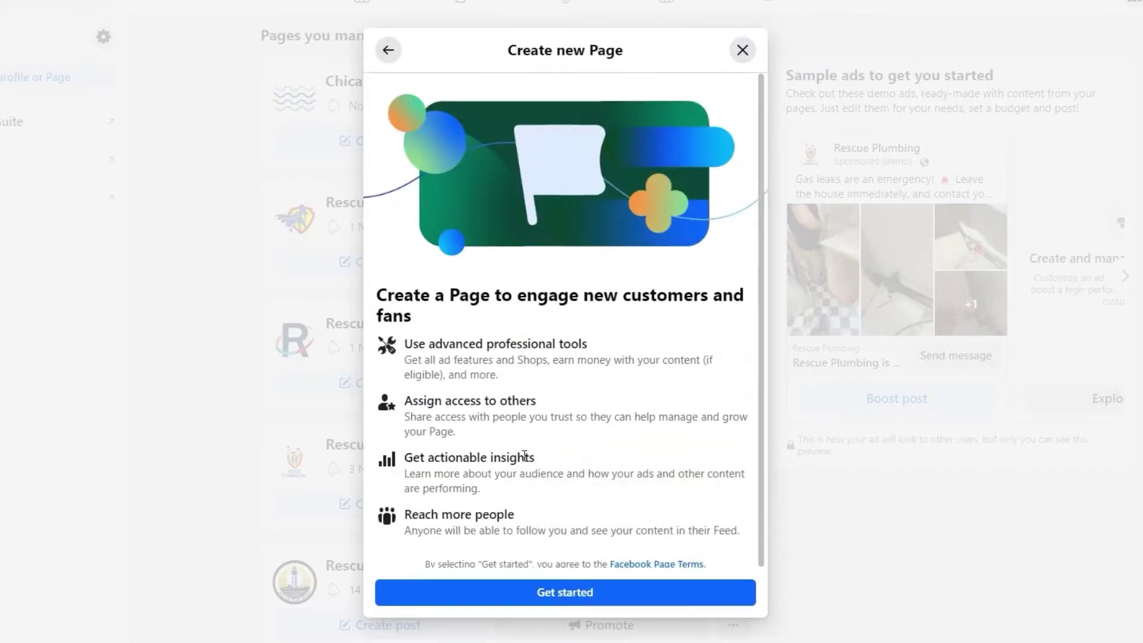
pyautogui.click(578, 594)
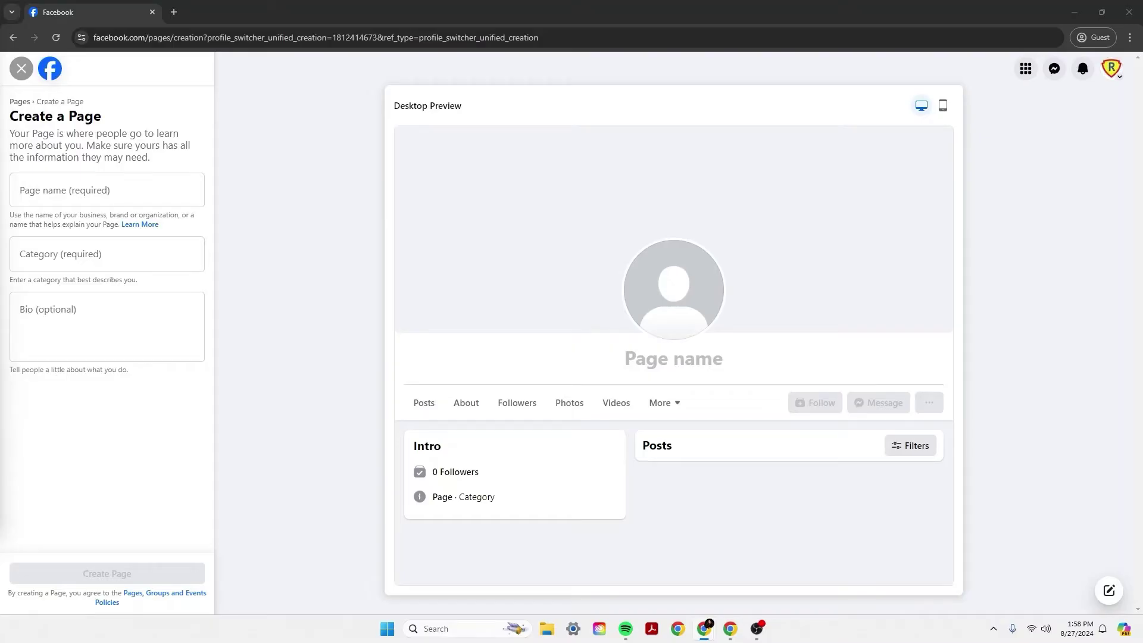
# Create the Page 'Curious Cat Bookshop' in category Bookstore with the 'Ready to find the purr-fect book?' bio.
pyautogui.click(89, 199)
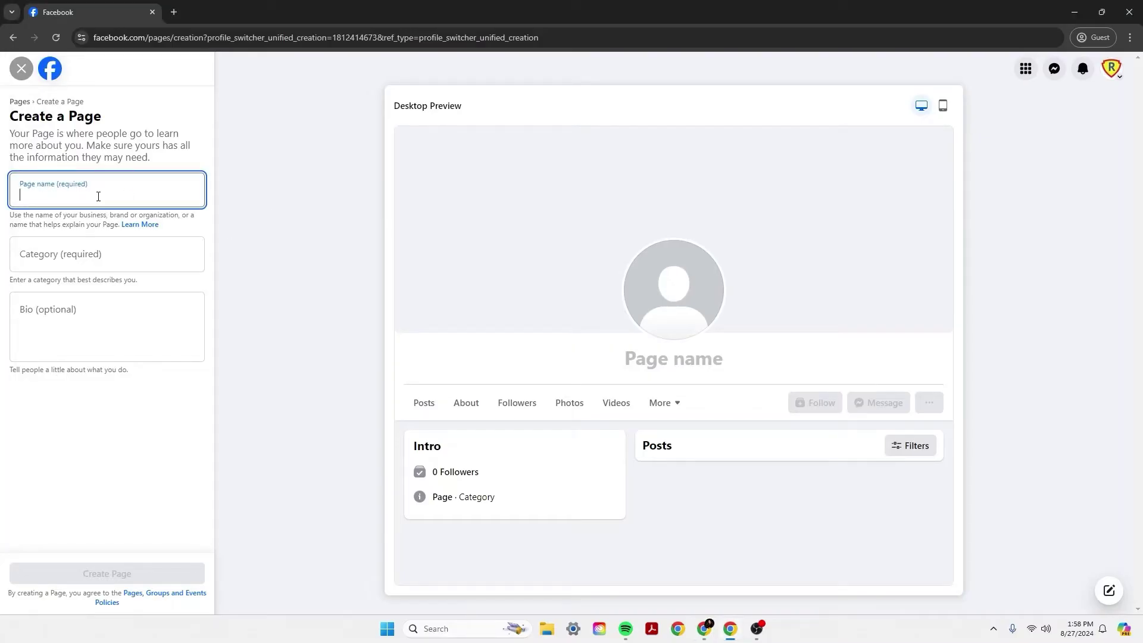
pyautogui.write('Curious Cat Bookshop')
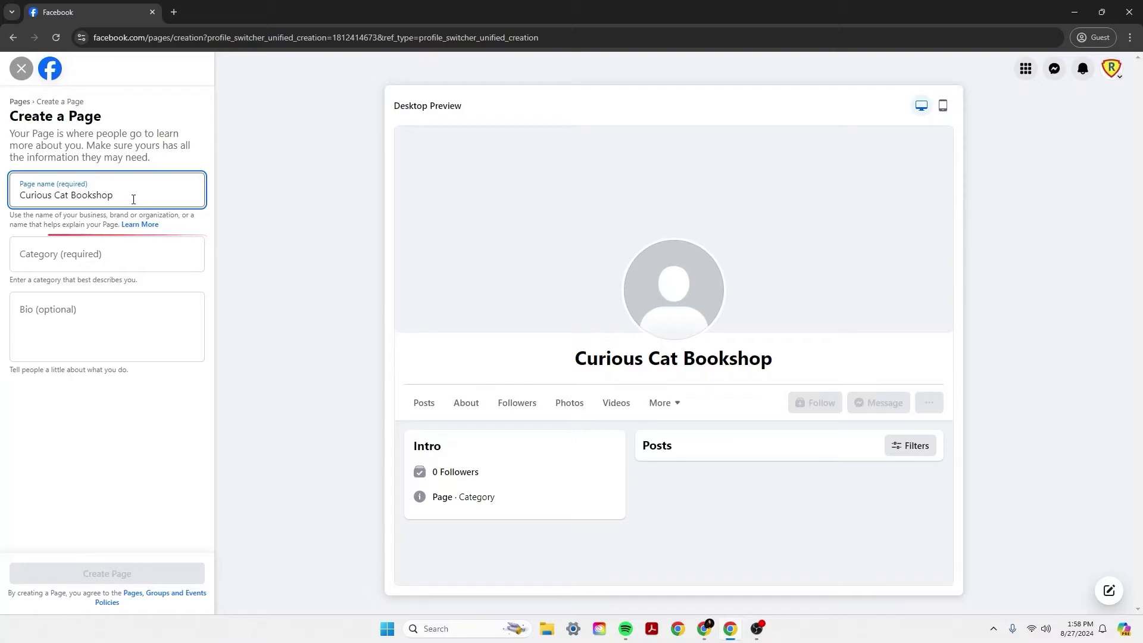
pyautogui.click(142, 250)
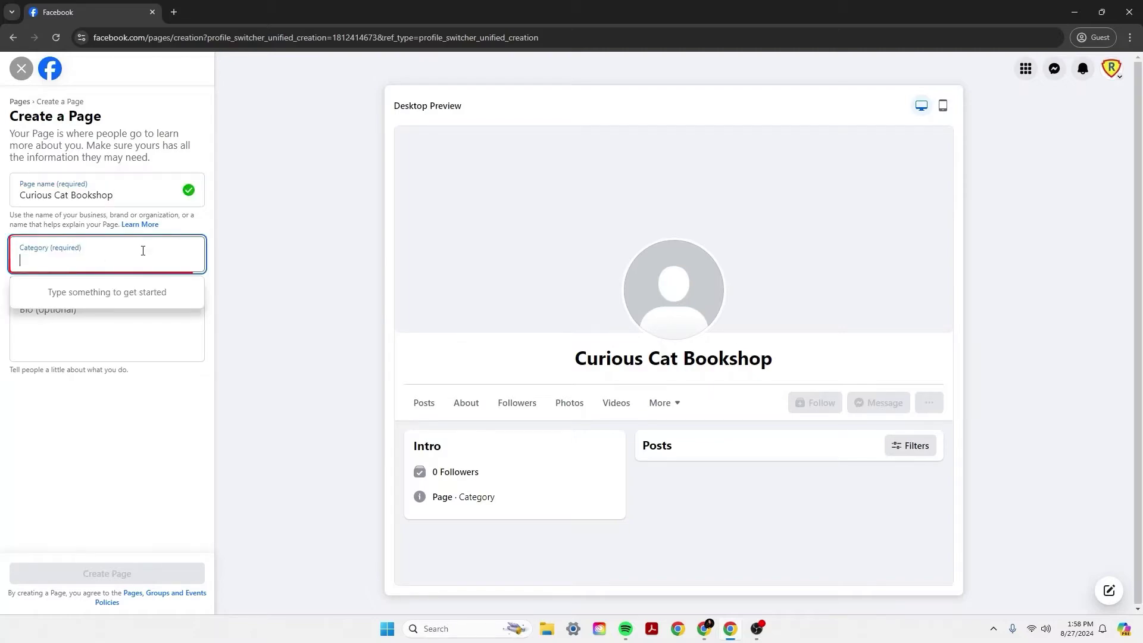
pyautogui.write('bookstore')
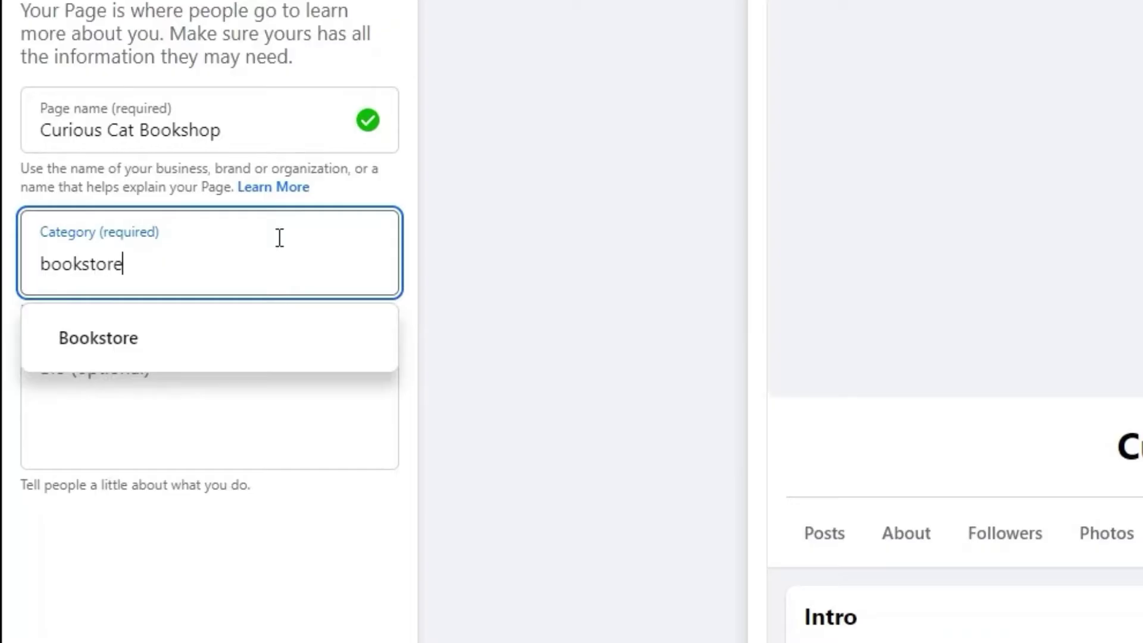
pyautogui.click(223, 344)
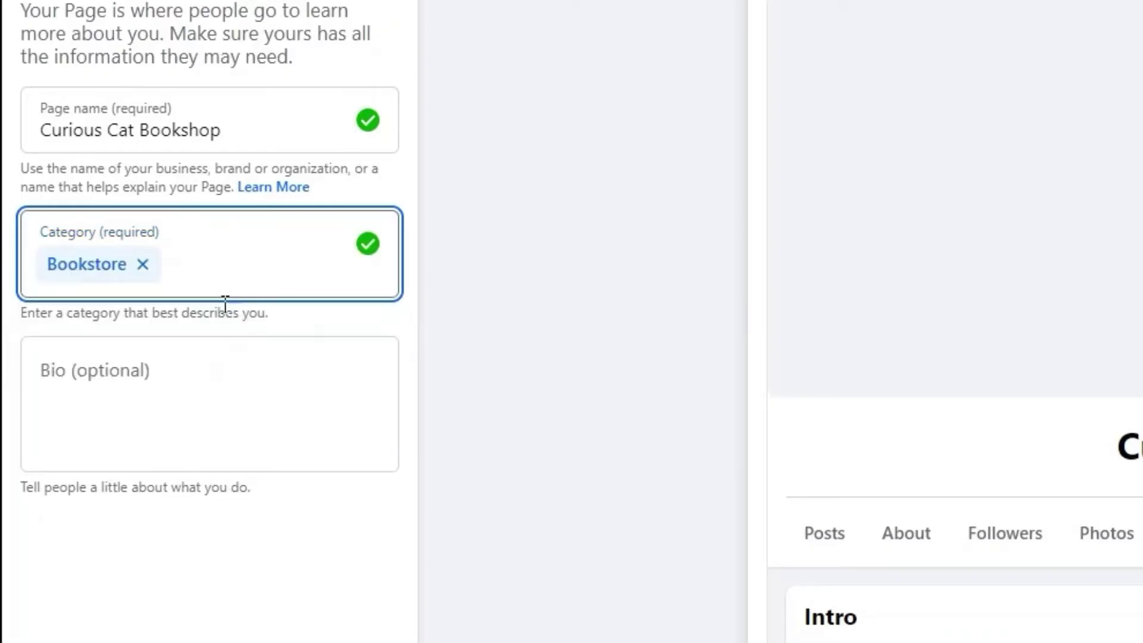
pyautogui.click(231, 395)
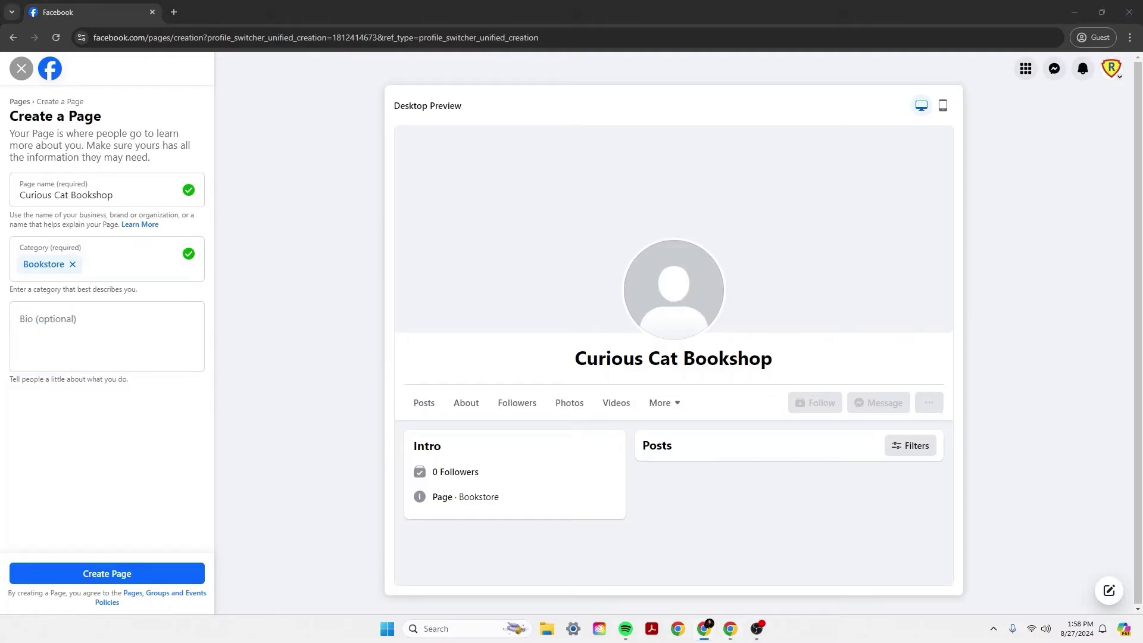
pyautogui.click(80, 341)
pyautogui.write('Ready to find the purr-fect book? Check out our book selections in store or online!')
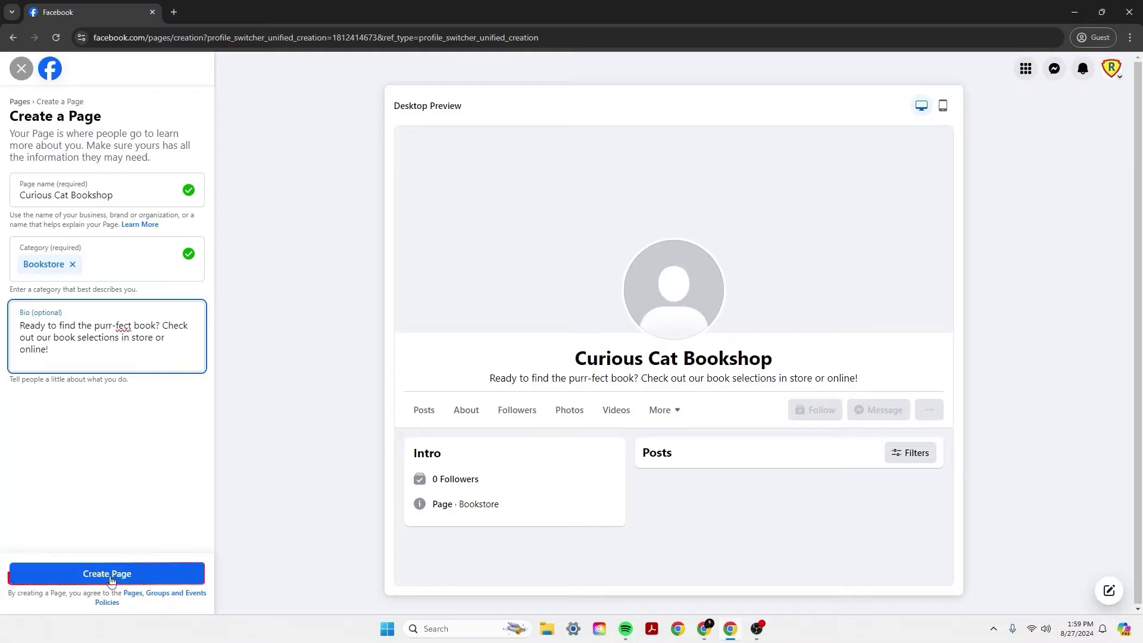
pyautogui.click(111, 580)
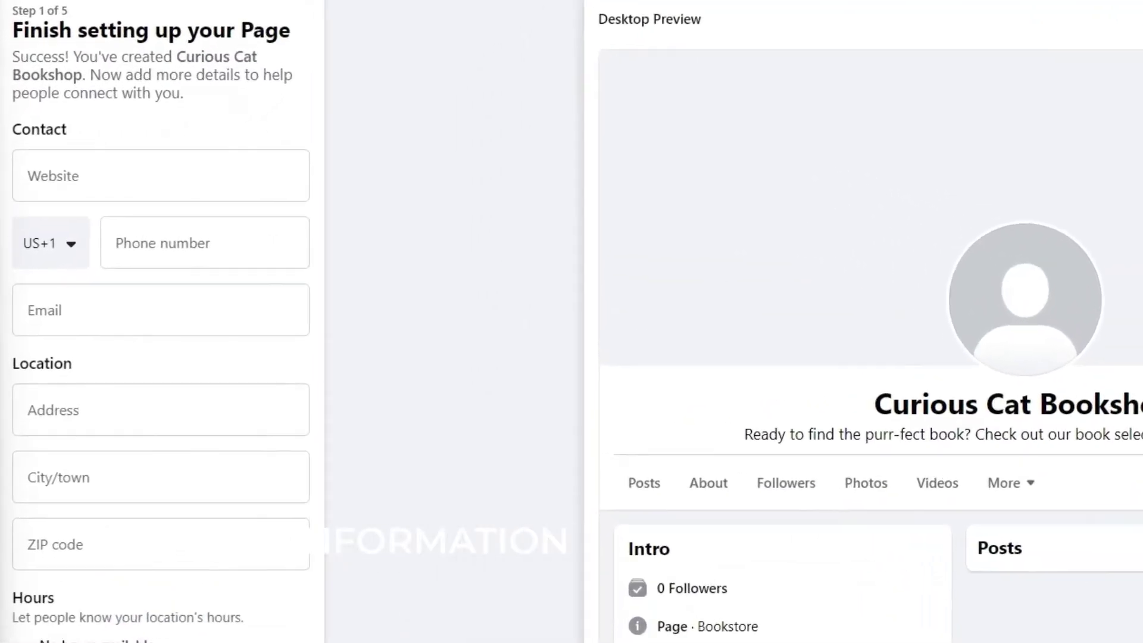
pyautogui.click(77, 208)
pyautogui.write('www.curiouscatbookshop.com')
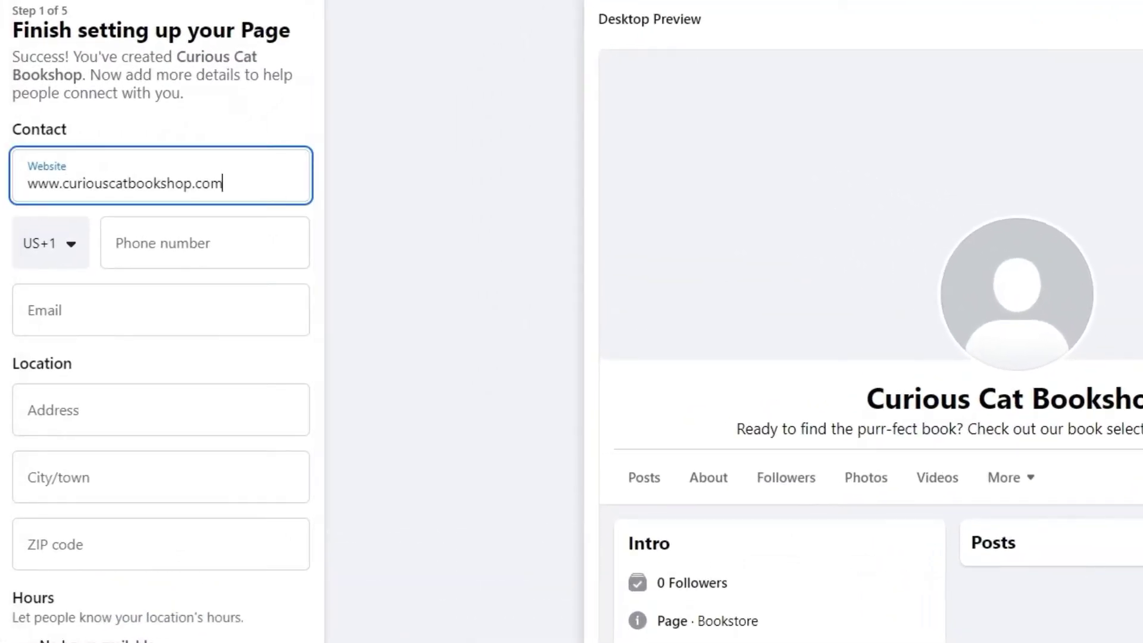
pyautogui.press('Tab')
pyautogui.click(126, 258)
pyautogui.write('5551234567')
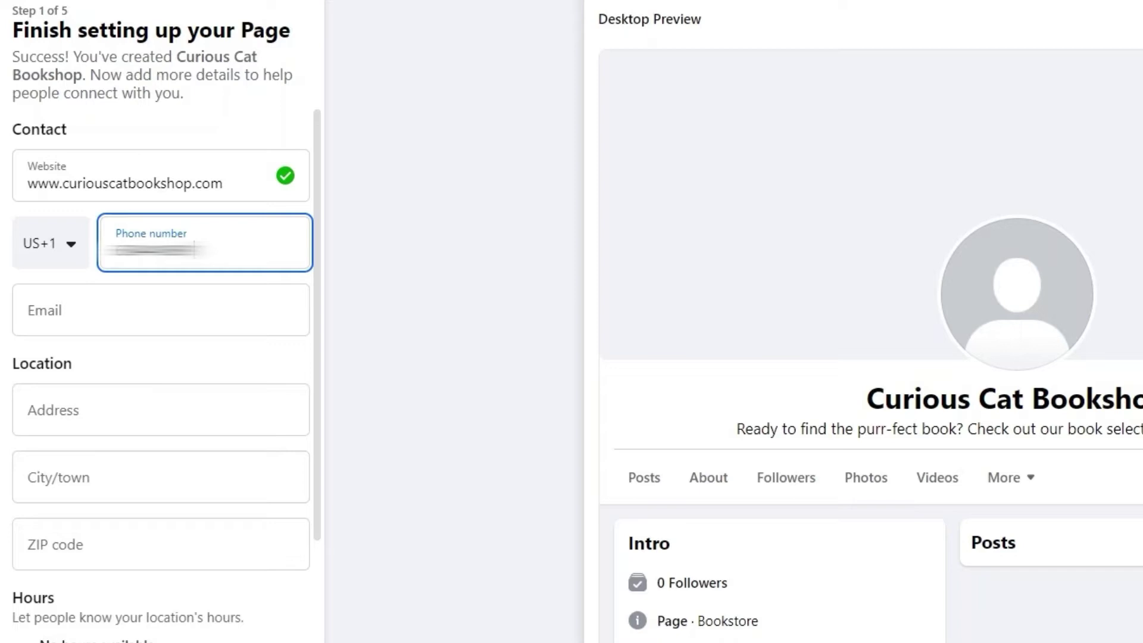
pyautogui.press('Tab')
pyautogui.click(135, 311)
pyautogui.write('info@curiouscatbookshop.com')
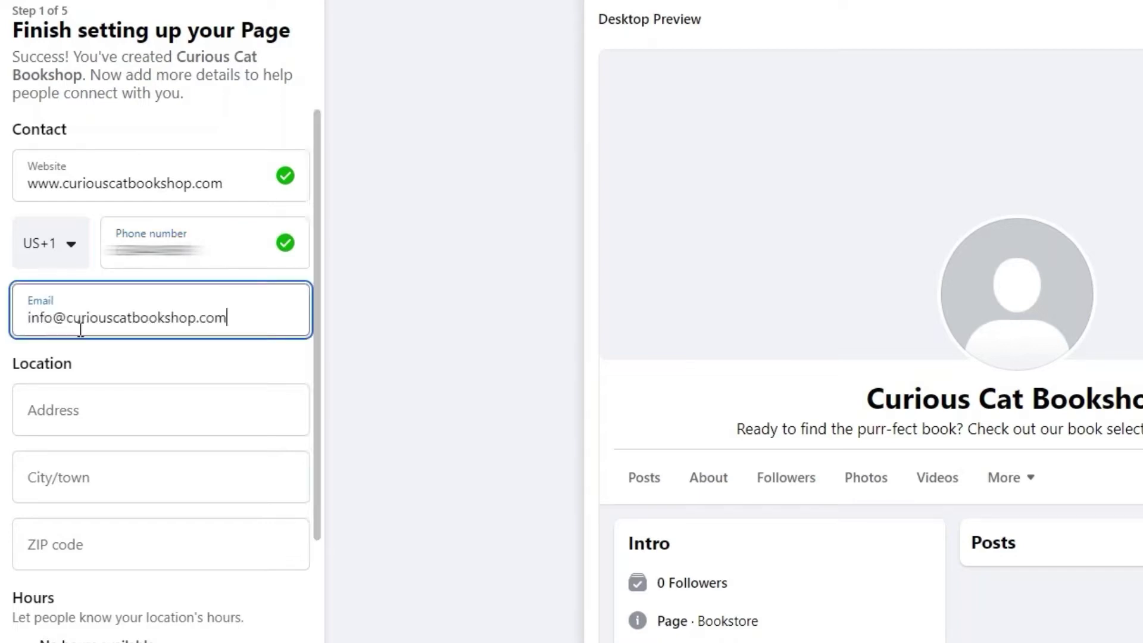
# Set the address to 123 W Book St., Chicago, Illinois.
pyautogui.press('Tab')
pyautogui.write('123 W Book St.')
pyautogui.click(115, 483)
pyautogui.write('Chicag')
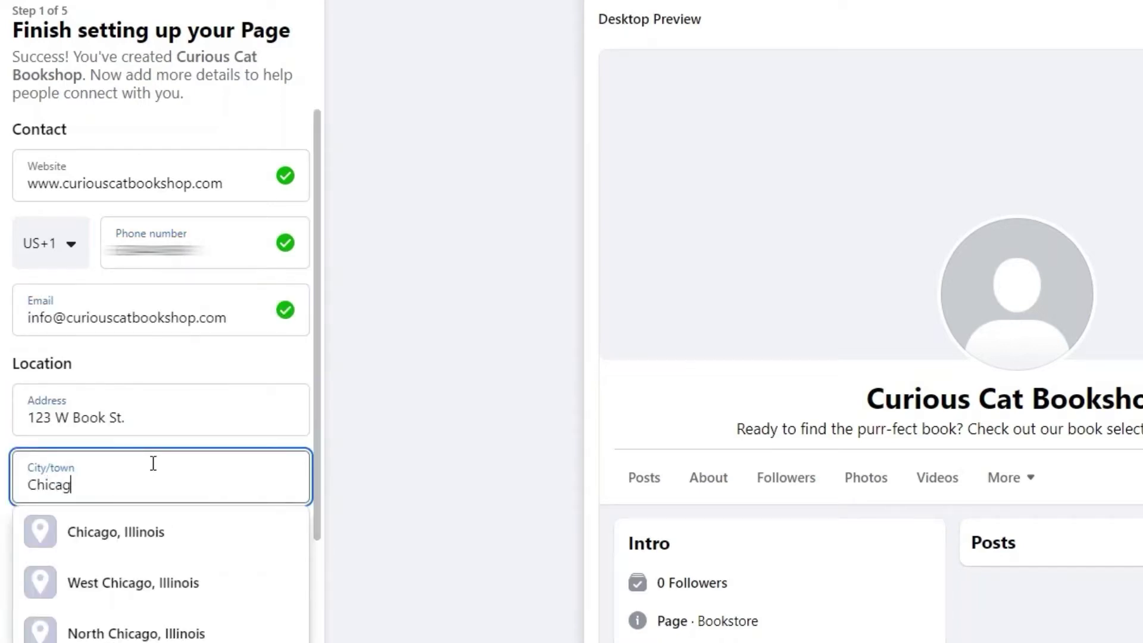
pyautogui.click(140, 530)
pyautogui.write('60614')
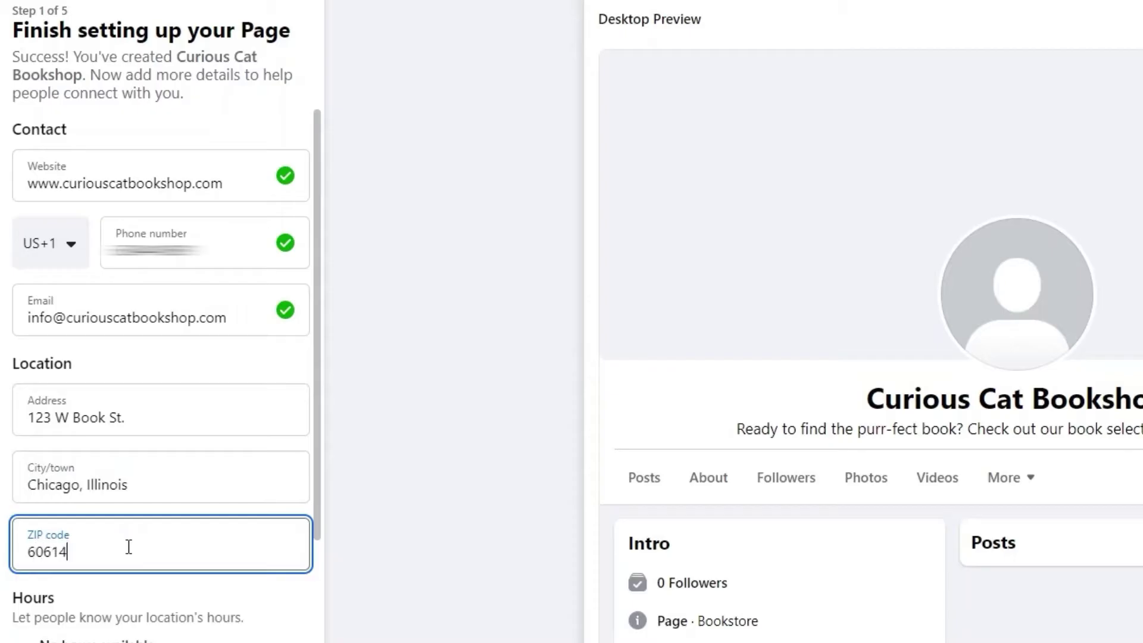
# Choose 'Open at selected hours' and scroll down to the page health explanation.
pyautogui.scroll(-3, 291, 391)
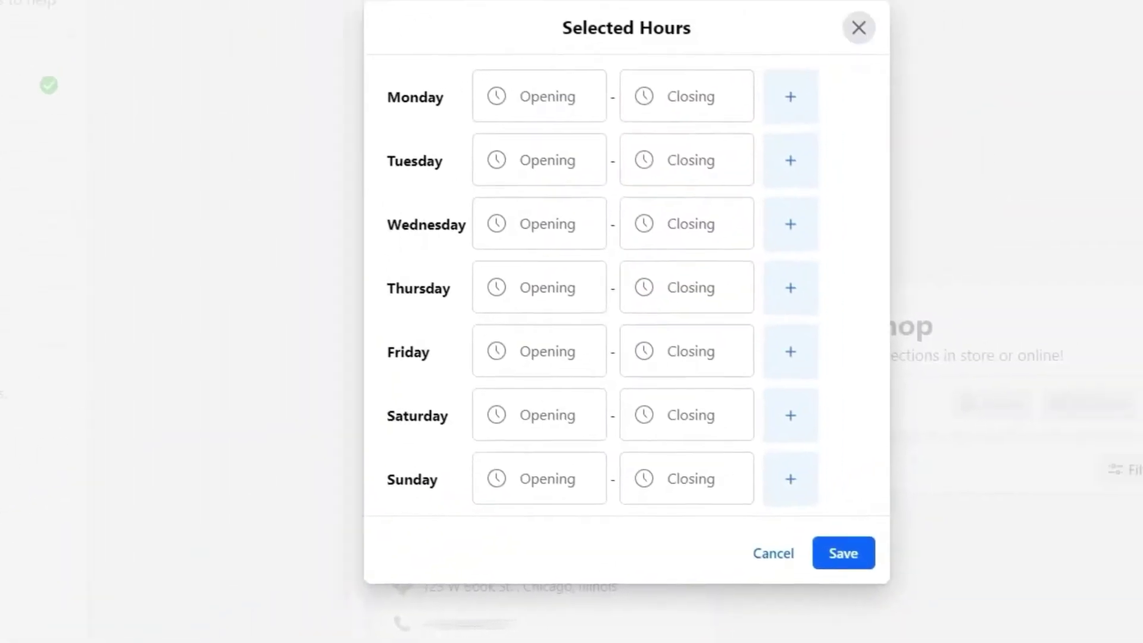
pyautogui.click(481, 132)
pyautogui.scroll(-2, 502, 539)
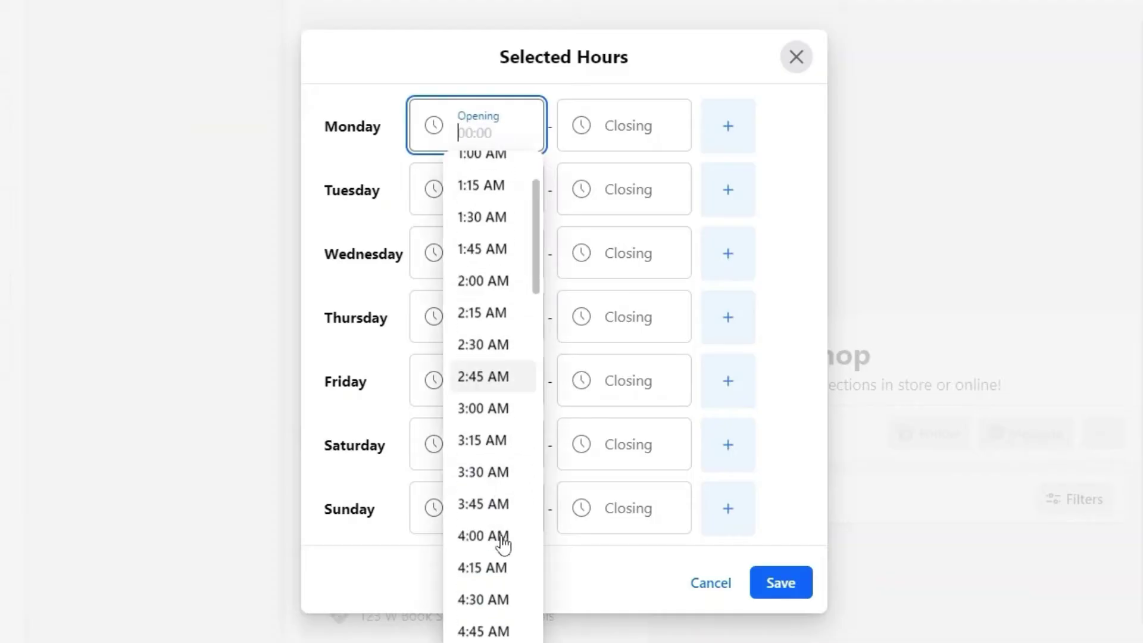
pyautogui.scroll(-2, 502, 539)
pyautogui.scroll(-6, 503, 539)
pyautogui.scroll(-8, 503, 536)
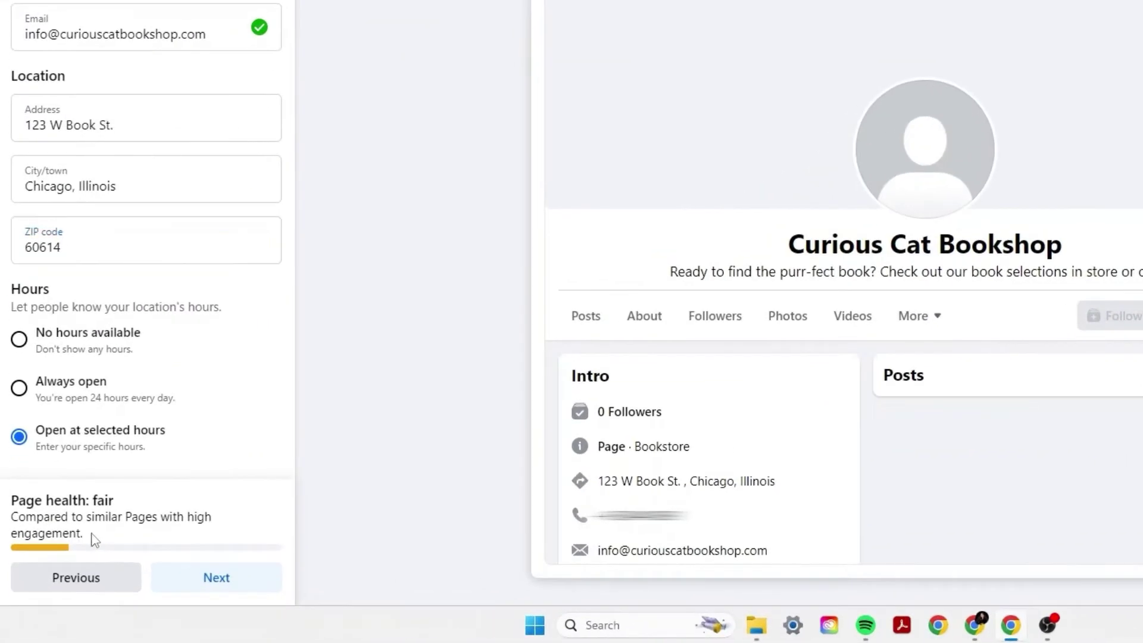
pyautogui.moveTo(66, 564)
pyautogui.mouseDown()
pyautogui.moveTo(23, 551)
pyautogui.moveTo(15, 516)
pyautogui.mouseUp()
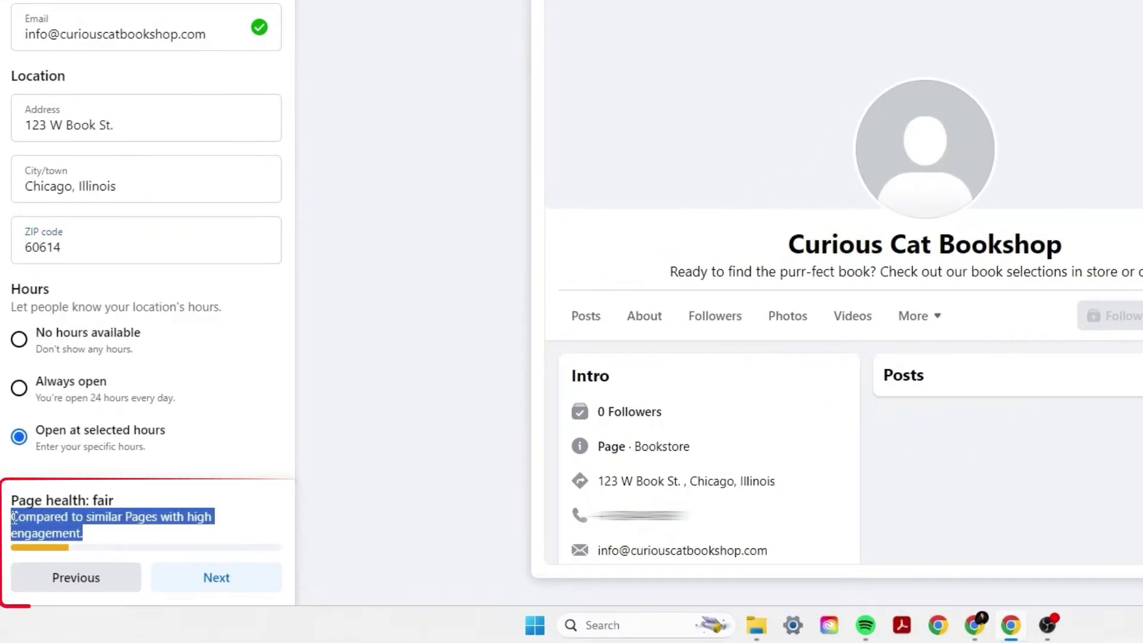
pyautogui.click(138, 535)
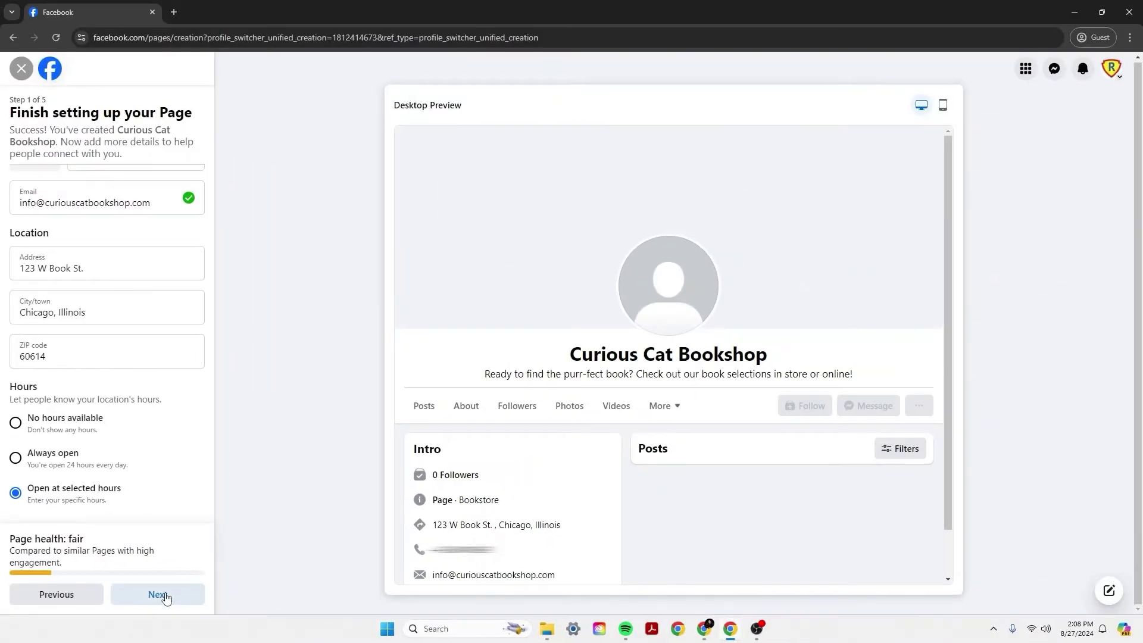
# Submit the contact details and upload the green bookshop logo as profile picture.
pyautogui.click(166, 597)
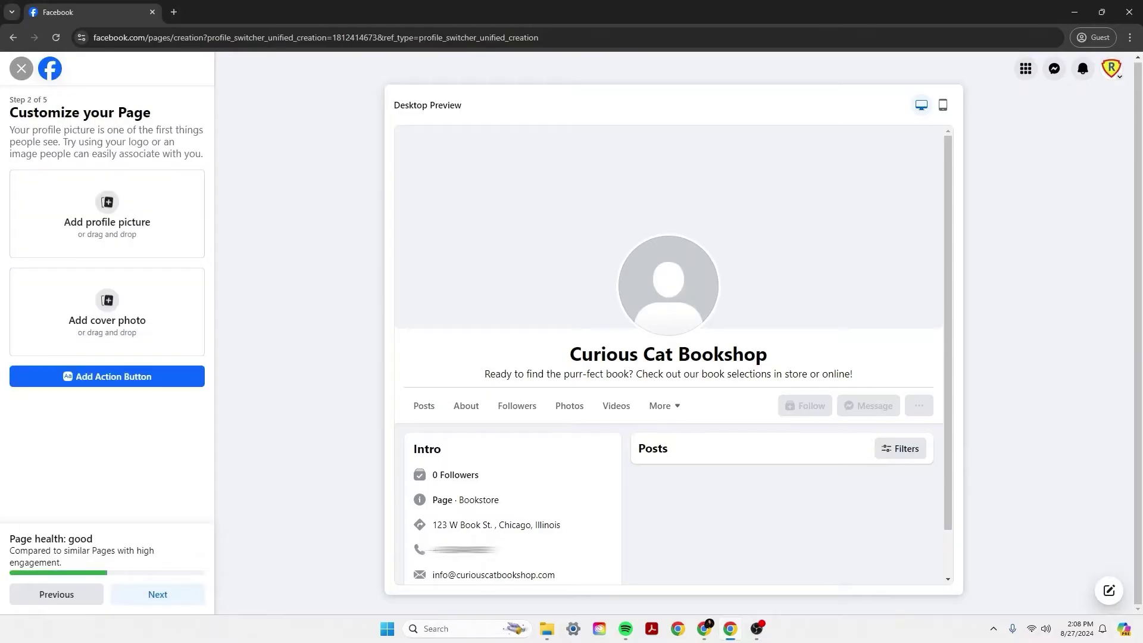
pyautogui.click(138, 202)
pyautogui.click(309, 135)
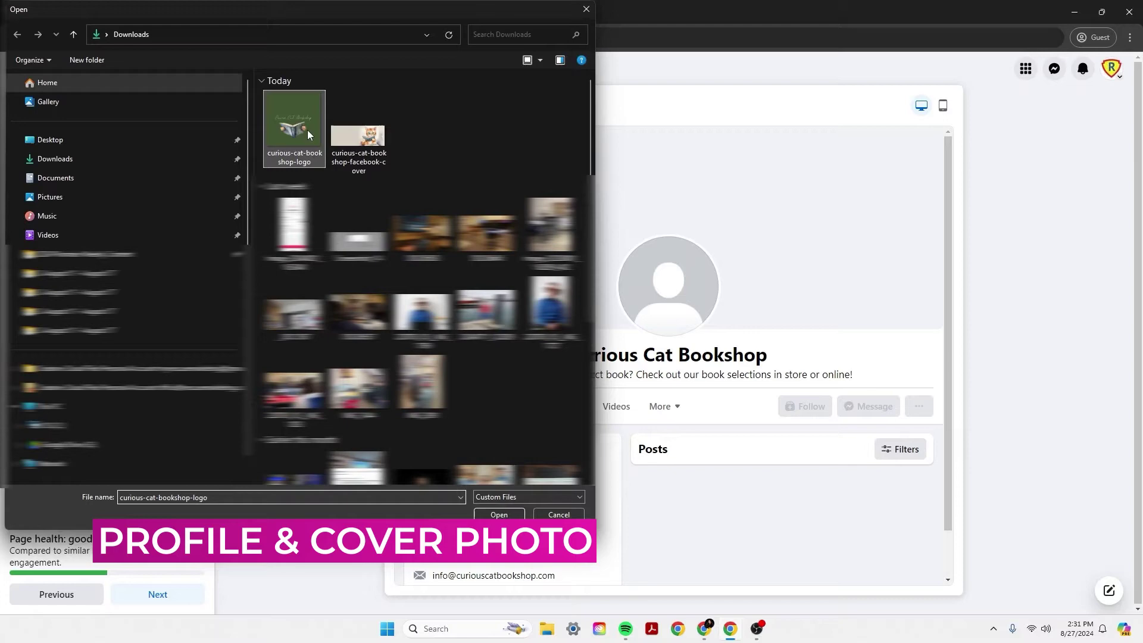
pyautogui.doubleClick(310, 135)
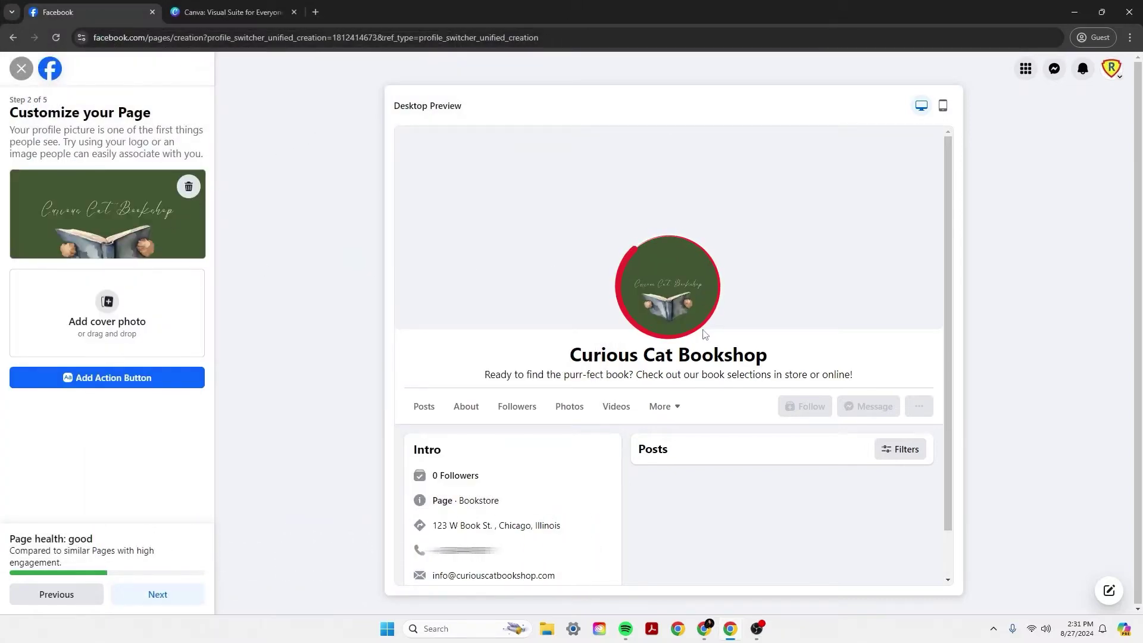
# Upload the reading-cat illustration as cover photo and switch to the mobile preview.
pyautogui.click(107, 307)
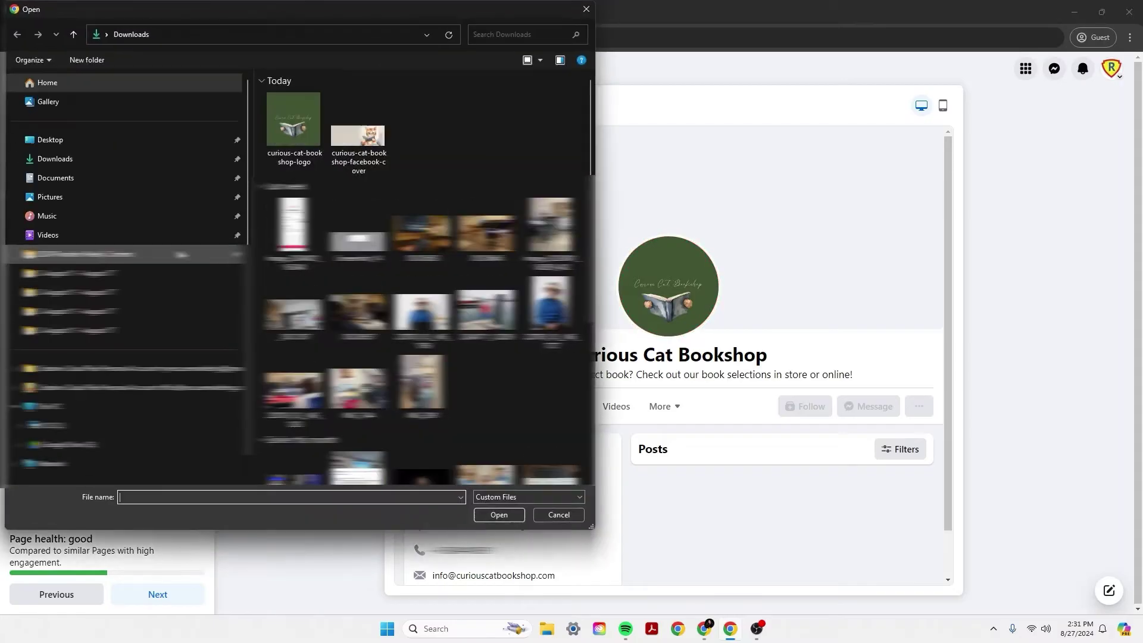
pyautogui.doubleClick(371, 153)
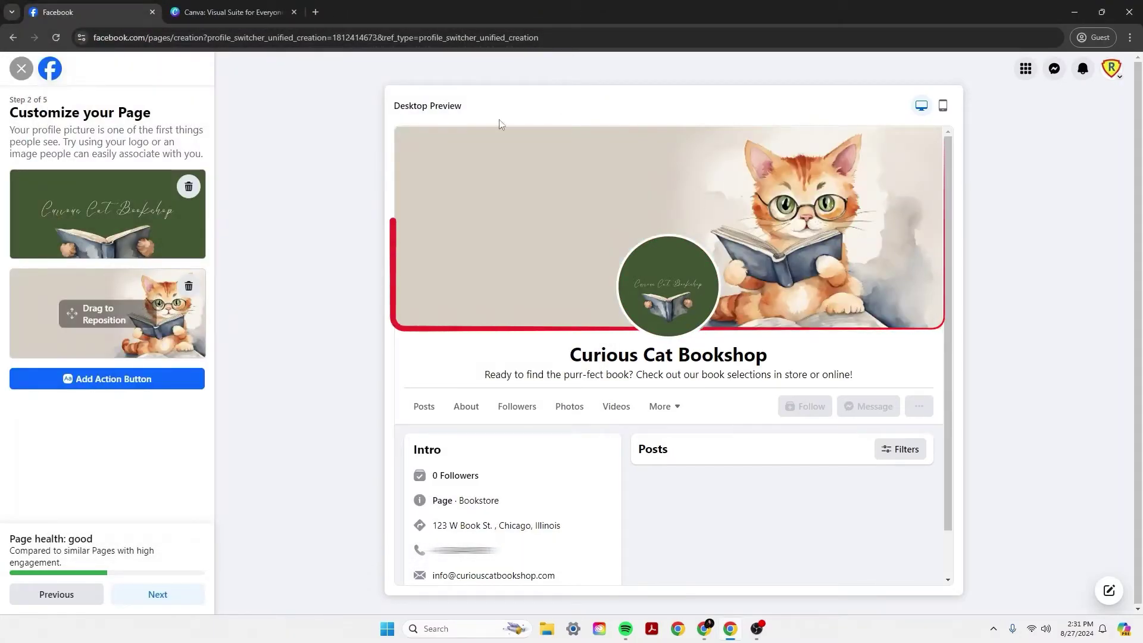
pyautogui.click(942, 105)
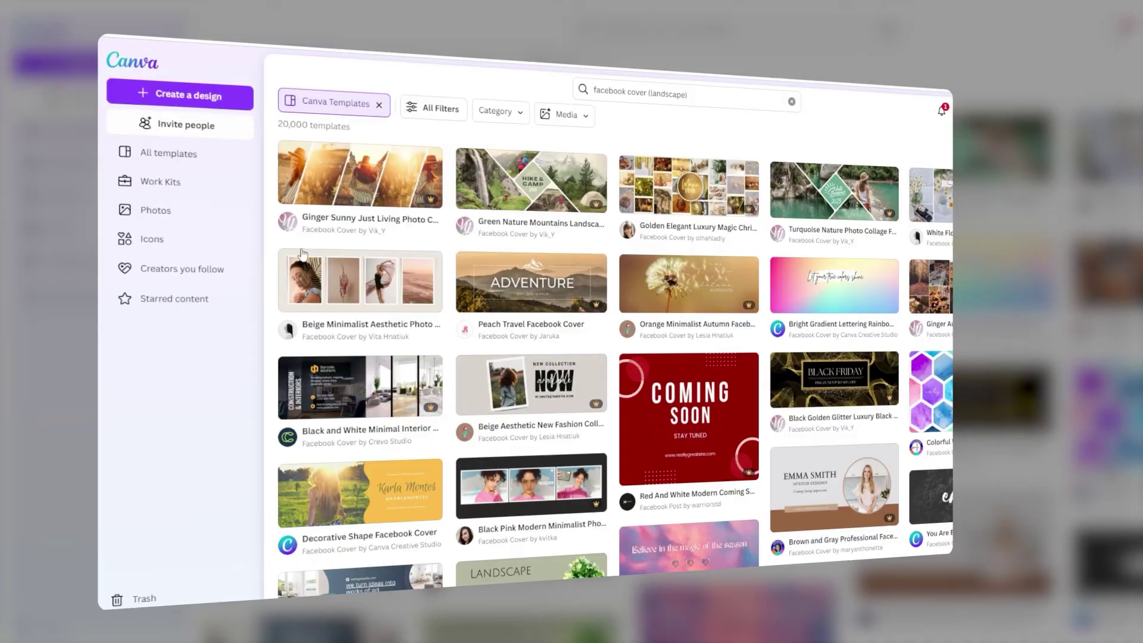
pyautogui.click(357, 179)
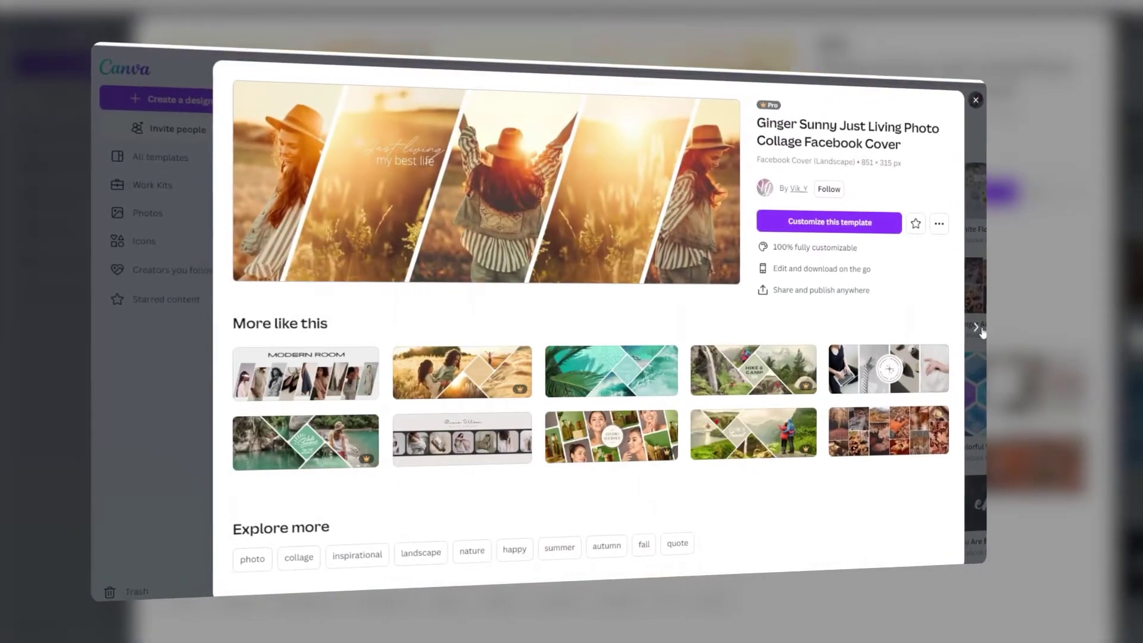
pyautogui.click(979, 329)
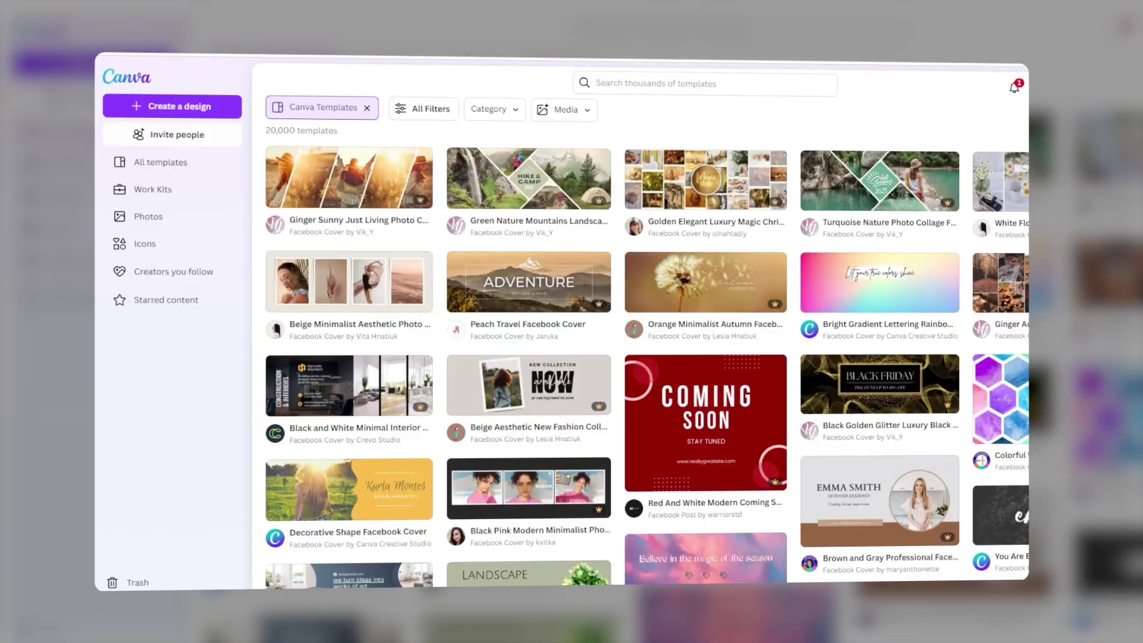
pyautogui.scroll(-5, 1039, 265)
pyautogui.scroll(-5, 1039, 265)
pyautogui.scroll(-5, 1038, 265)
pyautogui.scroll(-5, 1039, 265)
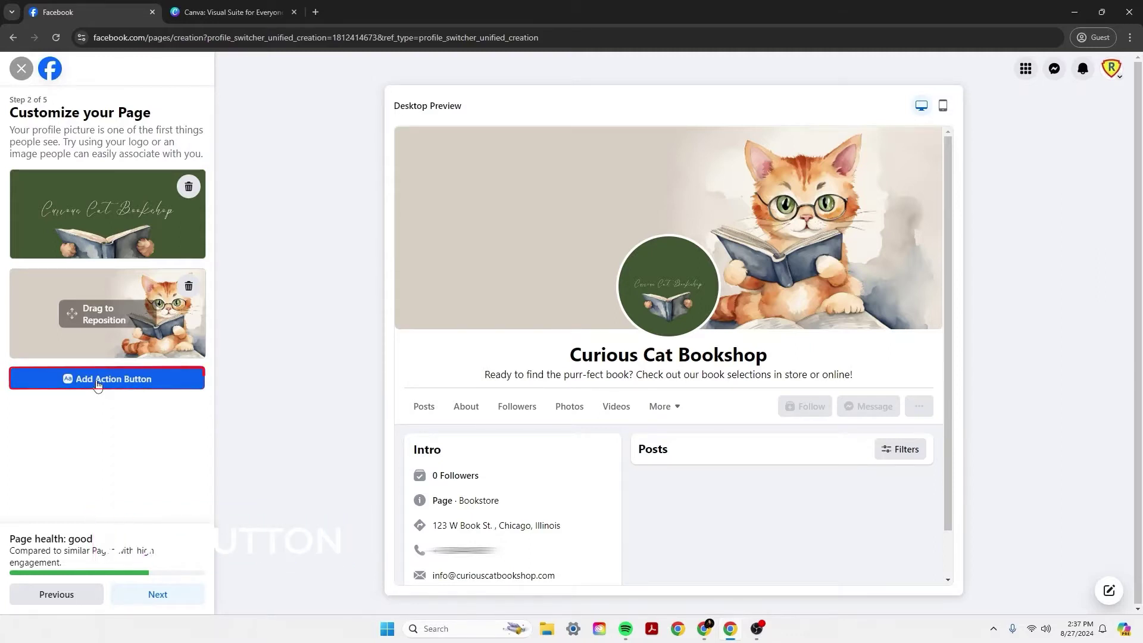
# Add an action button to the Page and choose Learn more as its type.
pyautogui.click(98, 381)
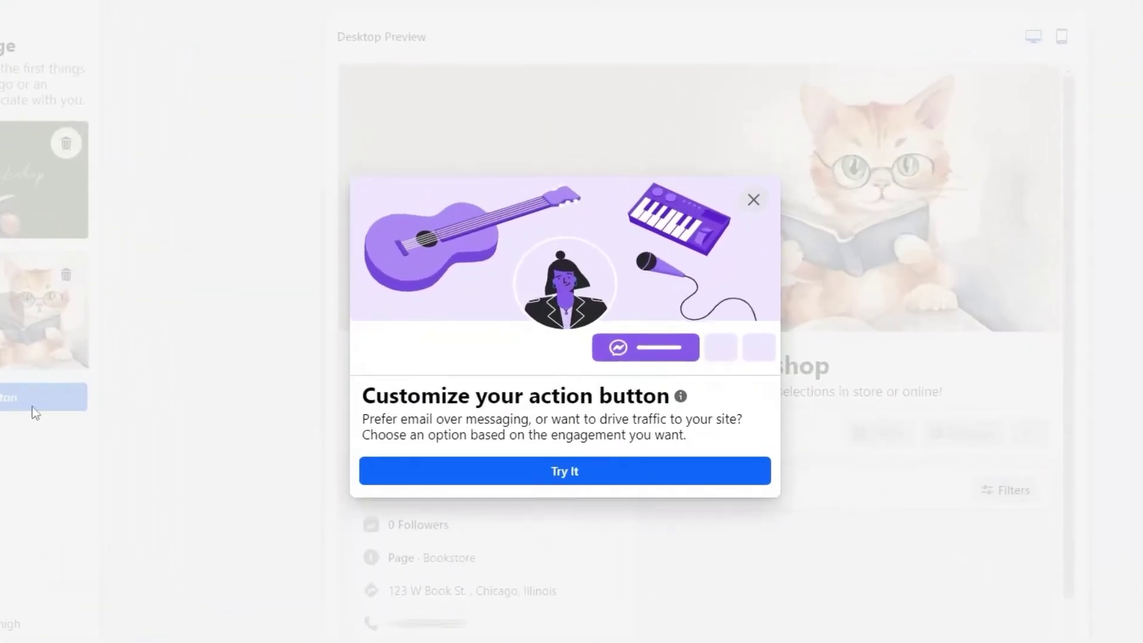
pyautogui.click(597, 478)
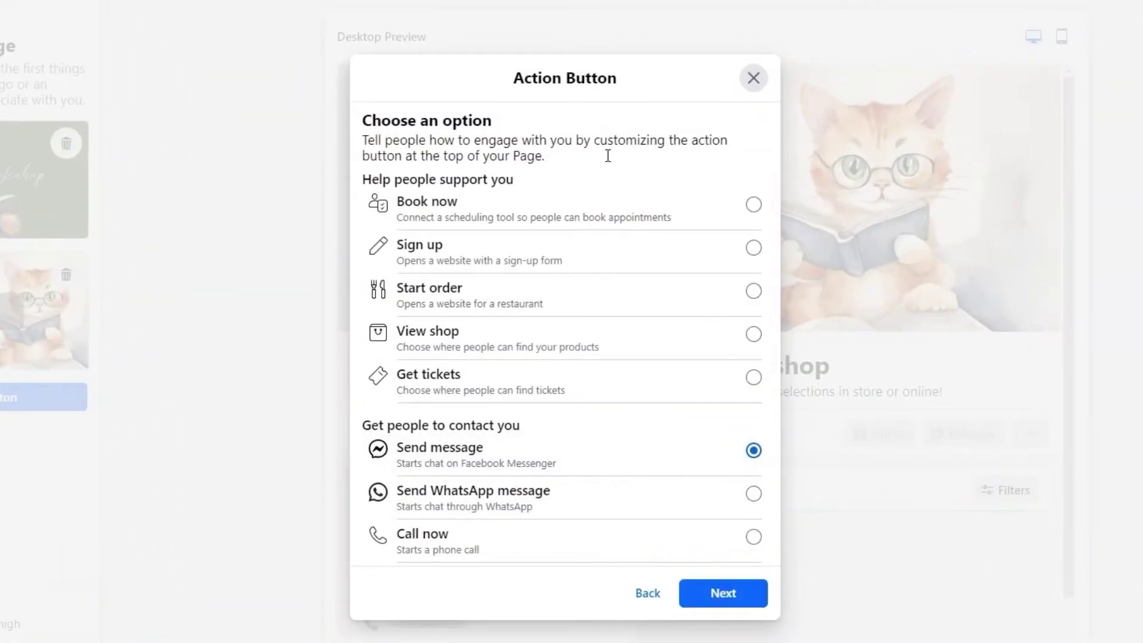
pyautogui.scroll(-5, 658, 301)
pyautogui.scroll(6, 664, 306)
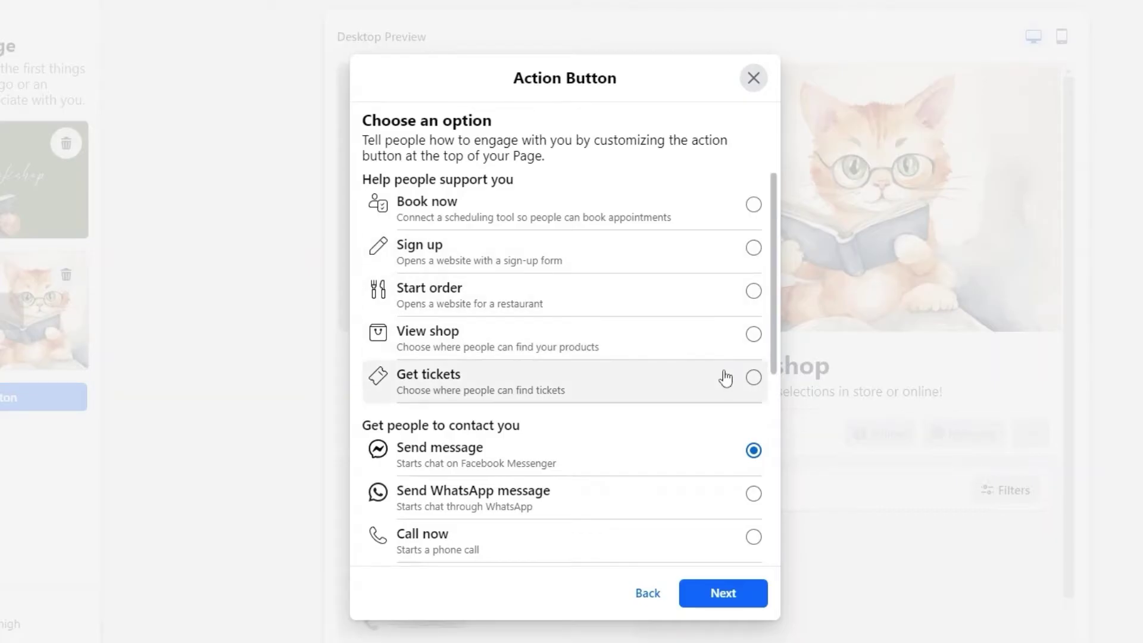
pyautogui.scroll(-2, 725, 375)
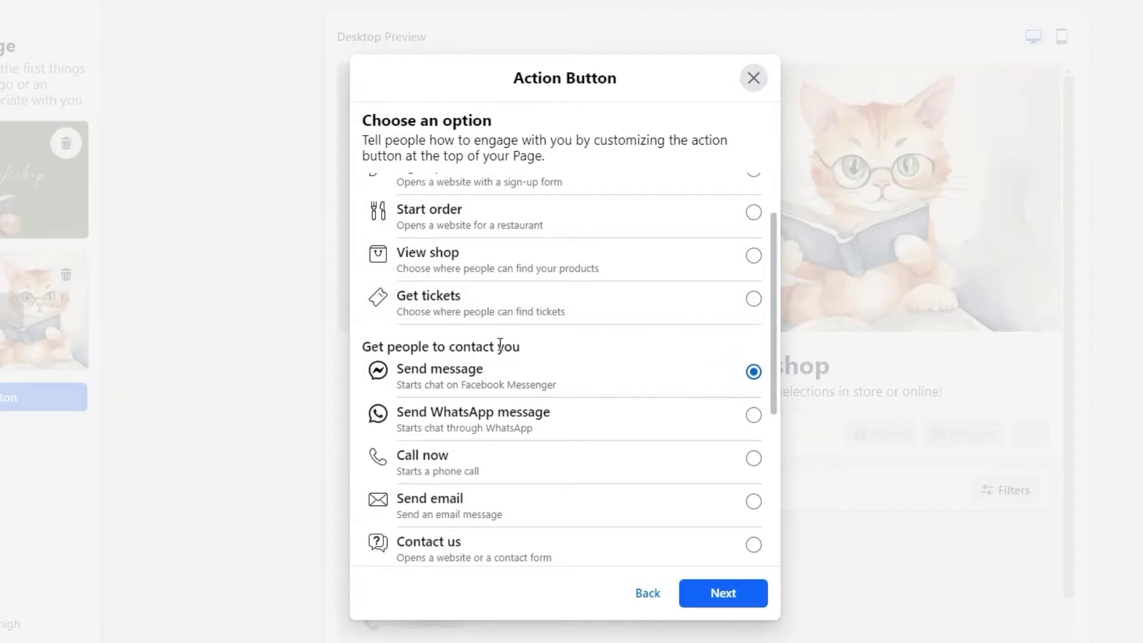
pyautogui.scroll(2, 721, 348)
pyautogui.scroll(-2, 724, 375)
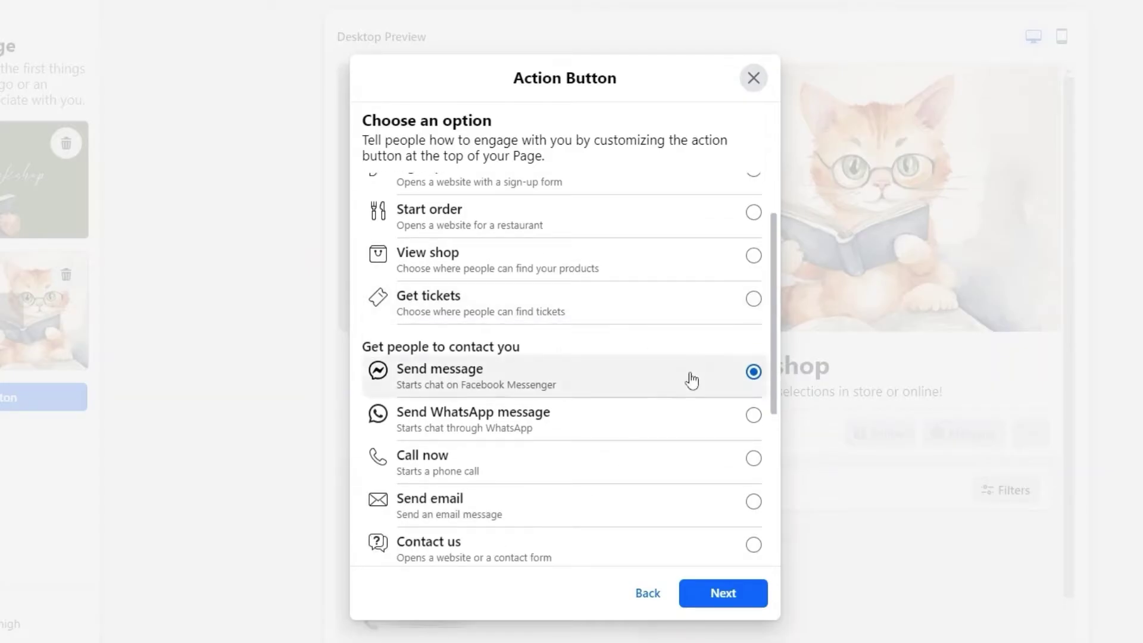
pyautogui.scroll(-2, 685, 417)
pyautogui.scroll(-2, 684, 419)
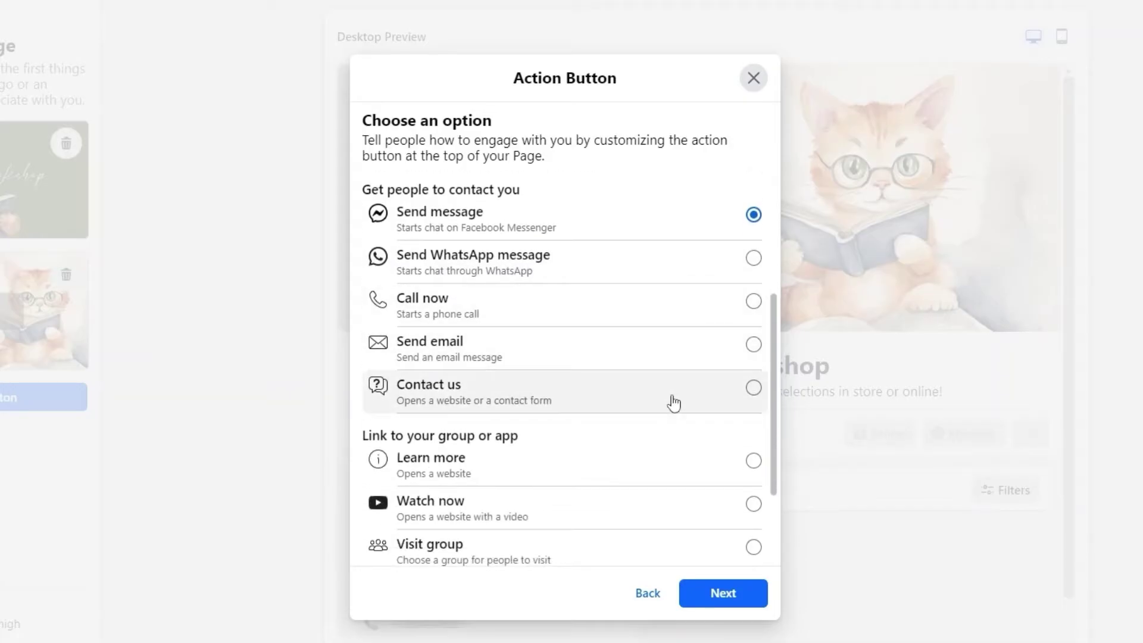
pyautogui.scroll(-1, 671, 392)
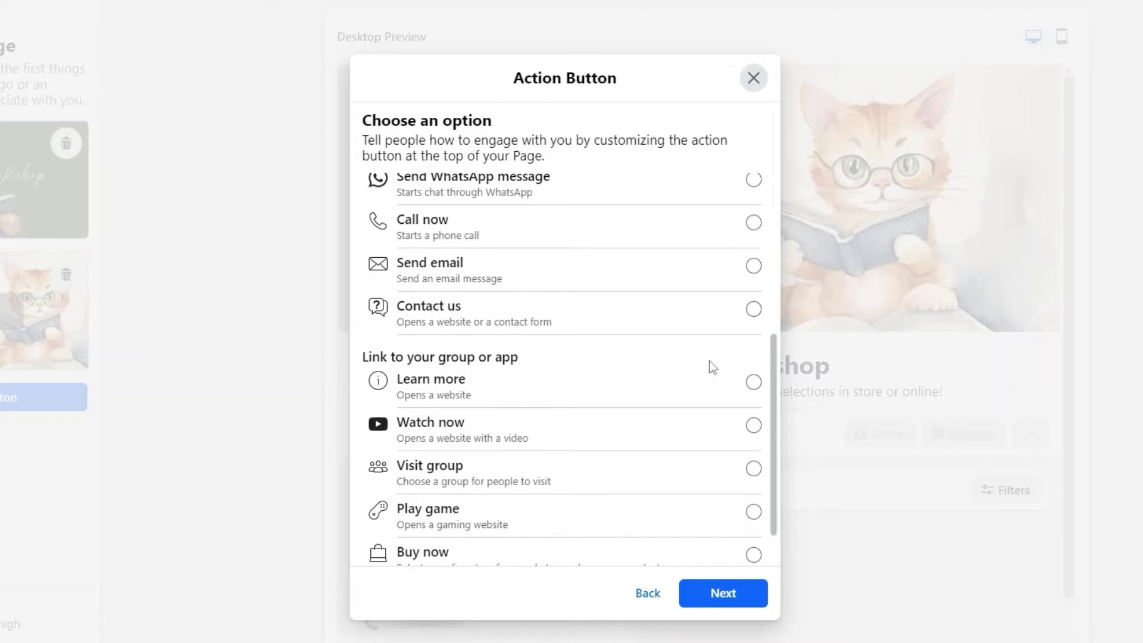
pyautogui.scroll(-1, 713, 368)
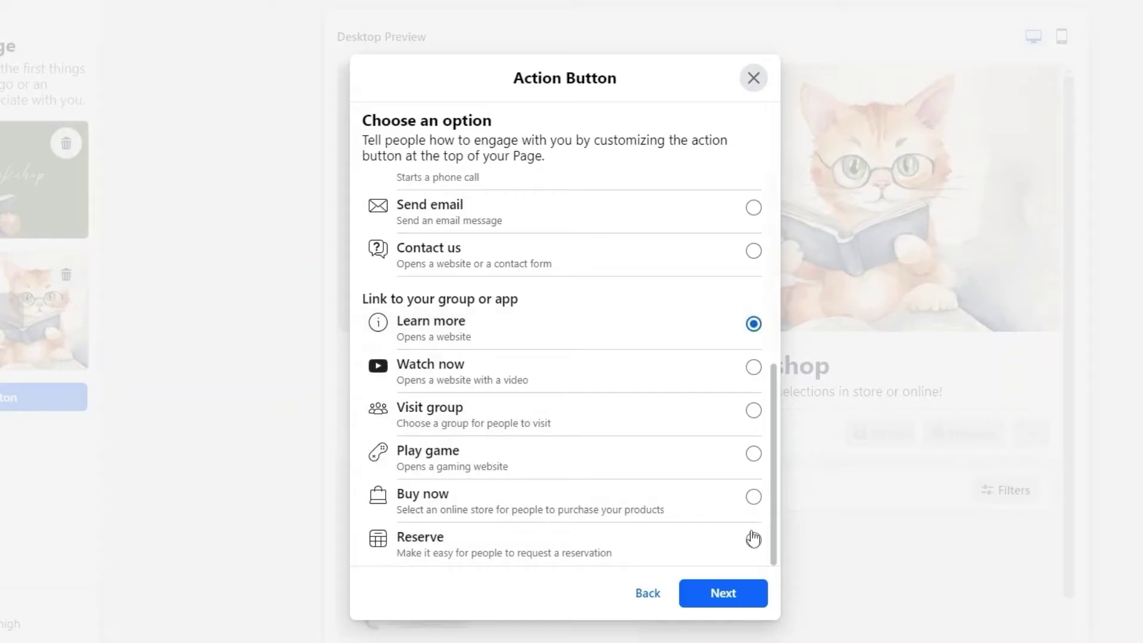
pyautogui.click(711, 599)
pyautogui.click(518, 303)
pyautogui.write('www.curiouscatbooks')
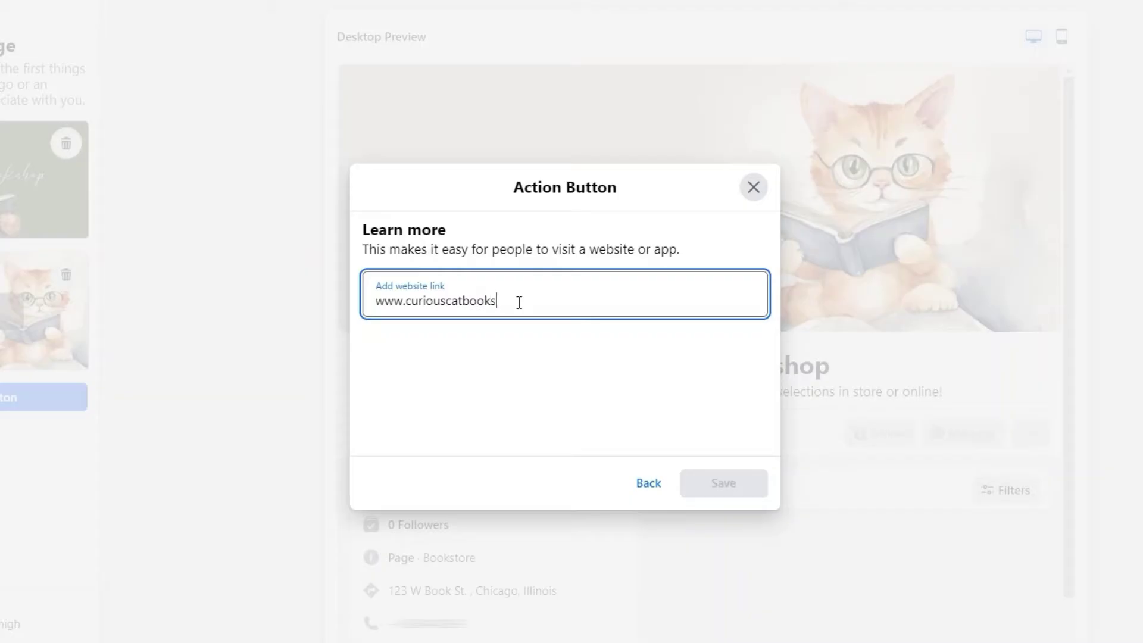
pyautogui.write('hop.com')
pyautogui.click(738, 485)
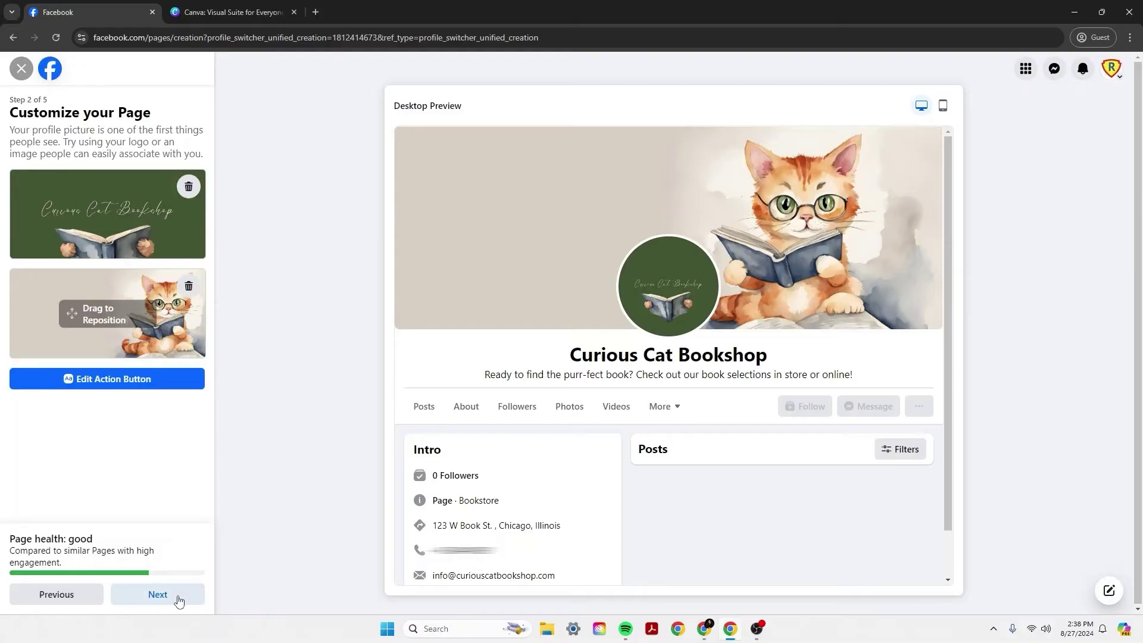
# Skip WhatsApp, pass the audience step, and complete setup at step 5.
pyautogui.click(177, 598)
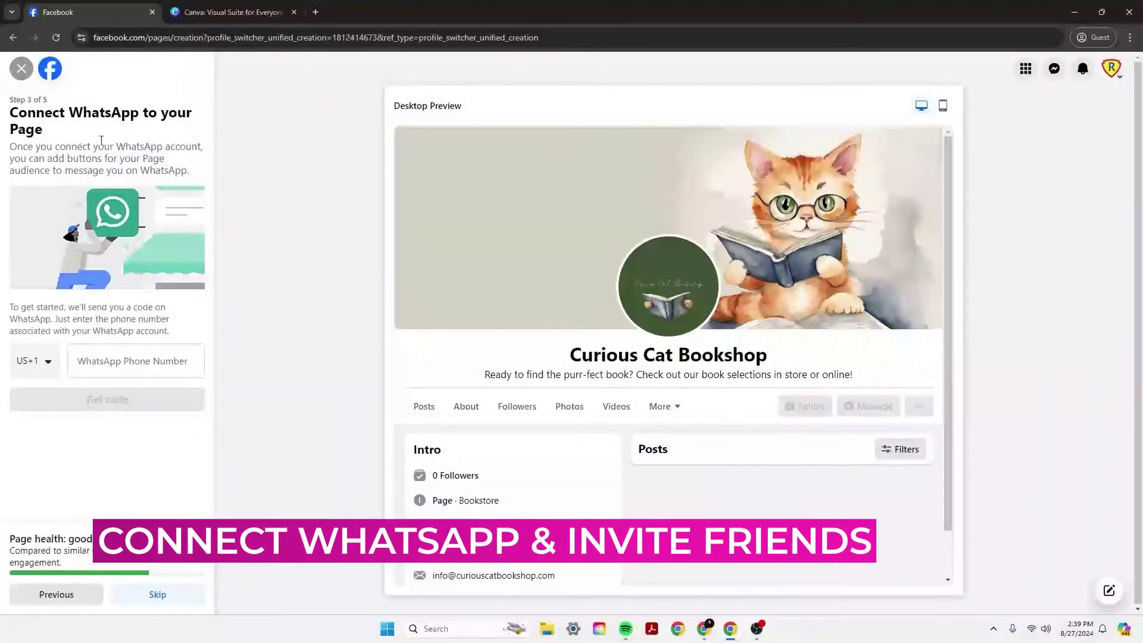
pyautogui.click(150, 595)
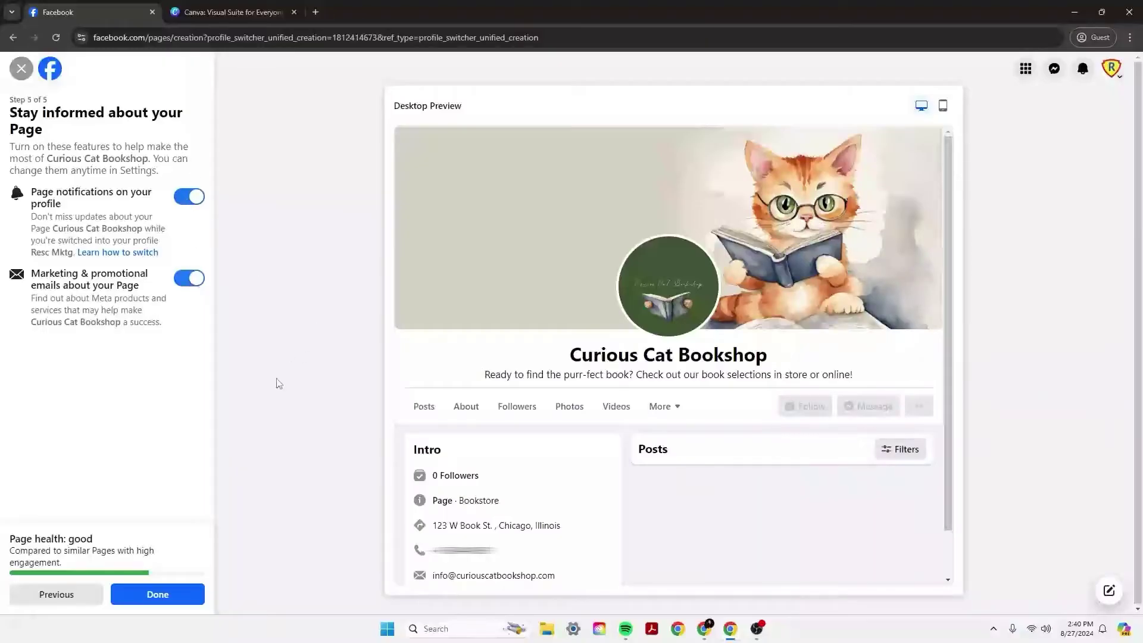
pyautogui.click(164, 593)
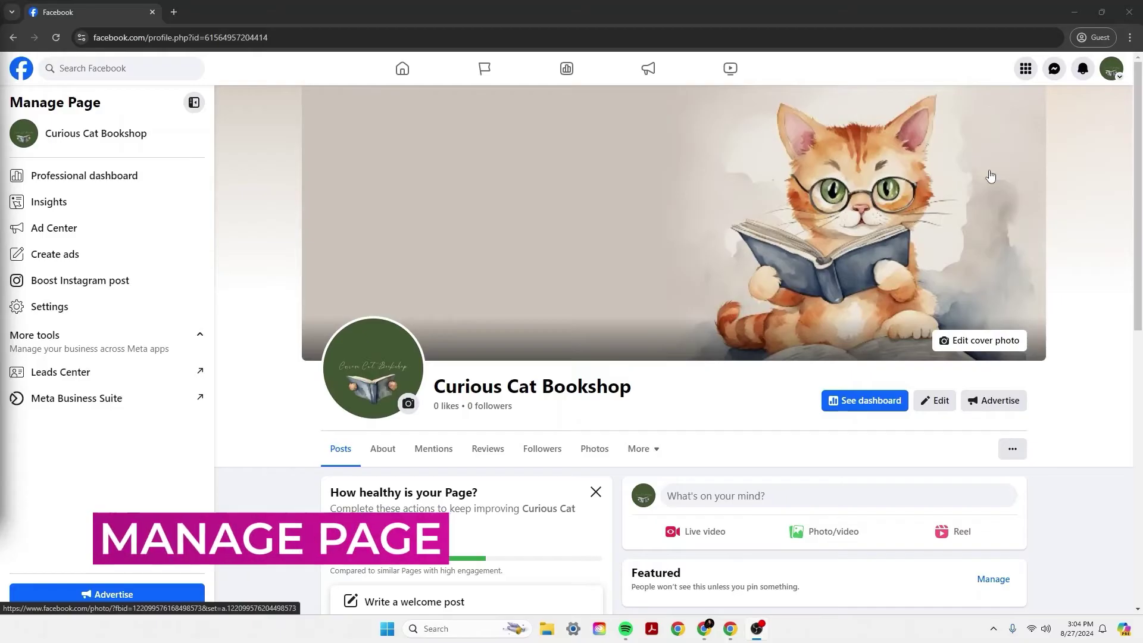
# Scroll down the new Curious Cat Bookshop Page and back up to review it.
pyautogui.scroll(-4, 990, 177)
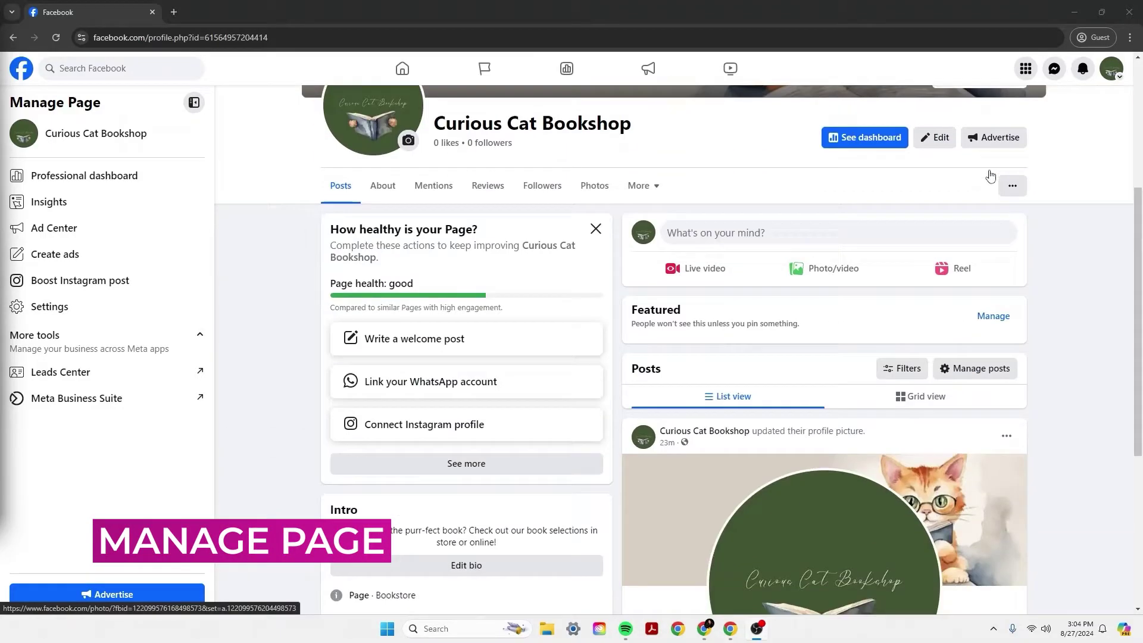
pyautogui.scroll(-5, 983, 250)
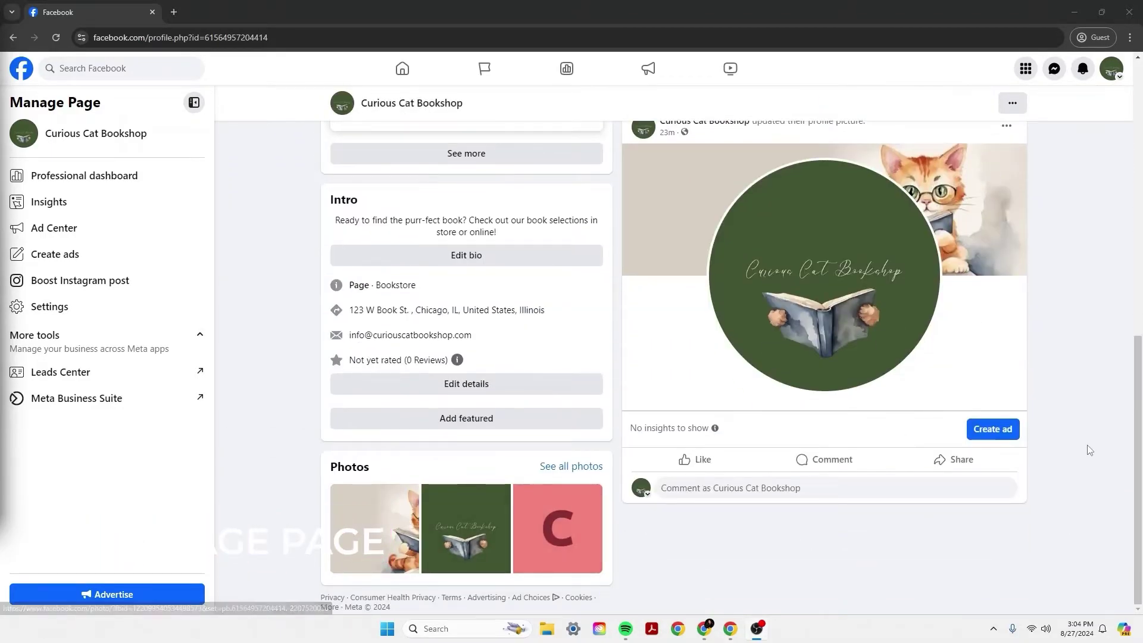
pyautogui.scroll(5, 1089, 450)
pyautogui.scroll(4, 1089, 450)
pyautogui.scroll(1, 1090, 450)
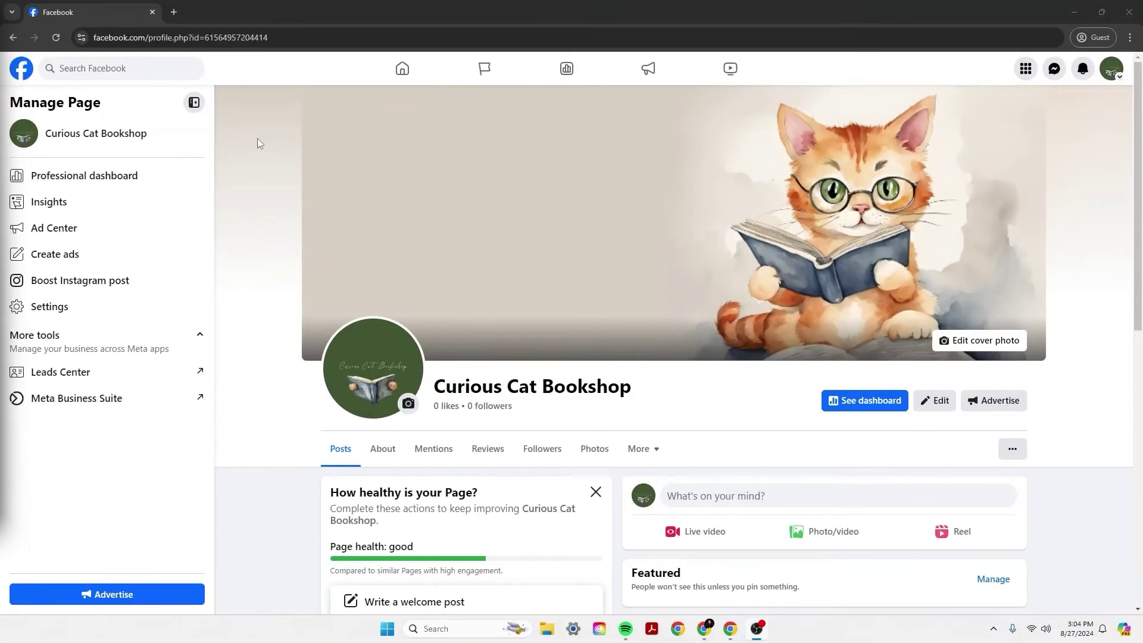
# Check the About tab's Bookstore category, Chicago address and email, then go back to Posts.
pyautogui.scroll(-1, 562, 257)
pyautogui.click(383, 387)
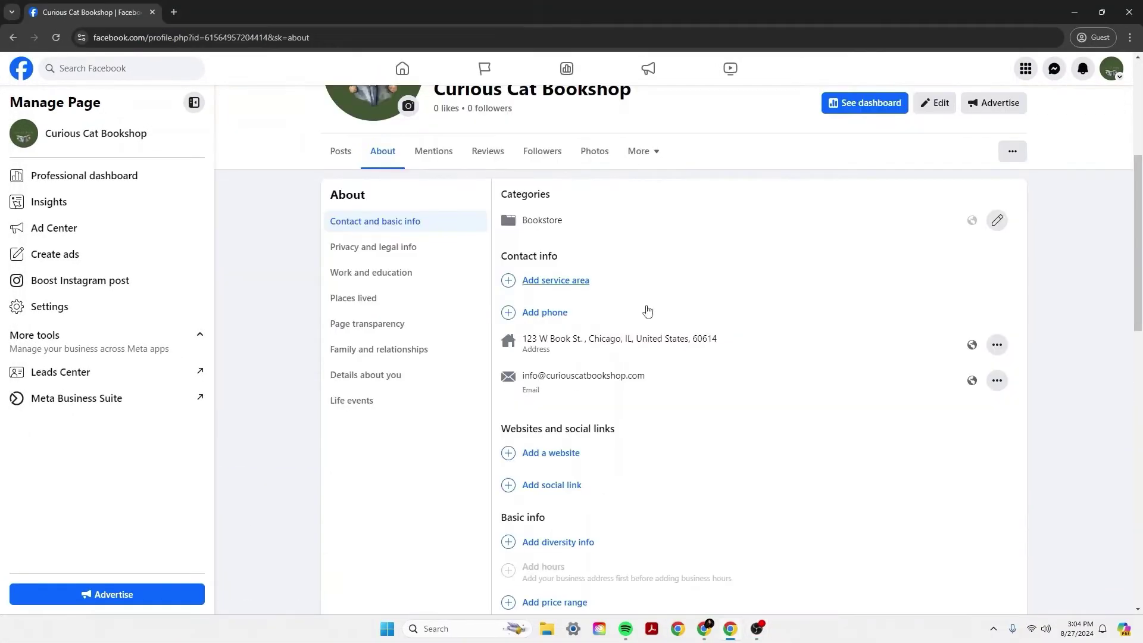
pyautogui.scroll(-2, 778, 393)
pyautogui.scroll(-5, 783, 403)
pyautogui.scroll(-1, 821, 464)
pyautogui.scroll(5, 843, 496)
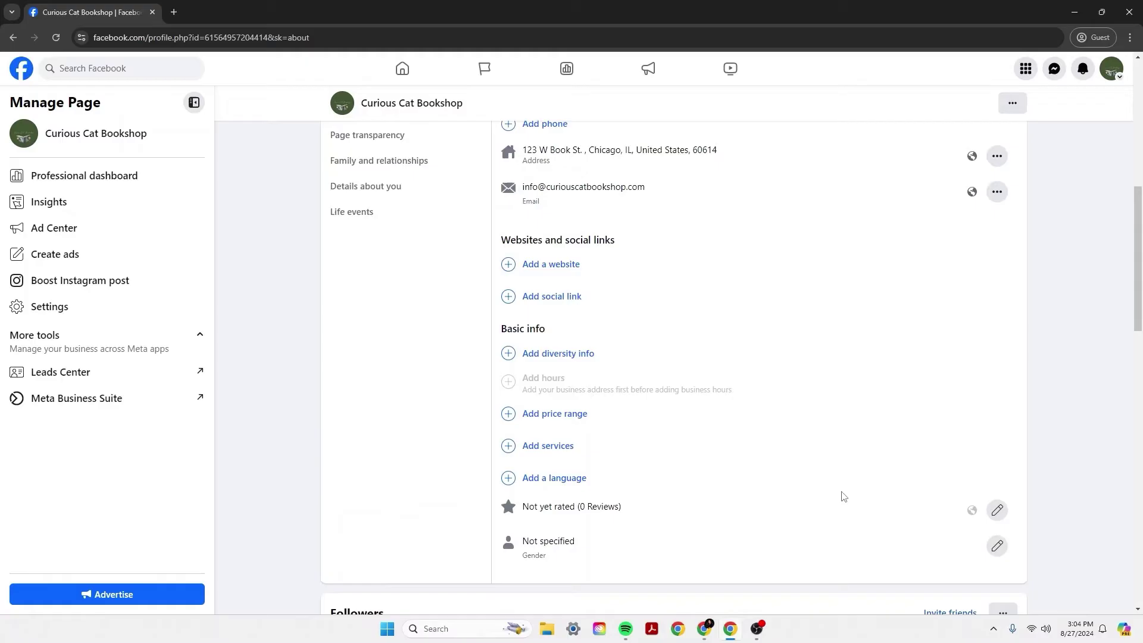
pyautogui.scroll(3, 843, 496)
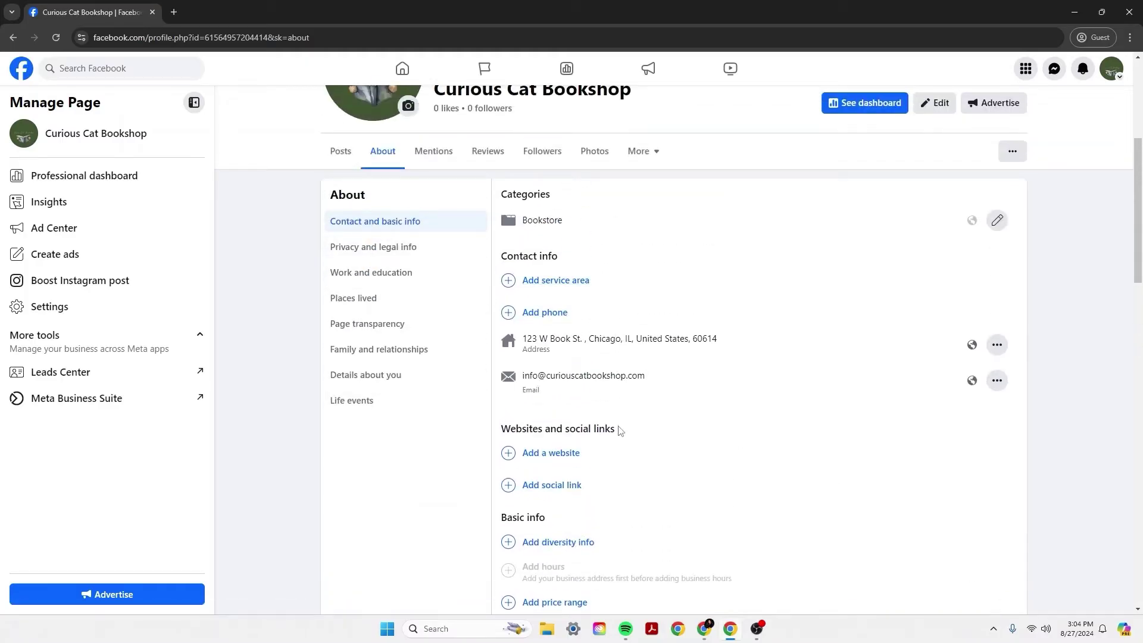
pyautogui.scroll(-1, 602, 481)
pyautogui.scroll(-2, 602, 506)
pyautogui.scroll(2, 603, 529)
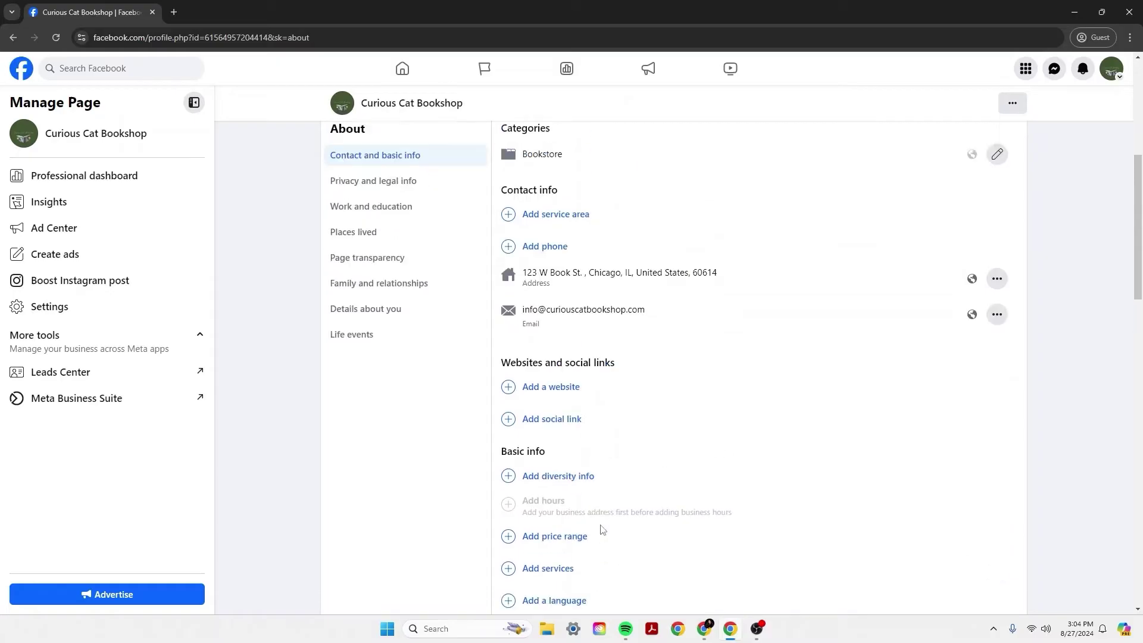
pyautogui.scroll(4, 602, 529)
pyautogui.scroll(2, 588, 515)
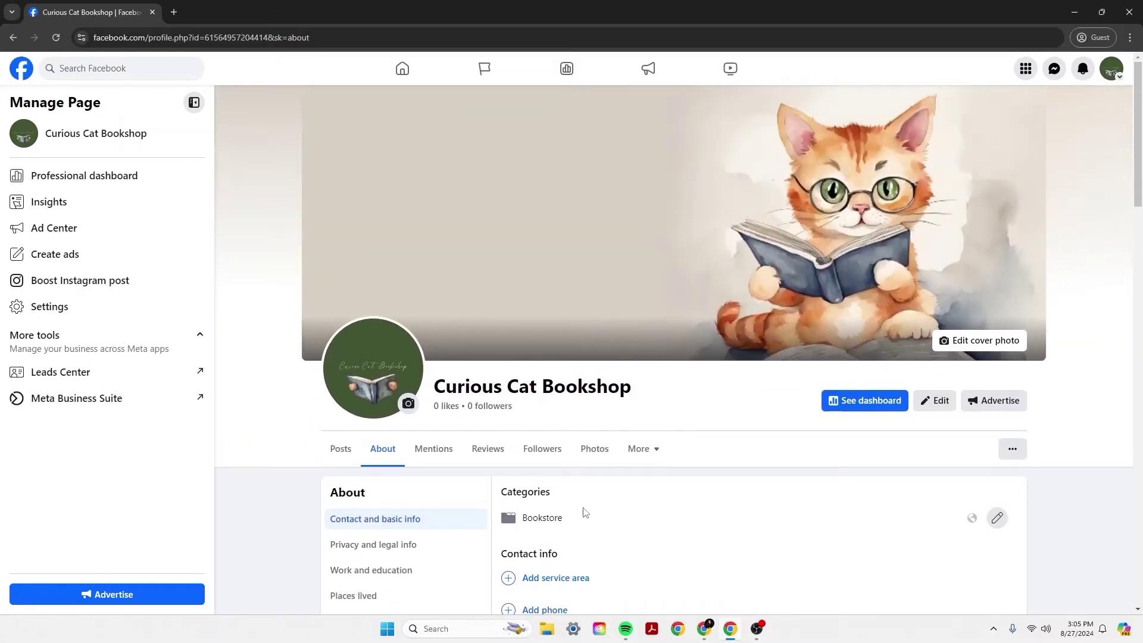
pyautogui.click(337, 447)
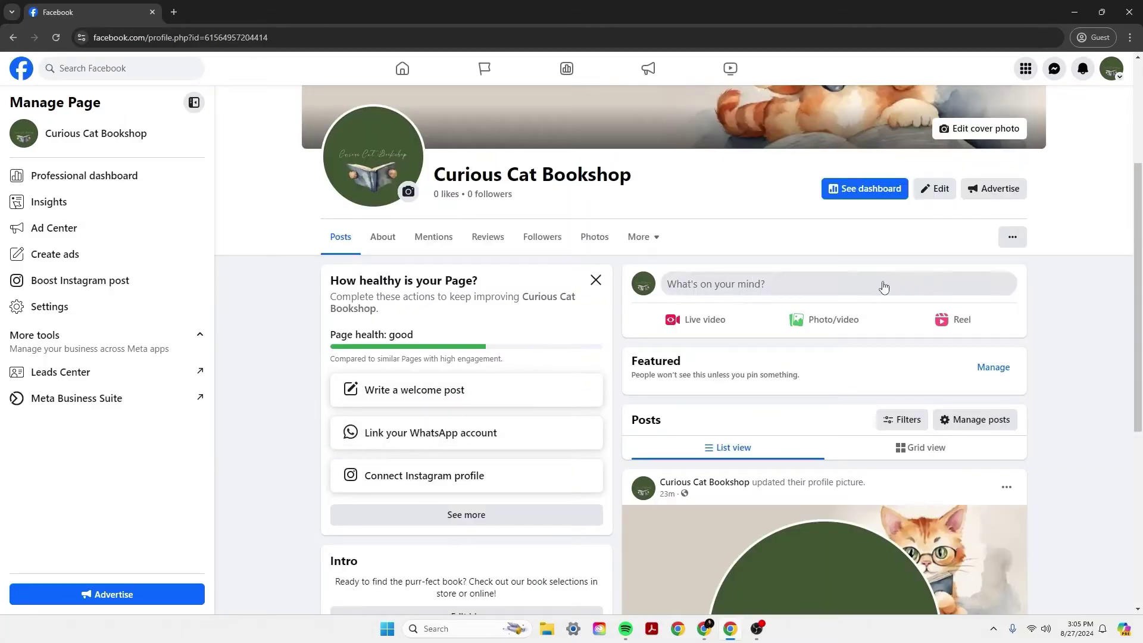
# Draft a Page post with the reading-kitten photo and the pasted welcome message.
pyautogui.click(837, 285)
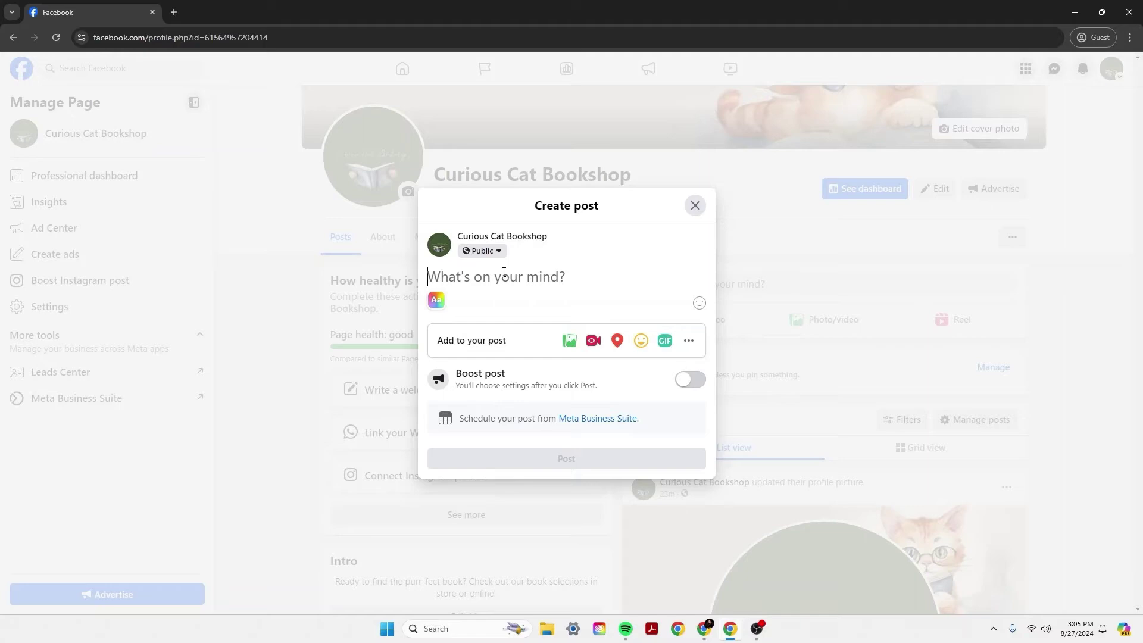
pyautogui.click(570, 340)
pyautogui.doubleClick(307, 131)
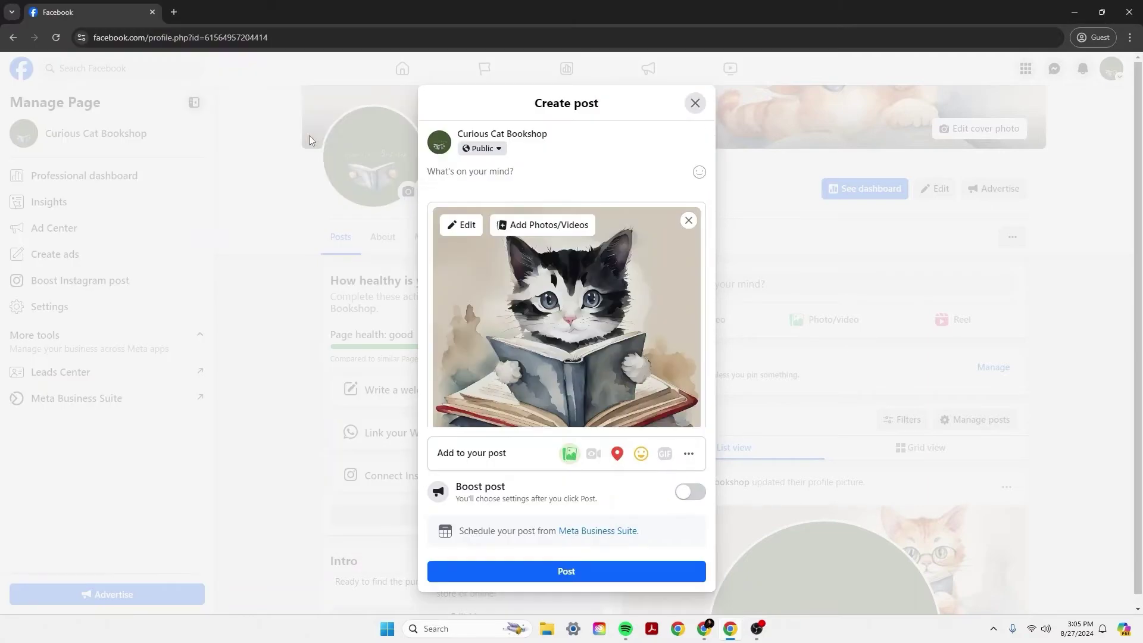
pyautogui.click(484, 170)
pyautogui.write("Welcome to Curious Cat Bookshop located in Chicago! We are open 11am - 7pm Monday through Friday, and are open 10am to 8pm Saturday and Sunday. We can't wait to see you  *Please note this is a fake company that is used to show how to create a Facebook Business Page.")
# Add a cat emoji after the message and publish the post.
pyautogui.click(699, 231)
pyautogui.scroll(-3, 718, 329)
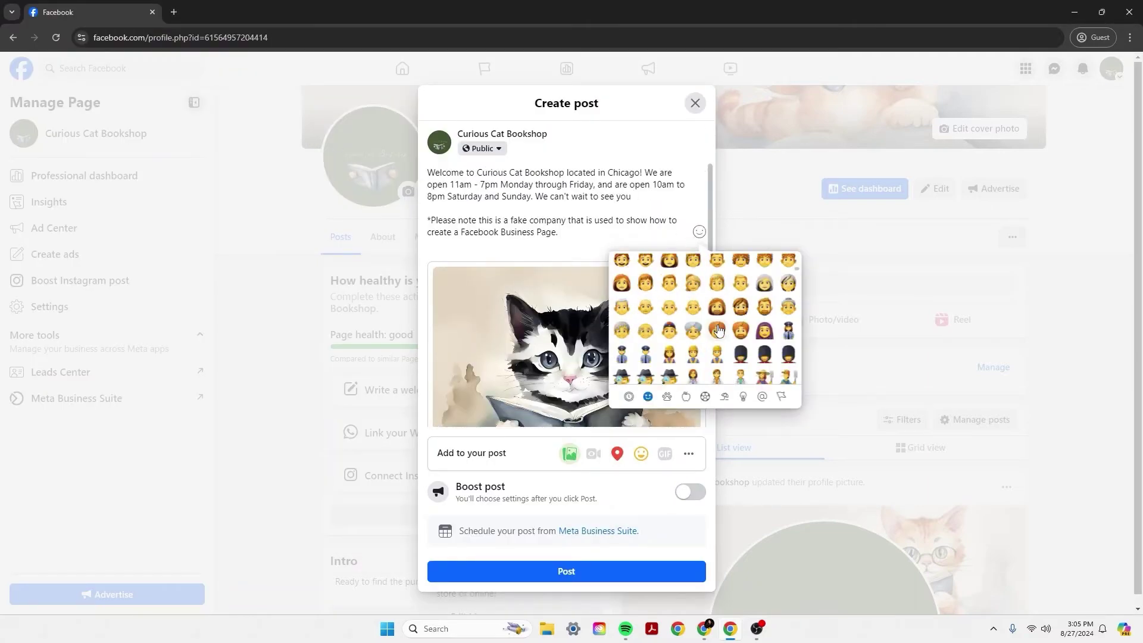
pyautogui.scroll(-2, 719, 329)
pyautogui.scroll(-2, 719, 329)
pyautogui.scroll(-5, 718, 329)
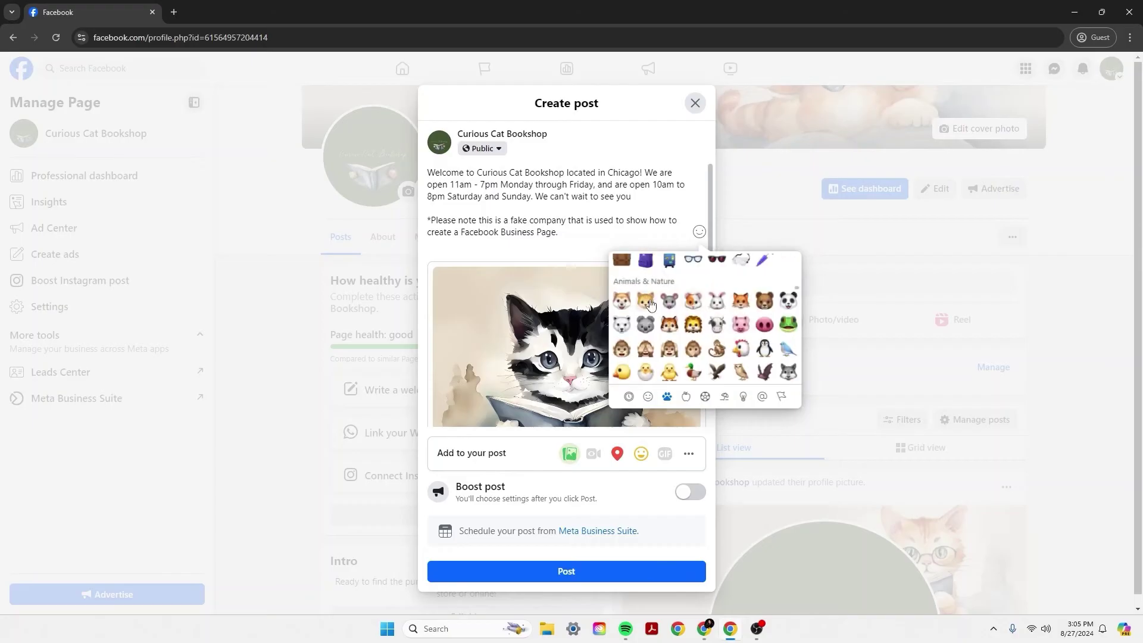
pyautogui.click(619, 232)
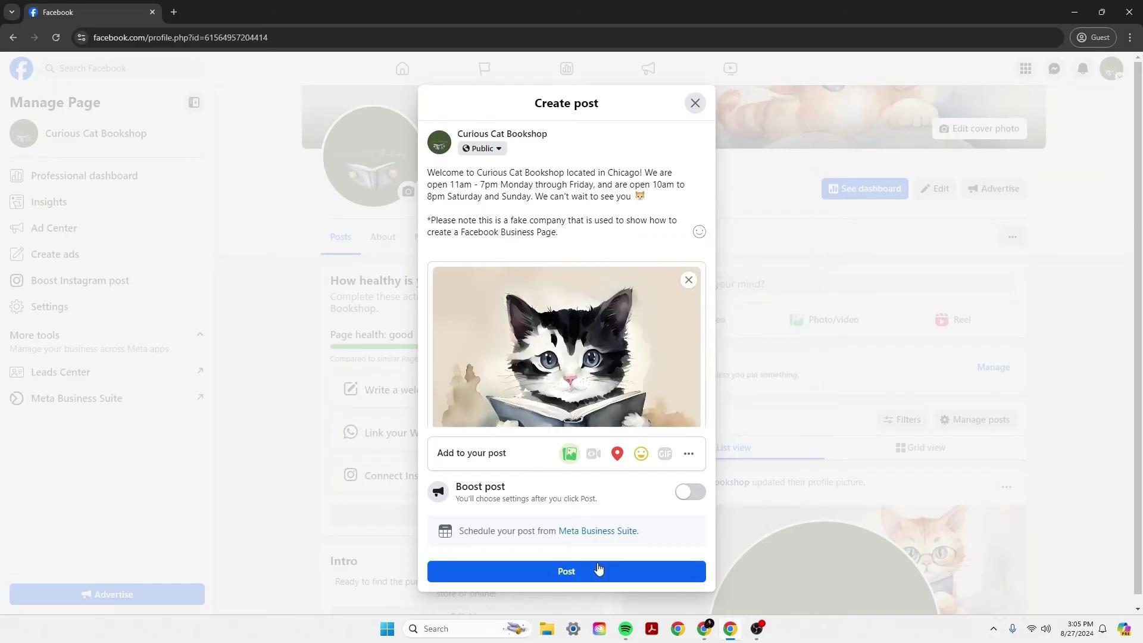
pyautogui.scroll(-3, 636, 265)
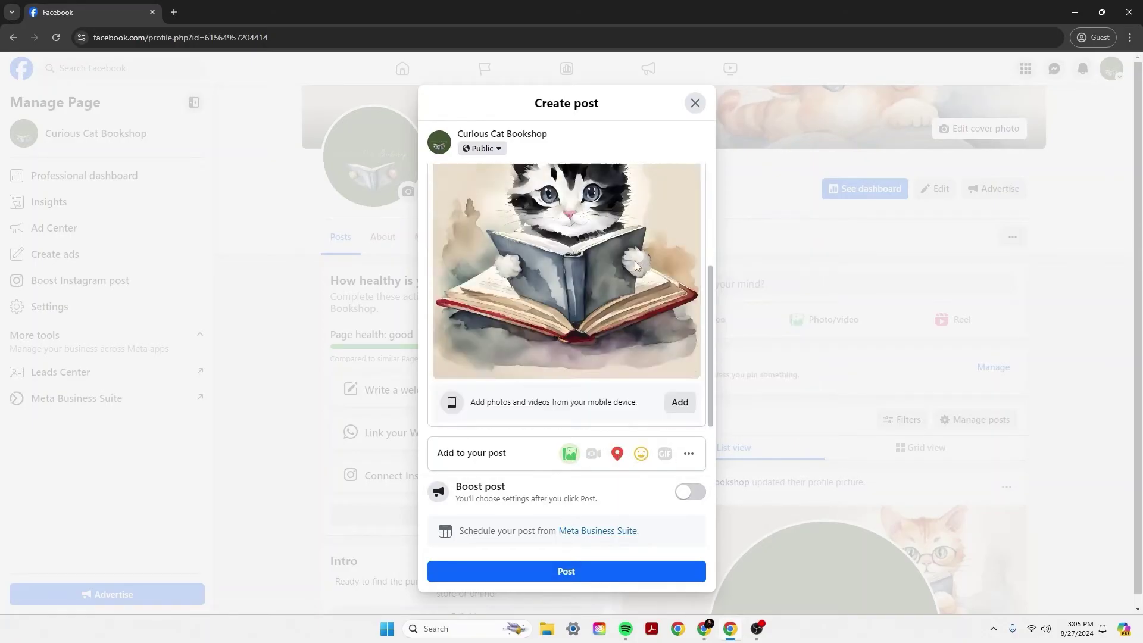
pyautogui.click(575, 573)
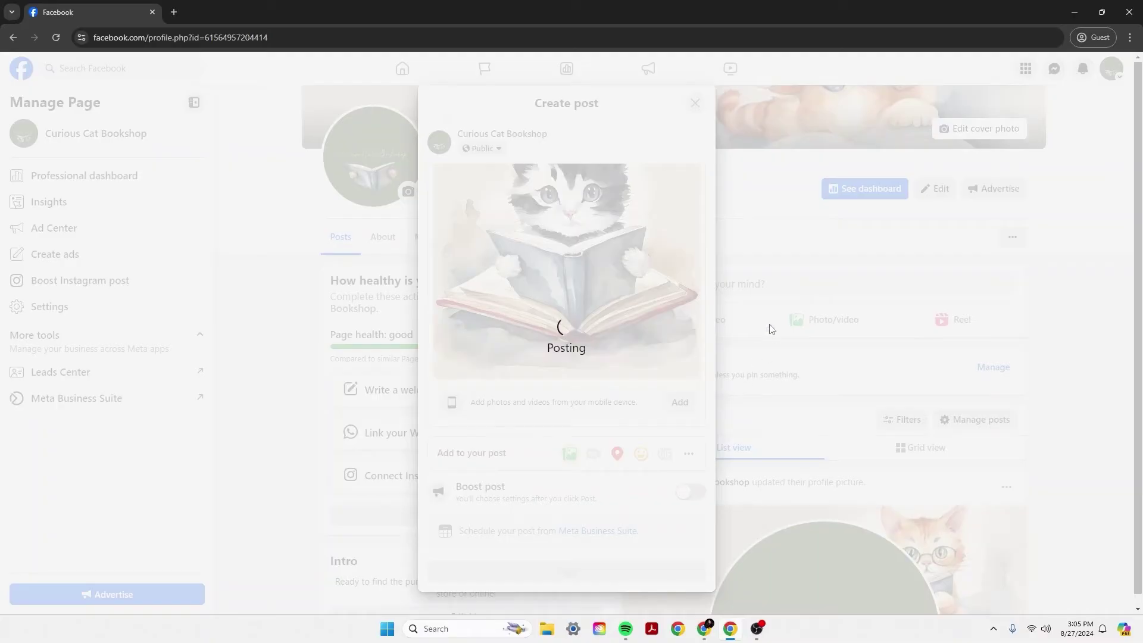
# Look over the Page Insights overview, then go back to the Curious Cat Bookshop profile.
pyautogui.scroll(-2, 780, 322)
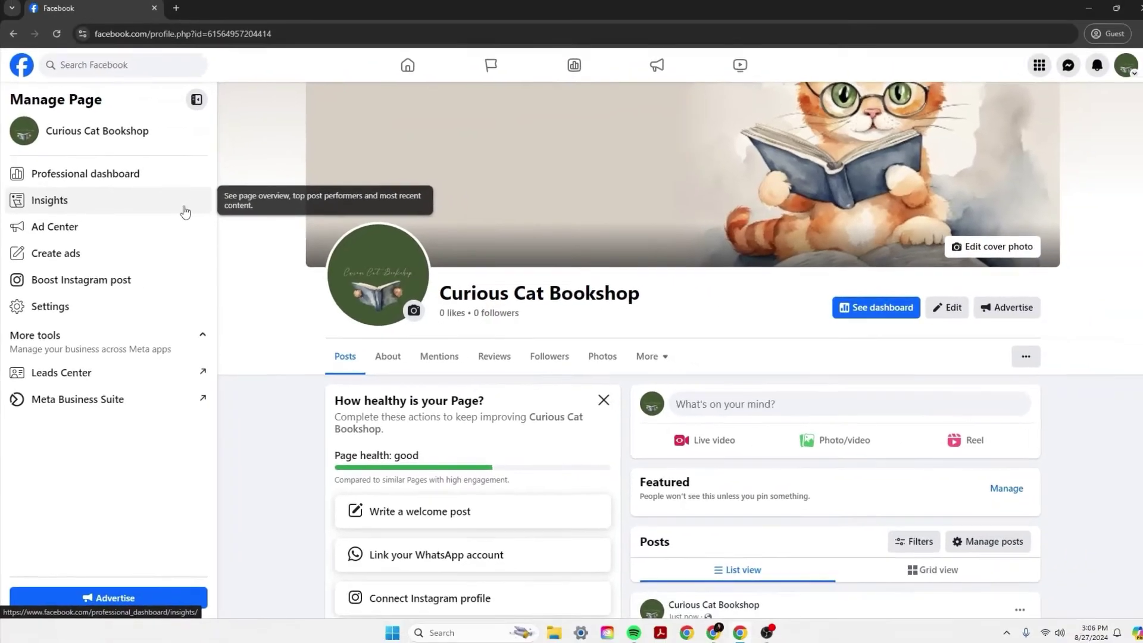
pyautogui.click(199, 205)
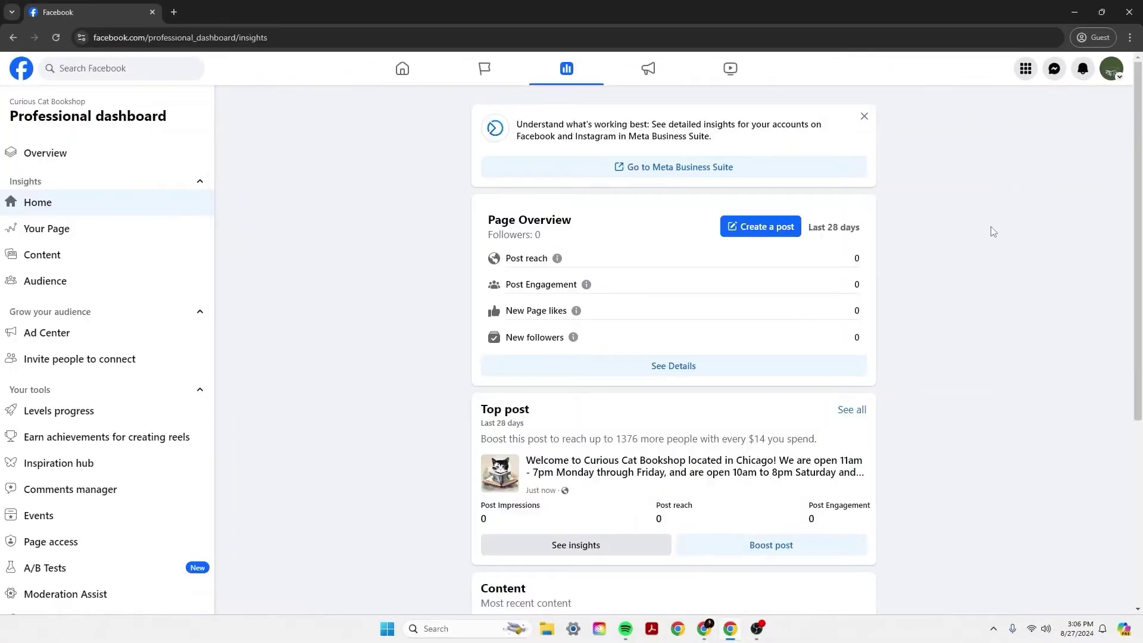
pyautogui.scroll(-2, 973, 205)
pyautogui.scroll(-2, 973, 205)
pyautogui.scroll(-1, 973, 205)
pyautogui.scroll(3, 974, 204)
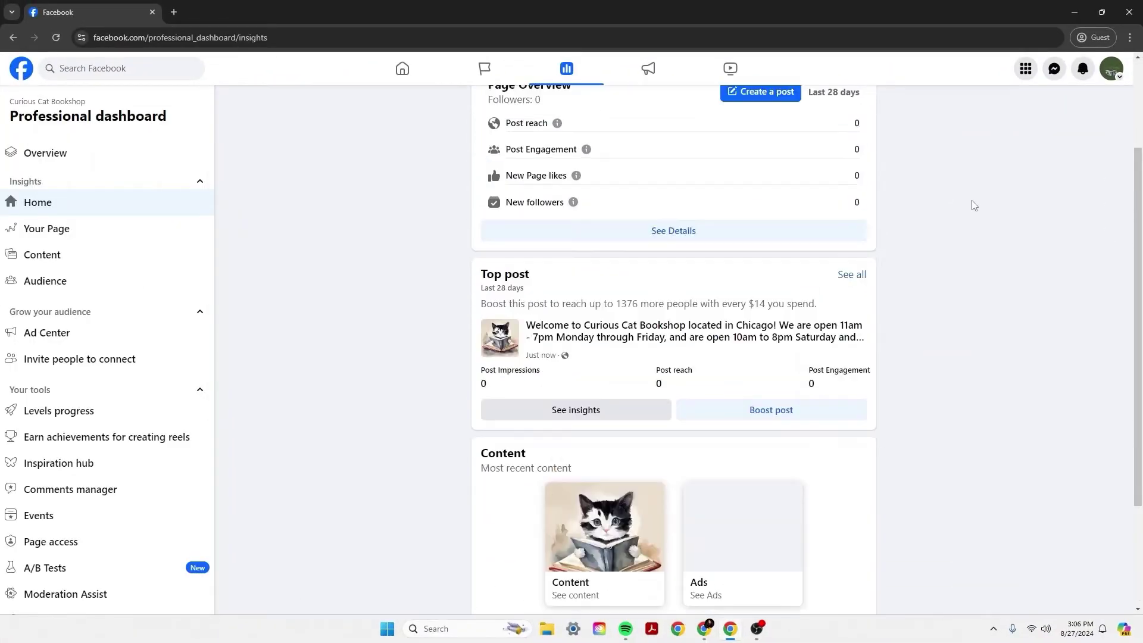
pyautogui.scroll(3, 973, 205)
pyautogui.click(14, 38)
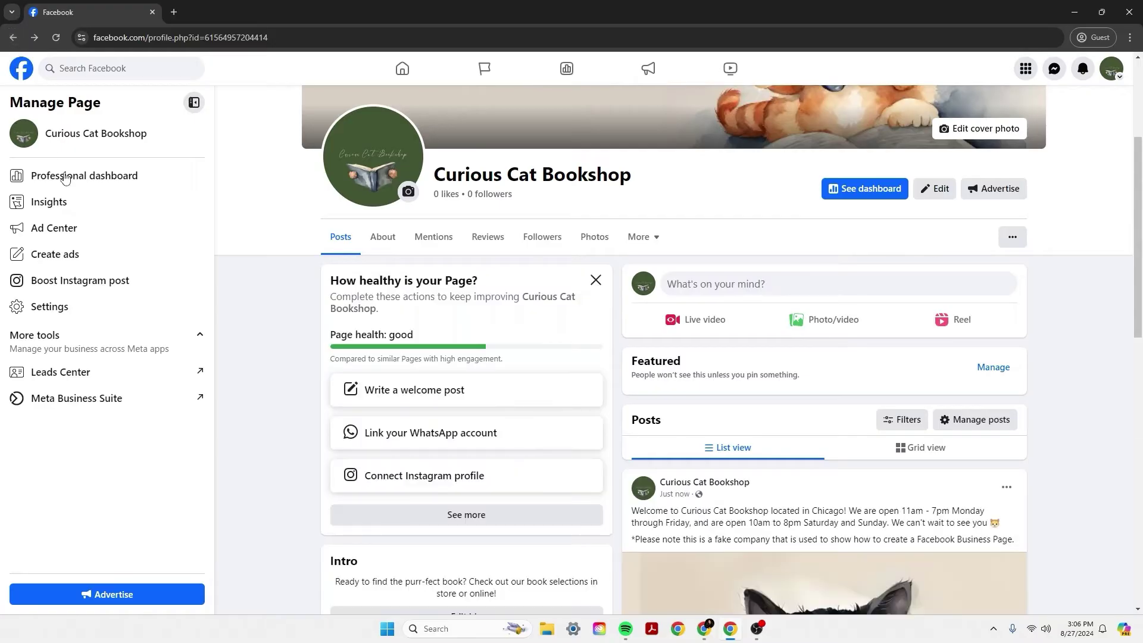
pyautogui.click(131, 228)
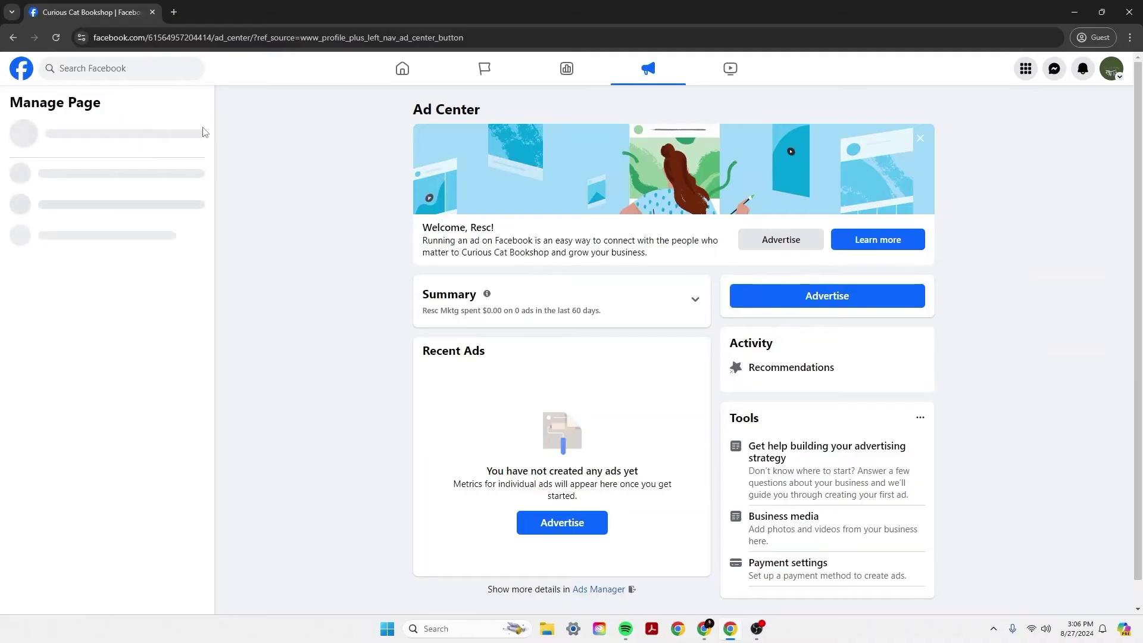
pyautogui.click(13, 37)
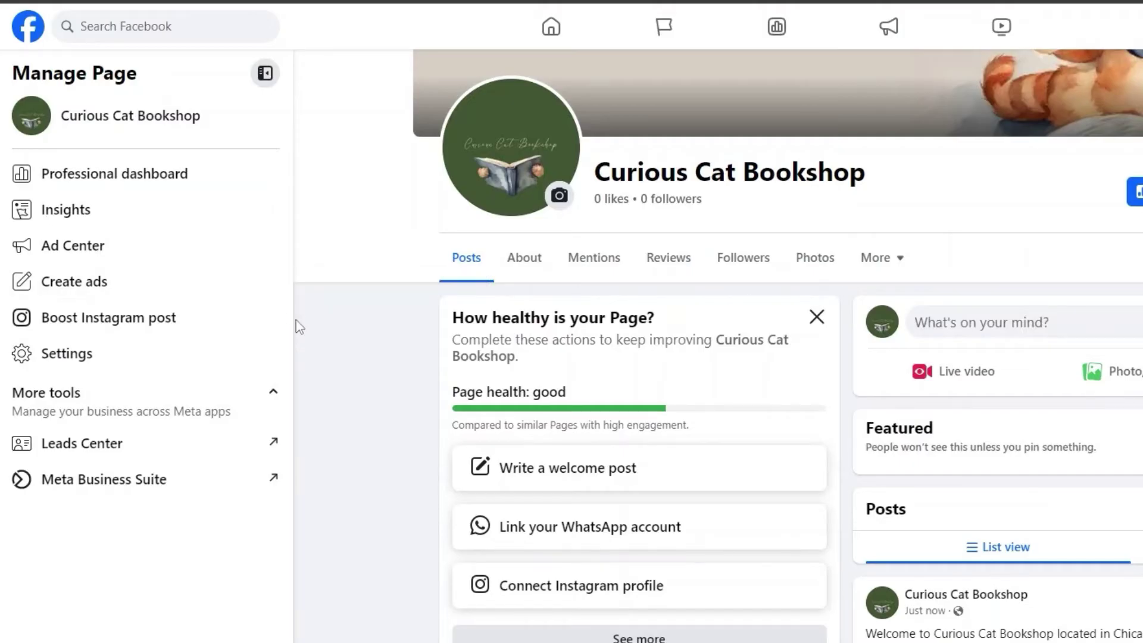
pyautogui.scroll(-2, 295, 321)
pyautogui.moveTo(75, 281)
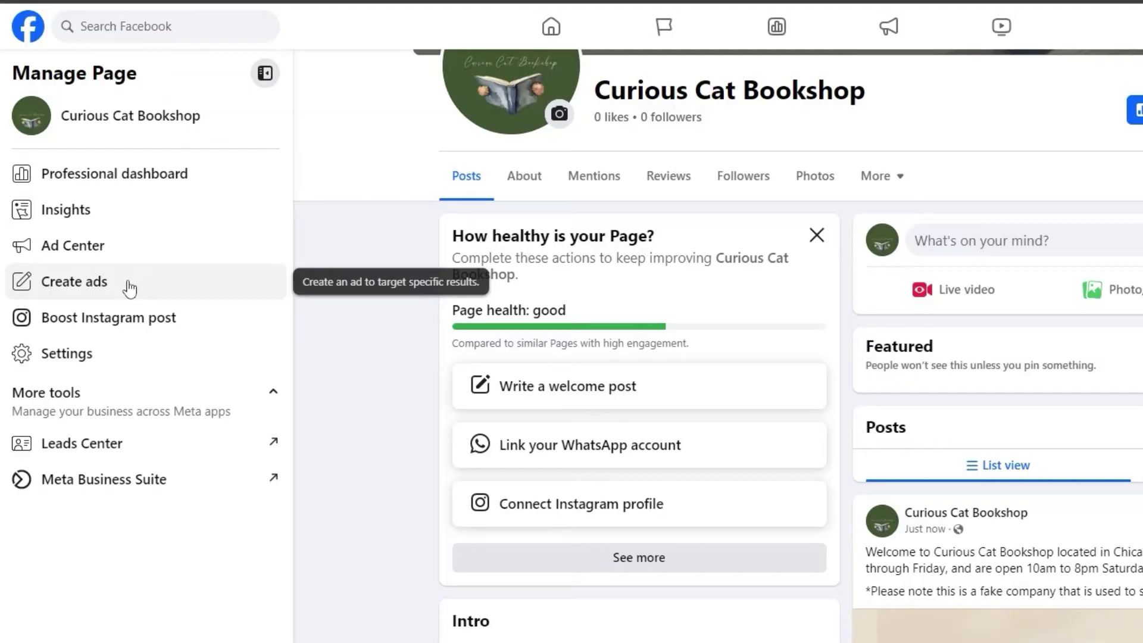
pyautogui.scroll(5, 129, 289)
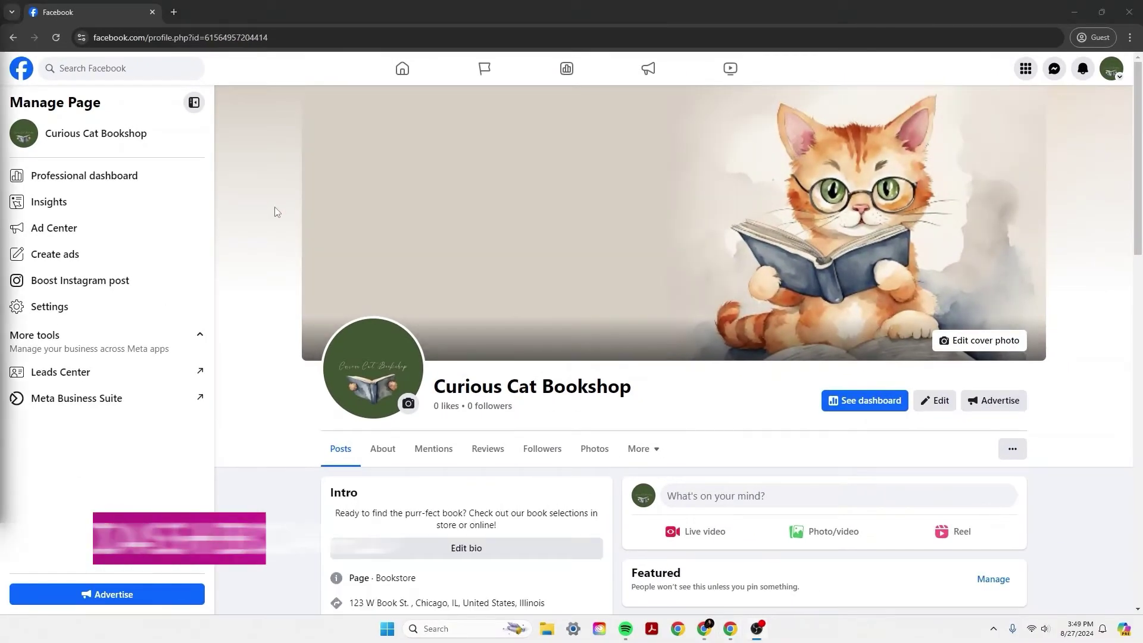
# Open the Curious Cat Bookshop professional dashboard and scroll through its overview.
pyautogui.click(114, 177)
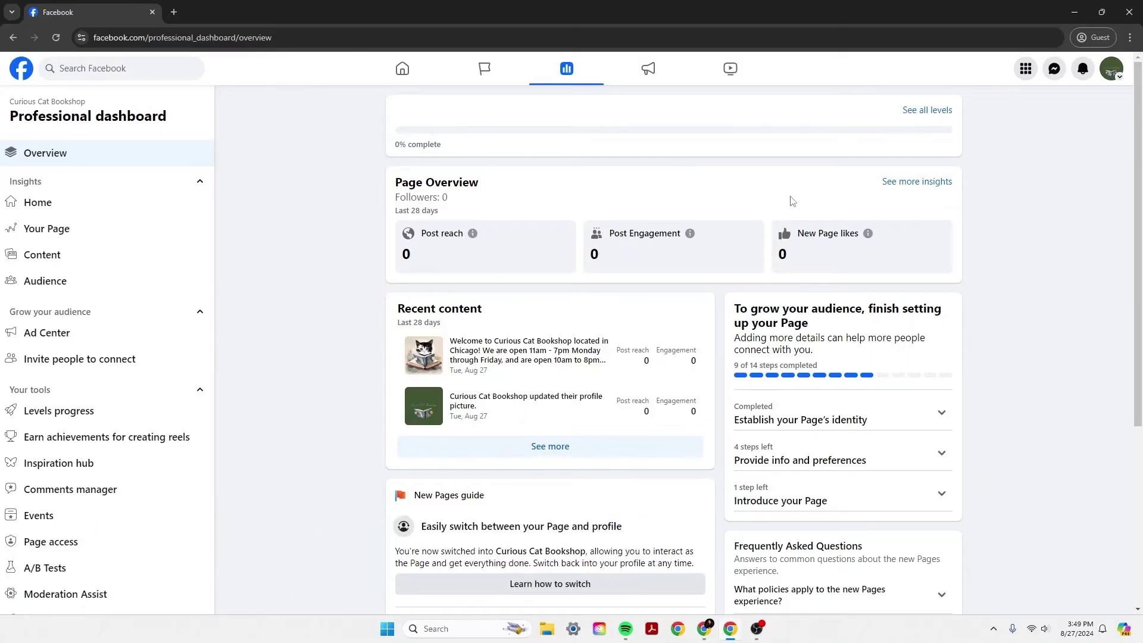
pyautogui.scroll(-1, 793, 201)
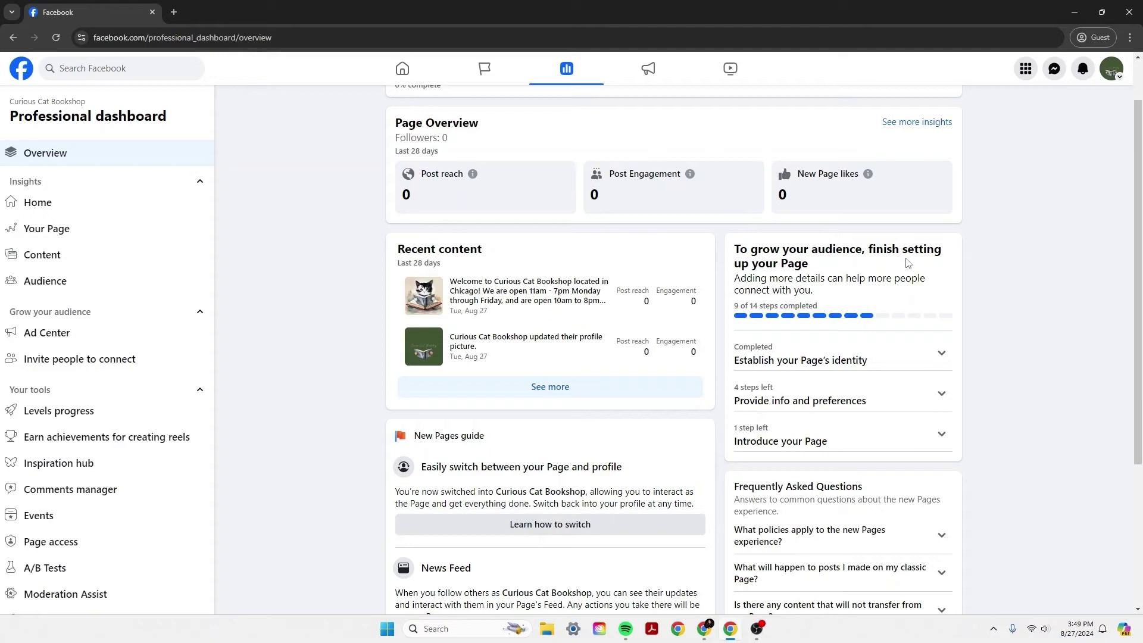
pyautogui.scroll(-1, 908, 262)
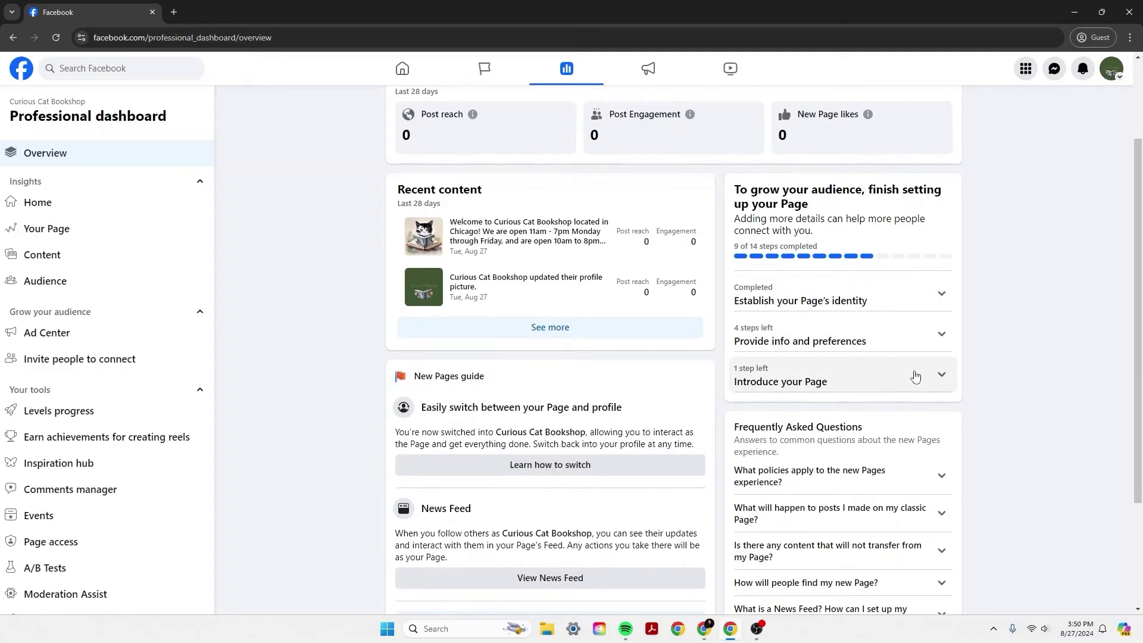
pyautogui.scroll(-1, 915, 376)
pyautogui.scroll(-1, 829, 524)
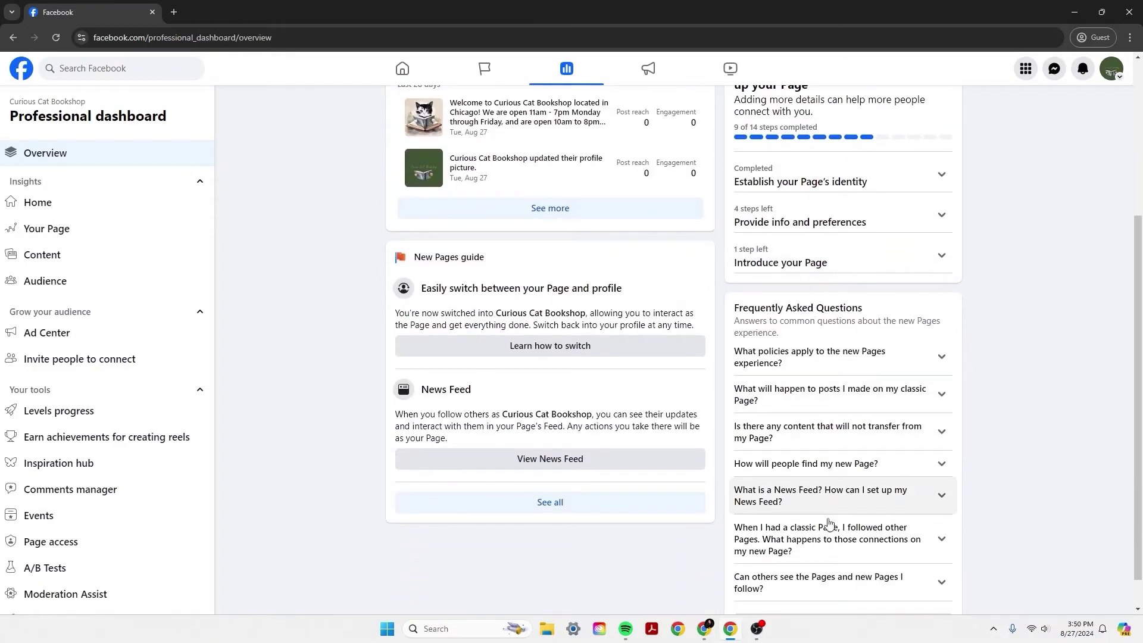
pyautogui.scroll(-1, 829, 524)
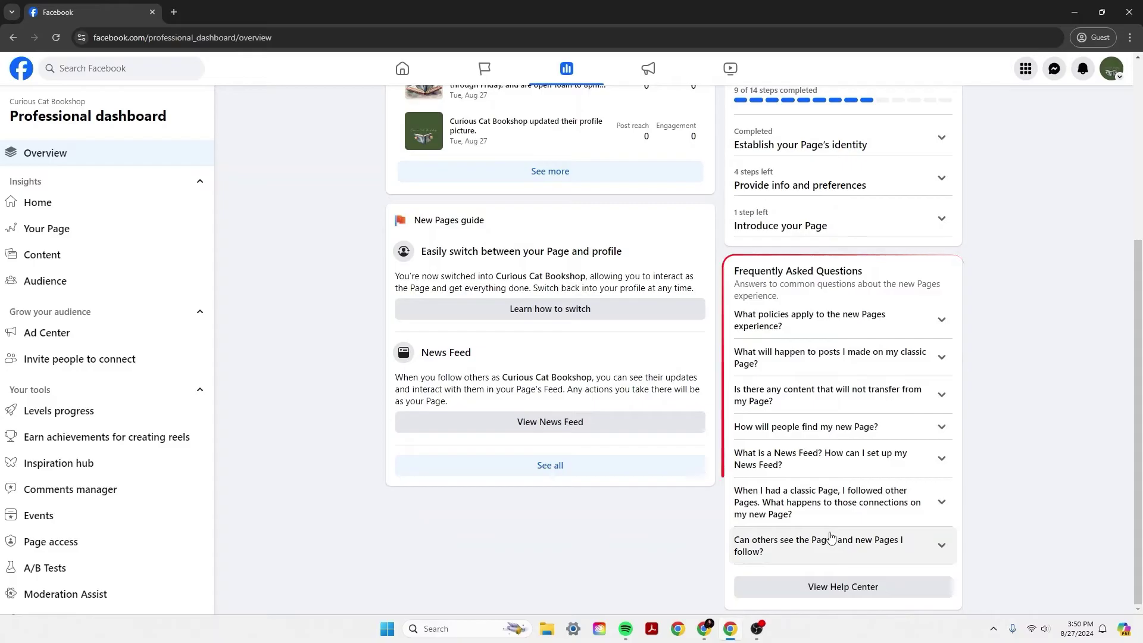
pyautogui.scroll(5, 301, 188)
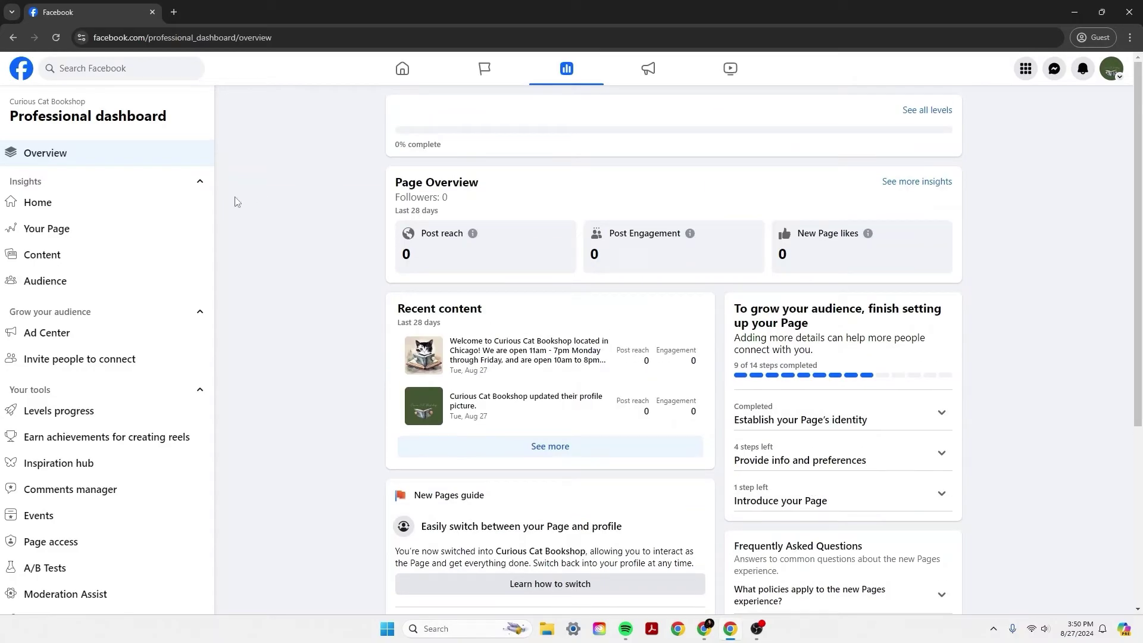
# Review the Insights home, Page overview, content performance and audience statistics.
pyautogui.click(159, 208)
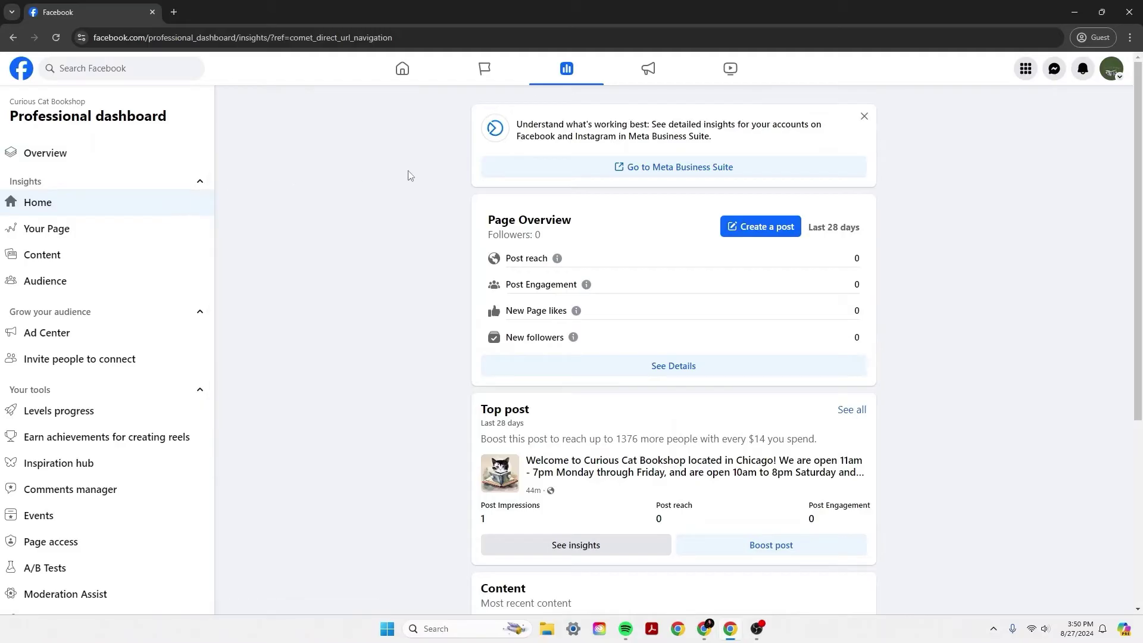
pyautogui.scroll(-1, 457, 262)
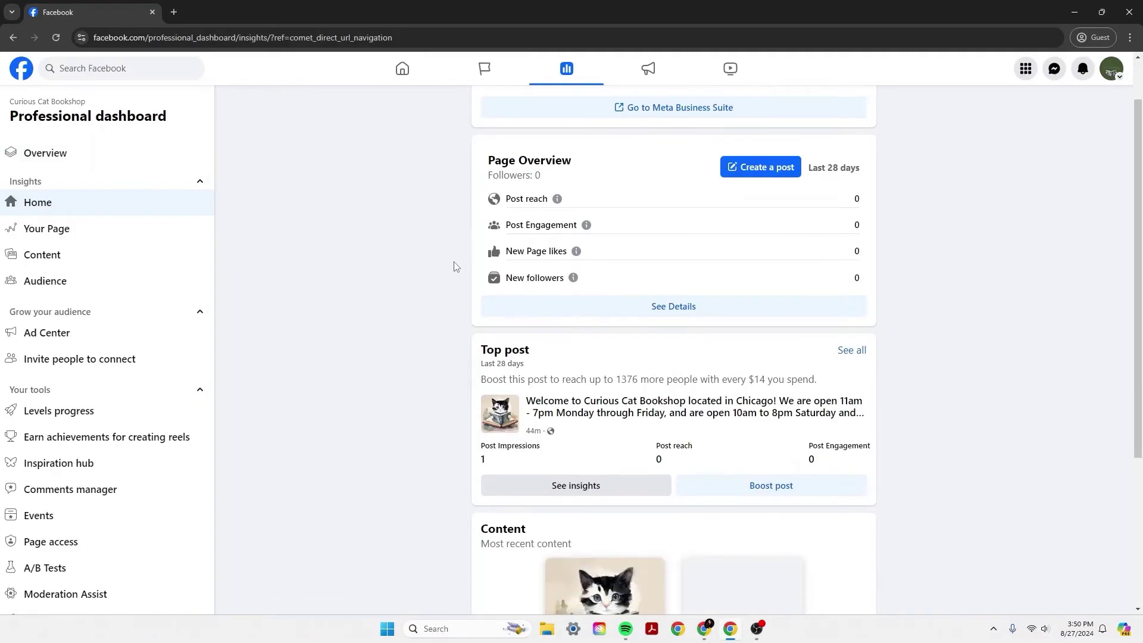
pyautogui.scroll(-1, 457, 262)
pyautogui.scroll(-1, 457, 264)
pyautogui.scroll(-2, 456, 266)
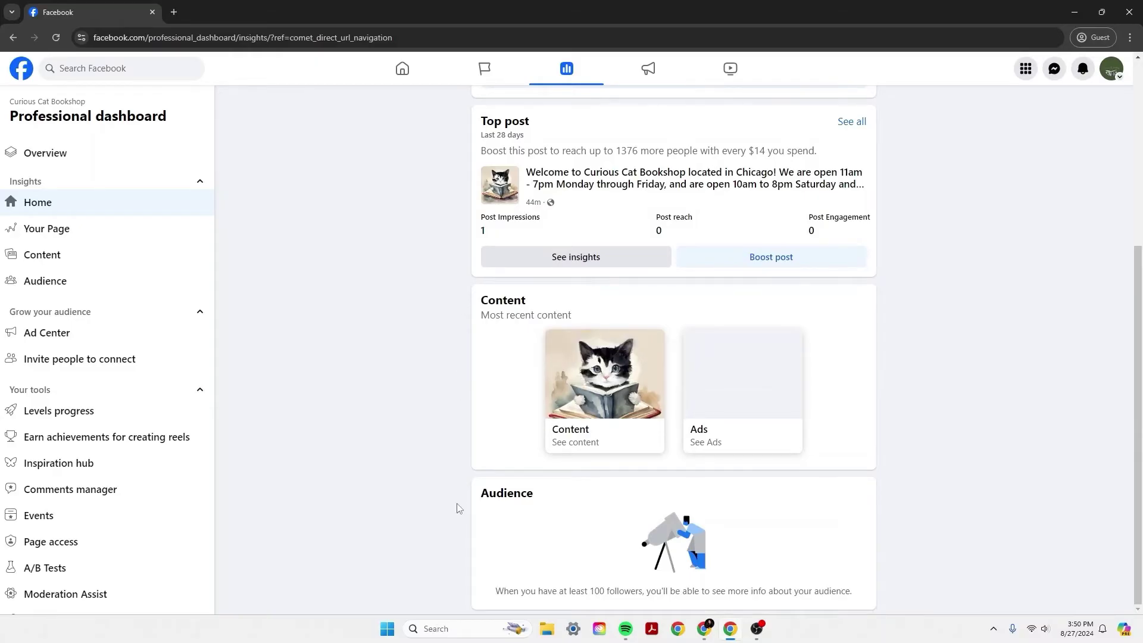
pyautogui.click(156, 229)
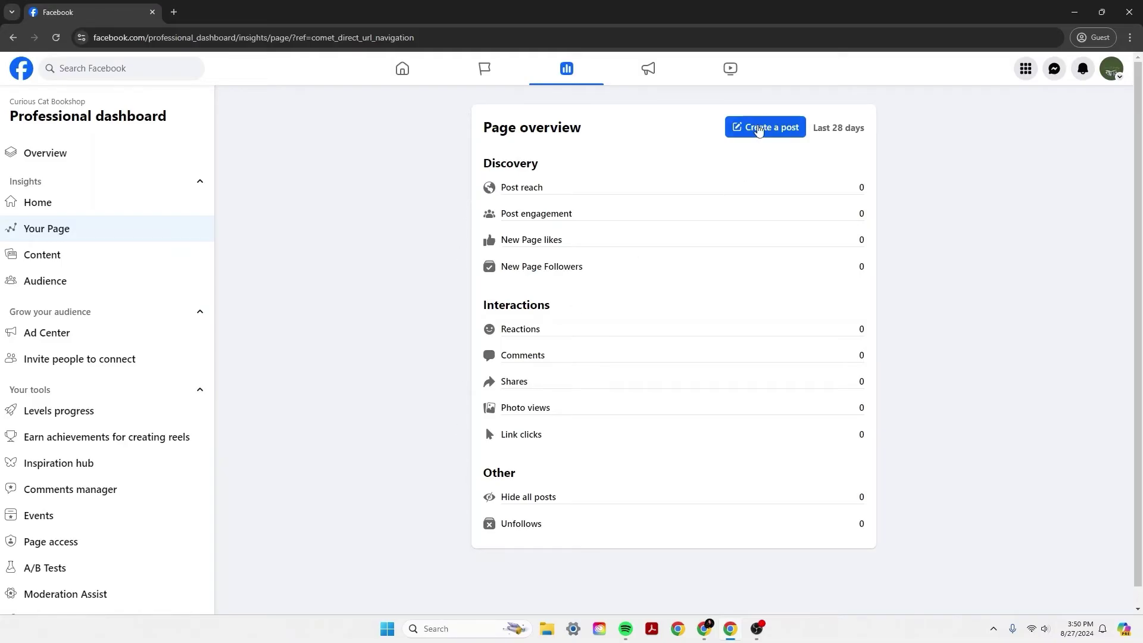
pyautogui.click(150, 255)
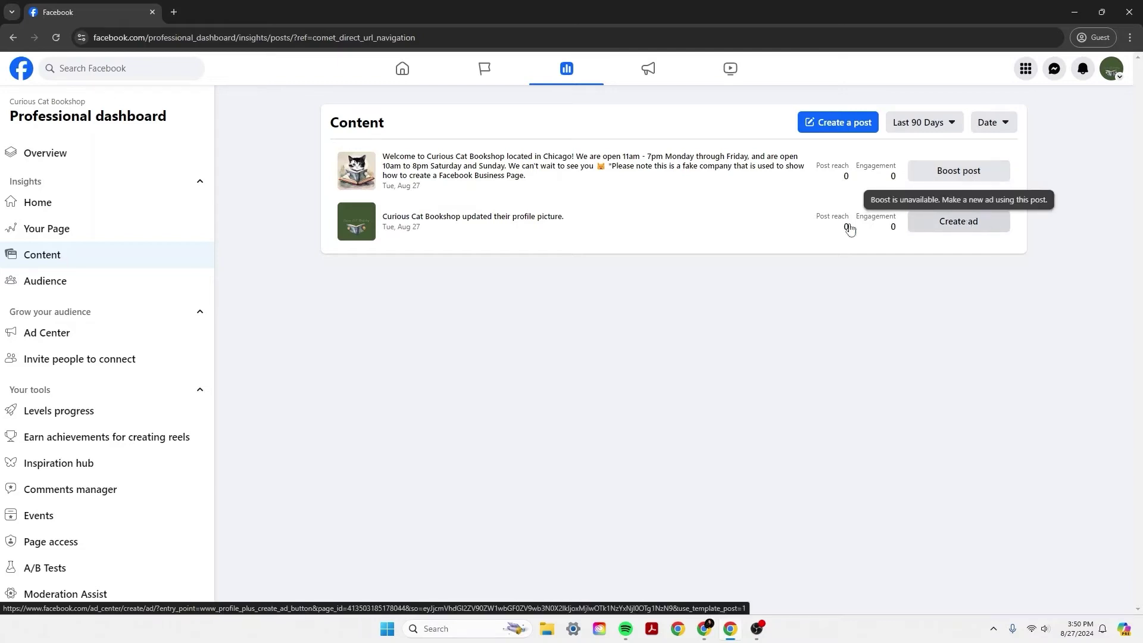
pyautogui.click(126, 280)
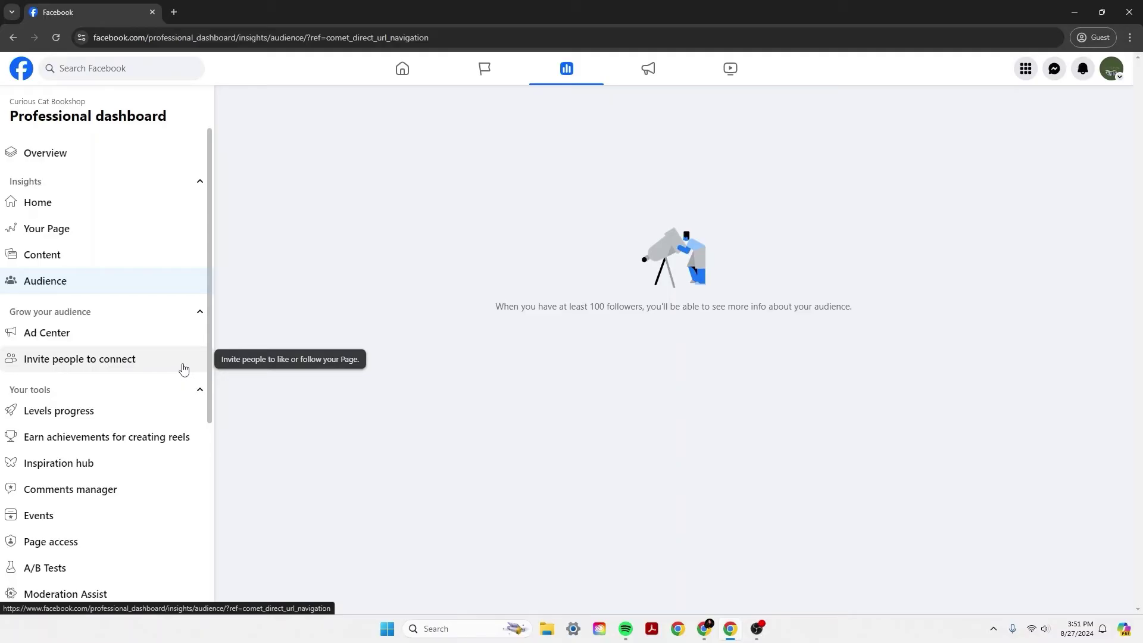
# Browse the levels, reels achievements, Inspiration Hub and comments manager pages.
pyautogui.click(160, 416)
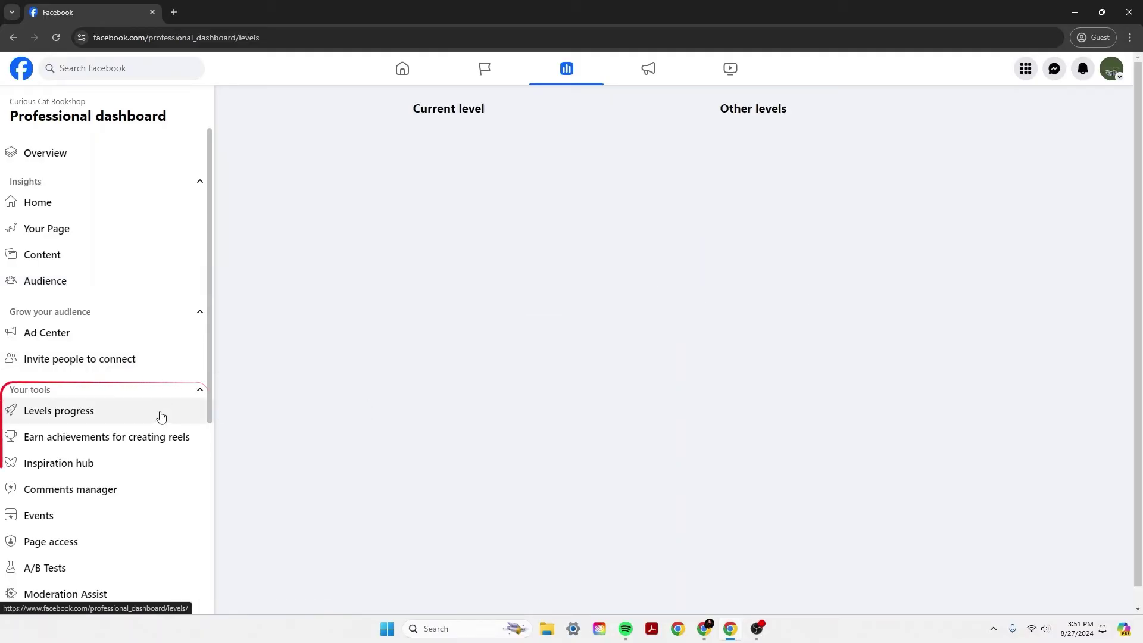
pyautogui.click(190, 436)
pyautogui.scroll(-4, 280, 438)
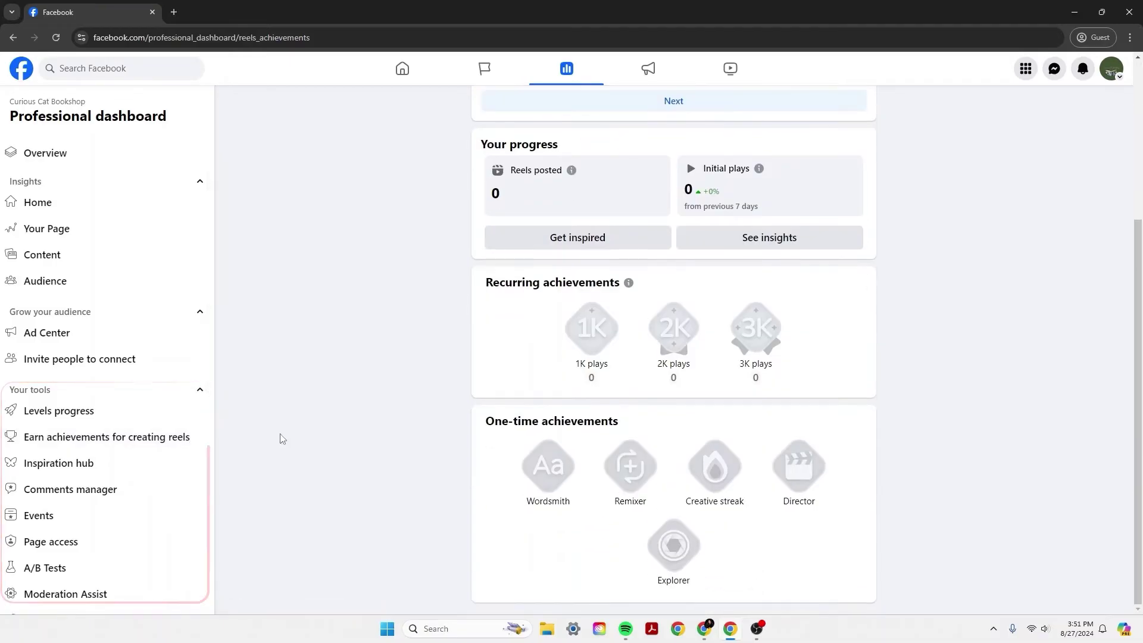
pyautogui.scroll(-1, 149, 405)
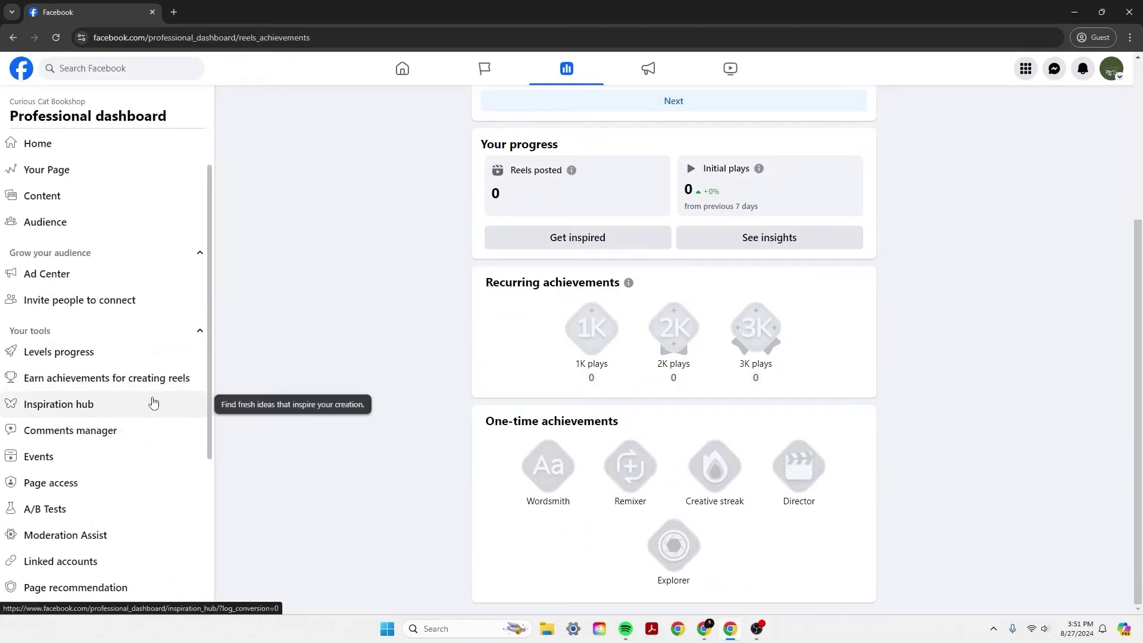
pyautogui.click(153, 406)
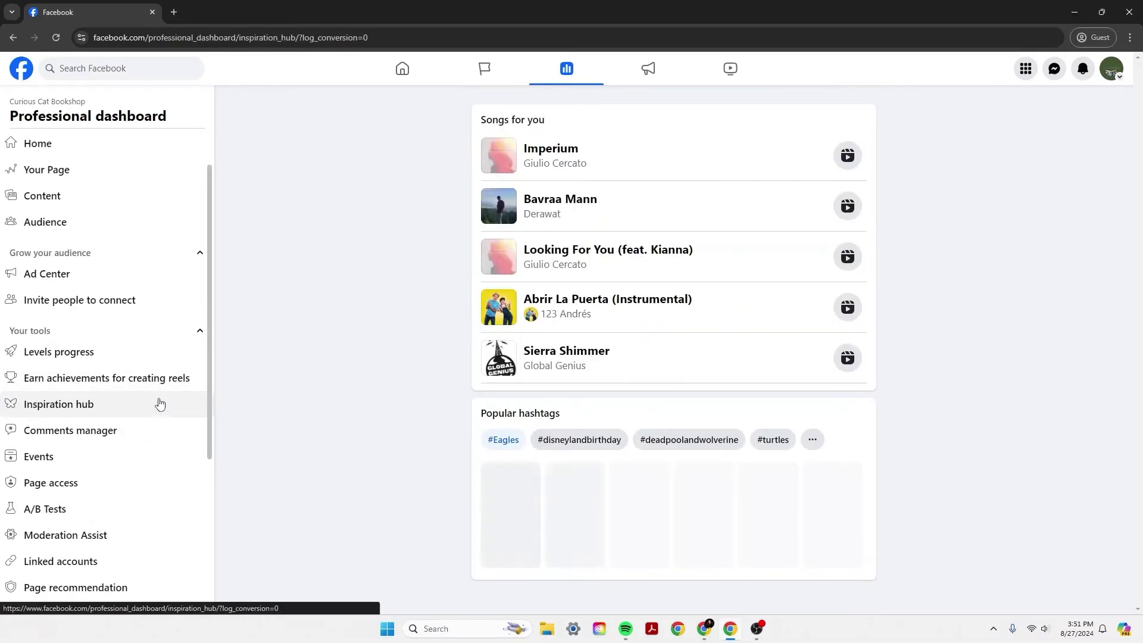
pyautogui.click(159, 428)
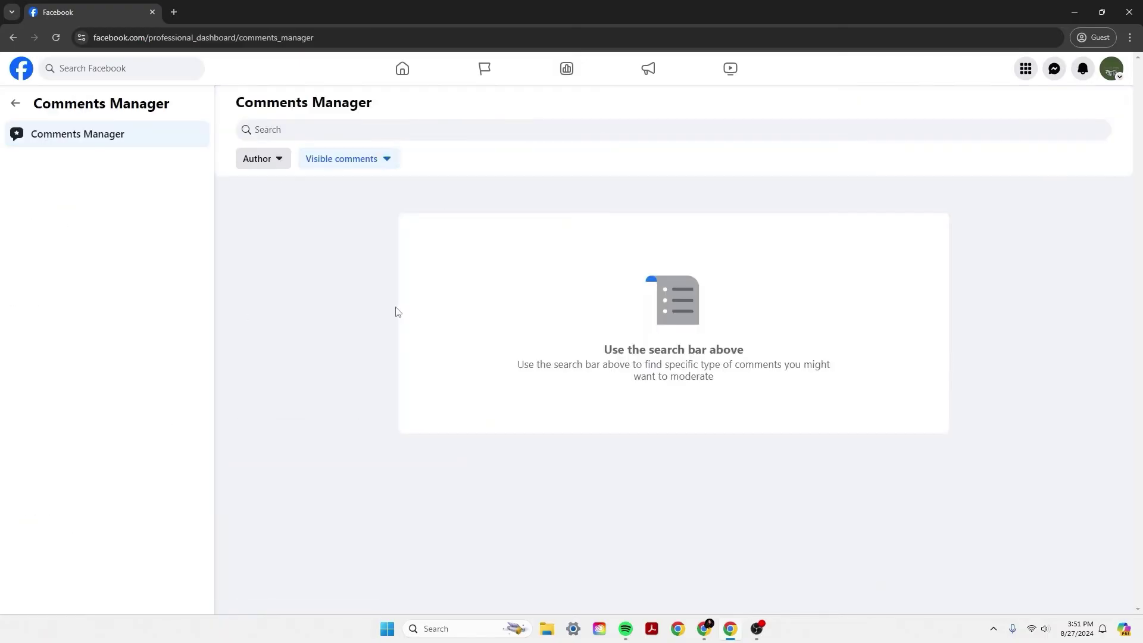
pyautogui.click(15, 103)
# Look over the Page's events admin page and Ad Center advertising overview.
pyautogui.click(140, 513)
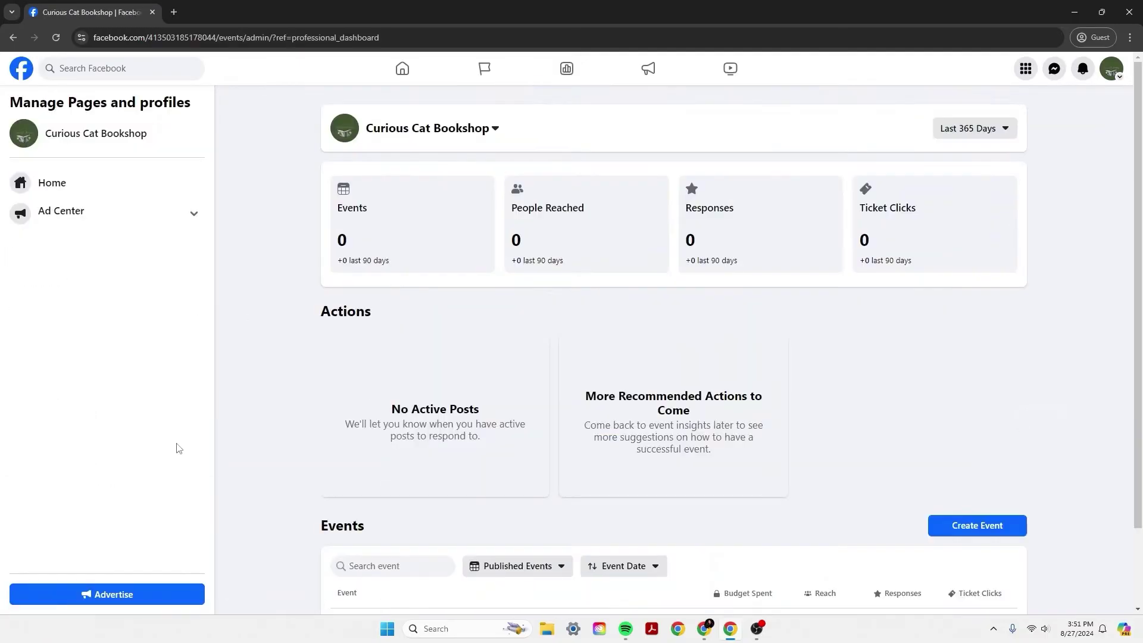
pyautogui.scroll(-2, 568, 470)
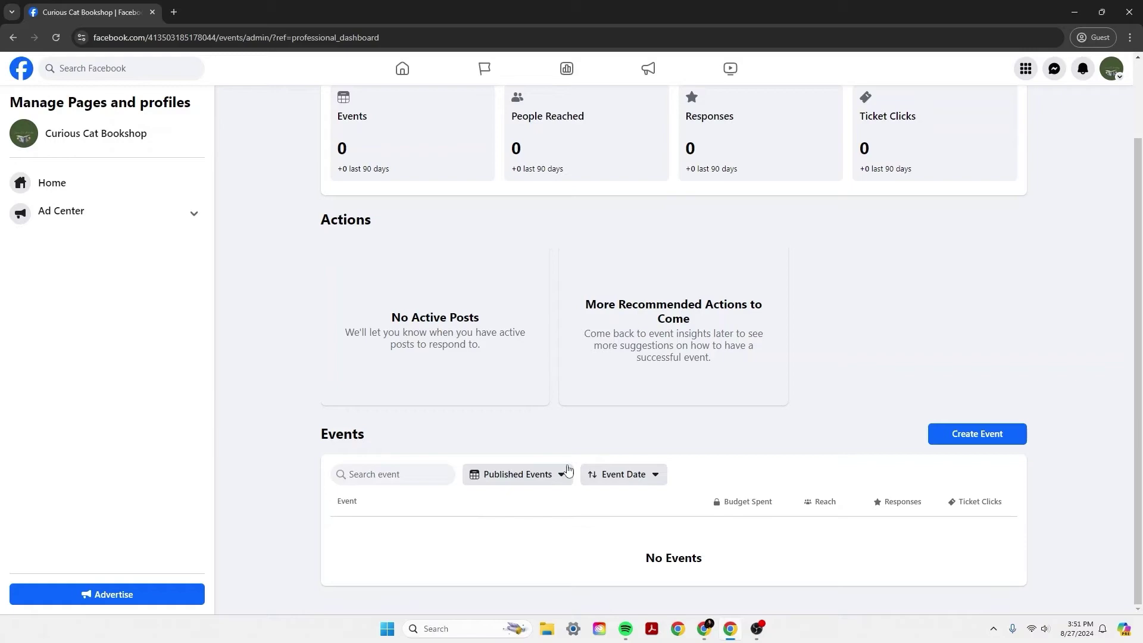
pyautogui.click(182, 212)
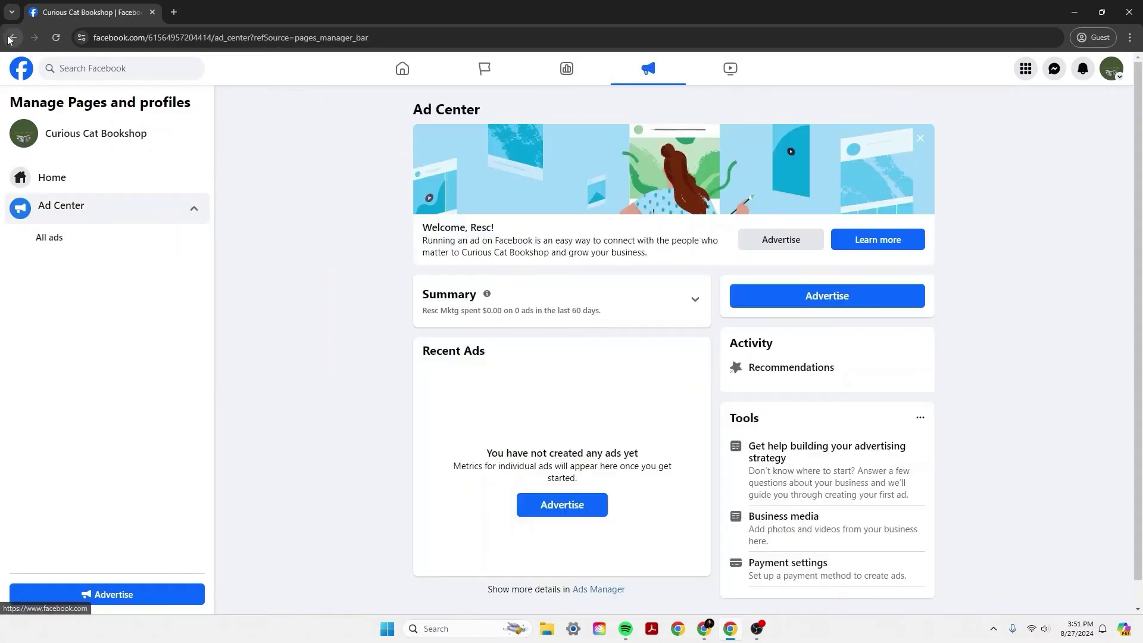
pyautogui.click(11, 38)
pyautogui.scroll(-2, 161, 509)
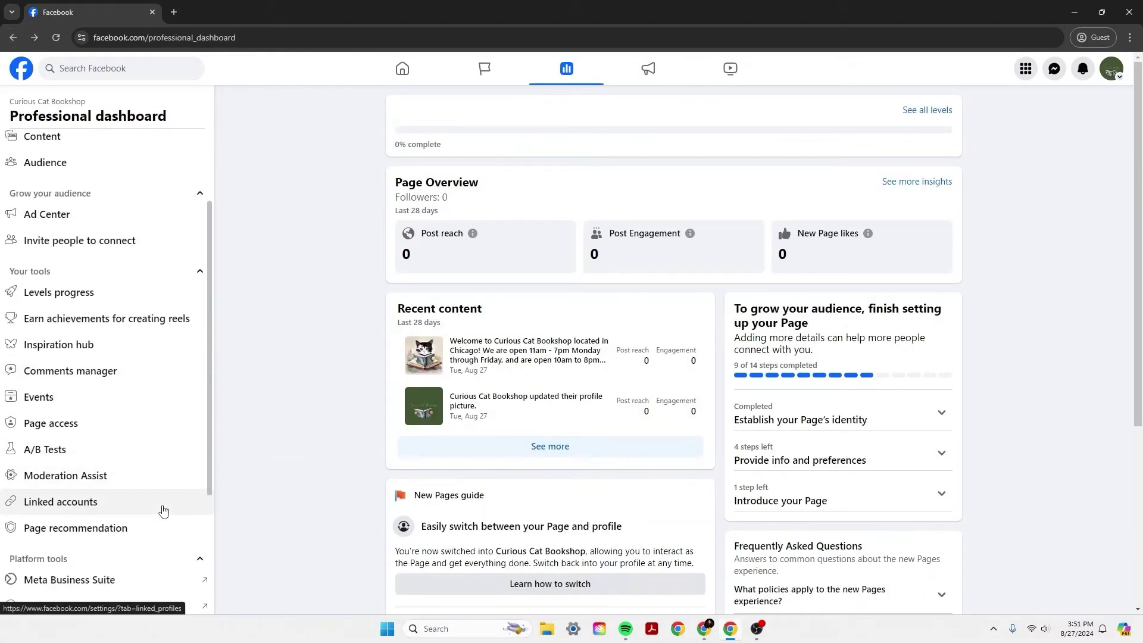
# Review Page access, previewing Facebook-access and task-access additions without granting anyone access.
pyautogui.click(178, 427)
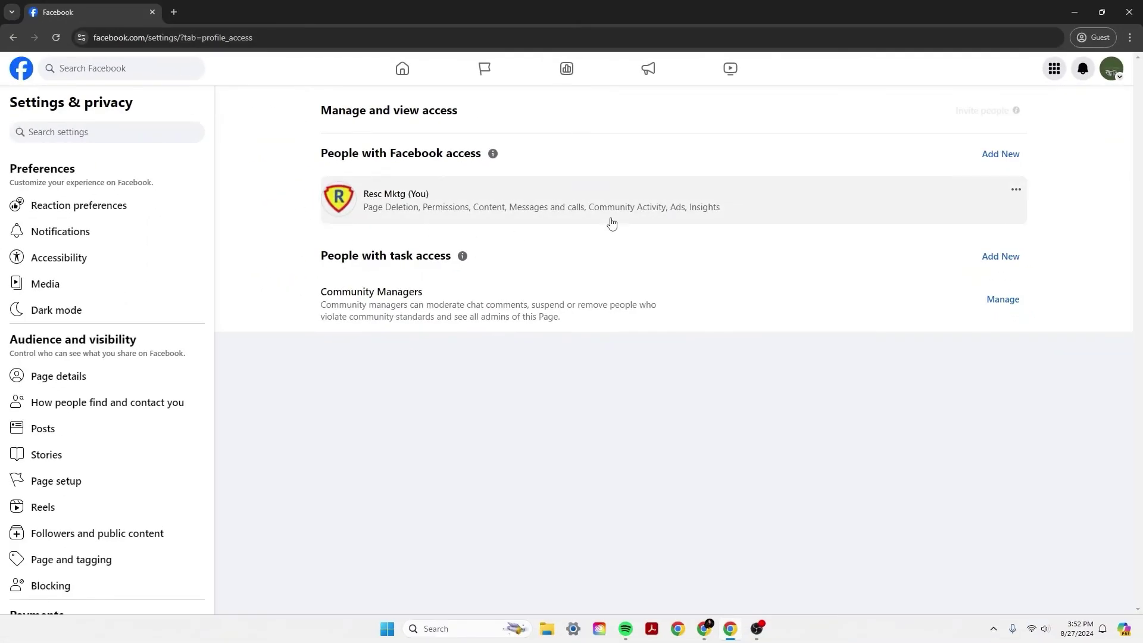
pyautogui.click(1006, 162)
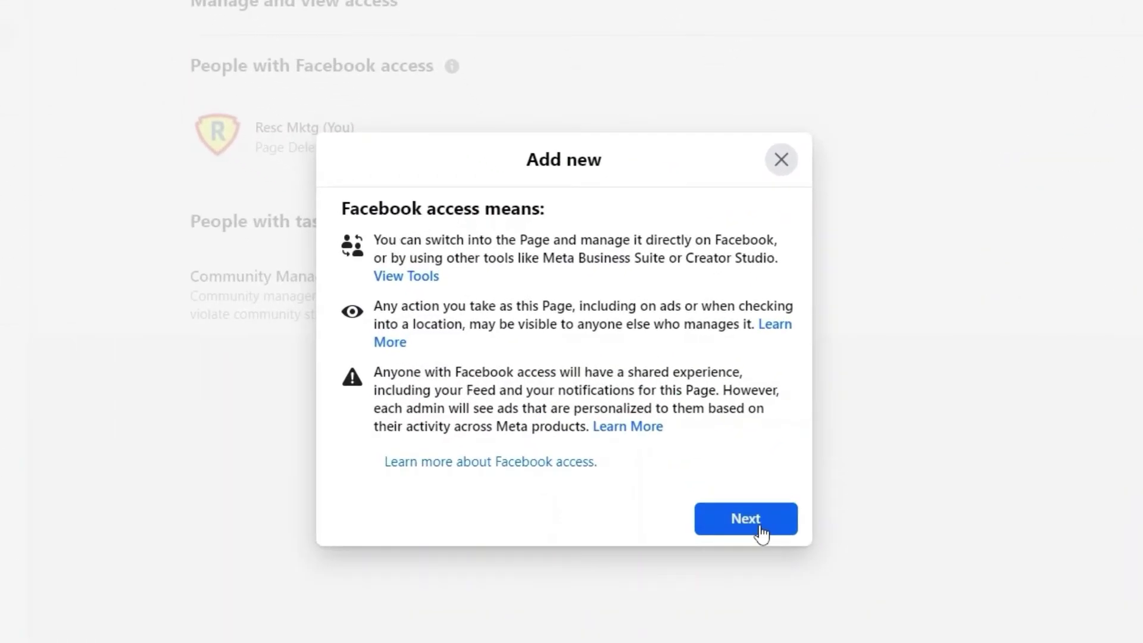
pyautogui.click(746, 518)
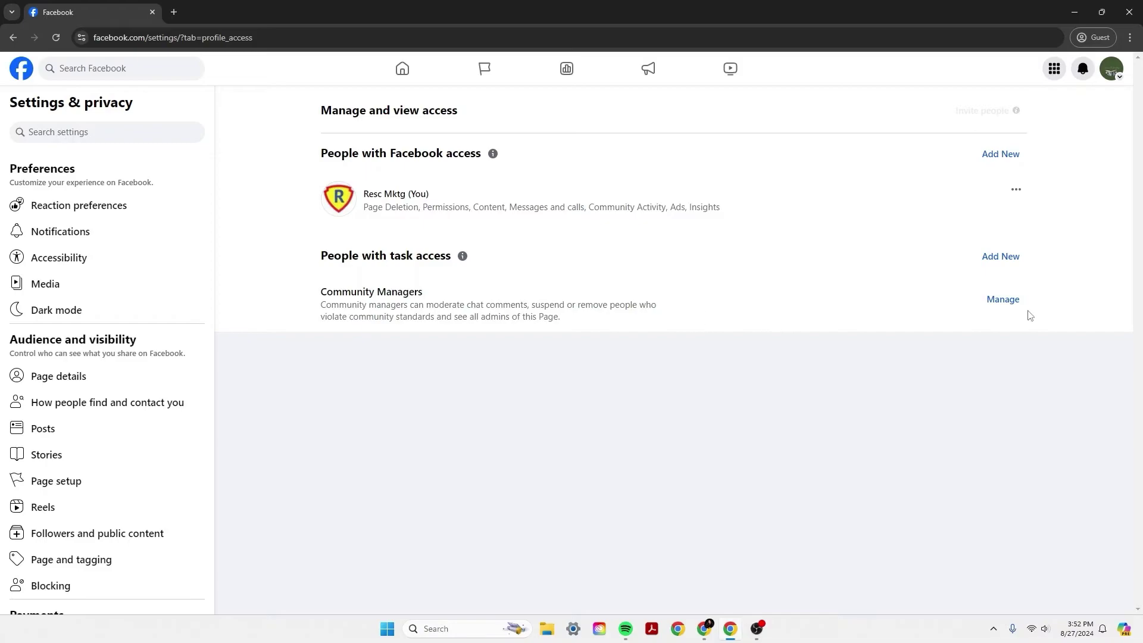
pyautogui.click(1011, 257)
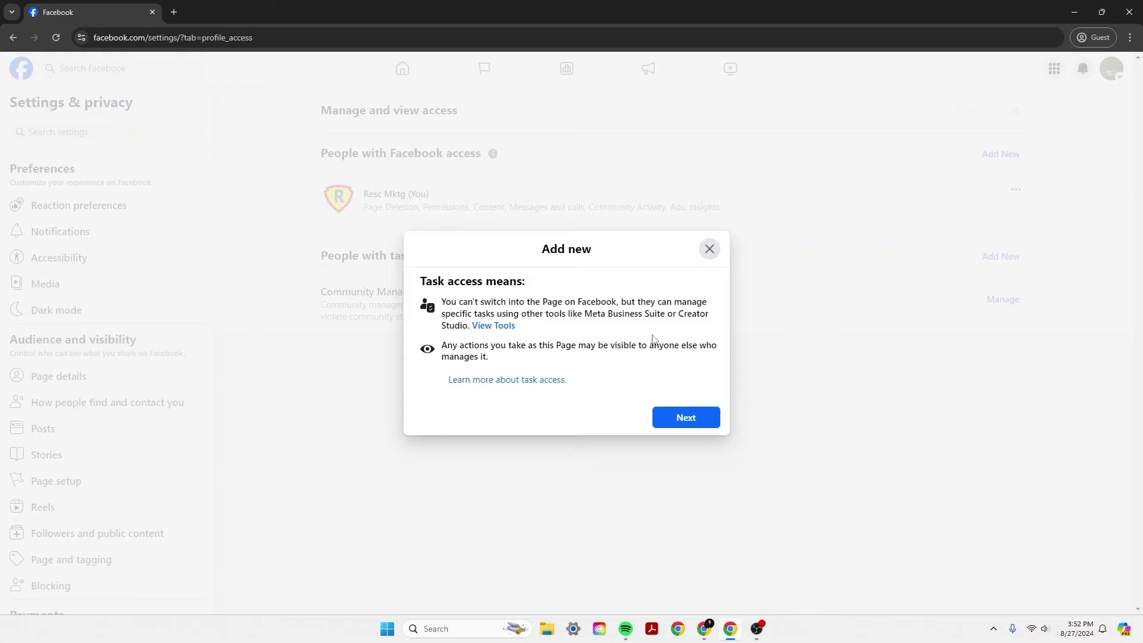
pyautogui.click(685, 415)
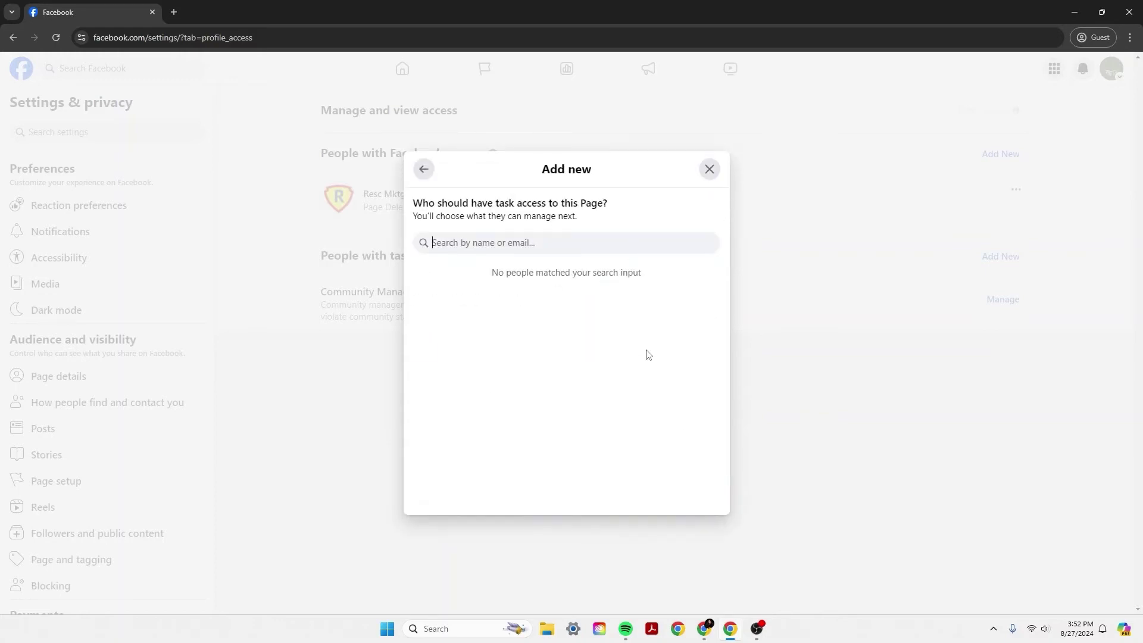
pyautogui.click(714, 174)
pyautogui.click(17, 37)
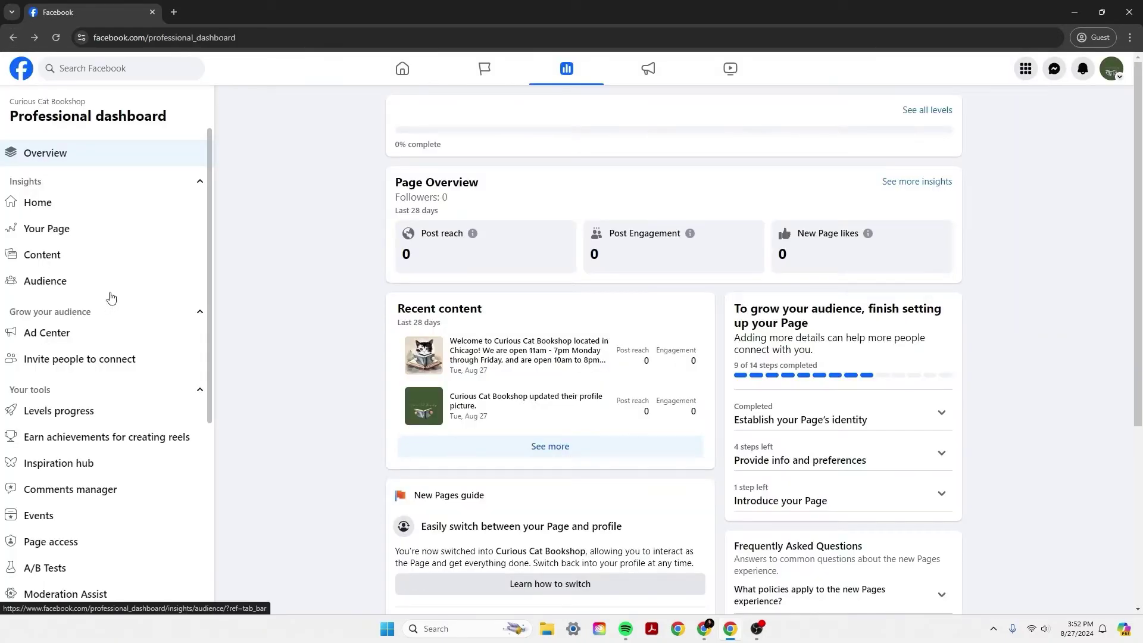
pyautogui.scroll(-4, 112, 301)
# Preview creating an A/B test with a third version, then close it unsaved.
pyautogui.click(122, 331)
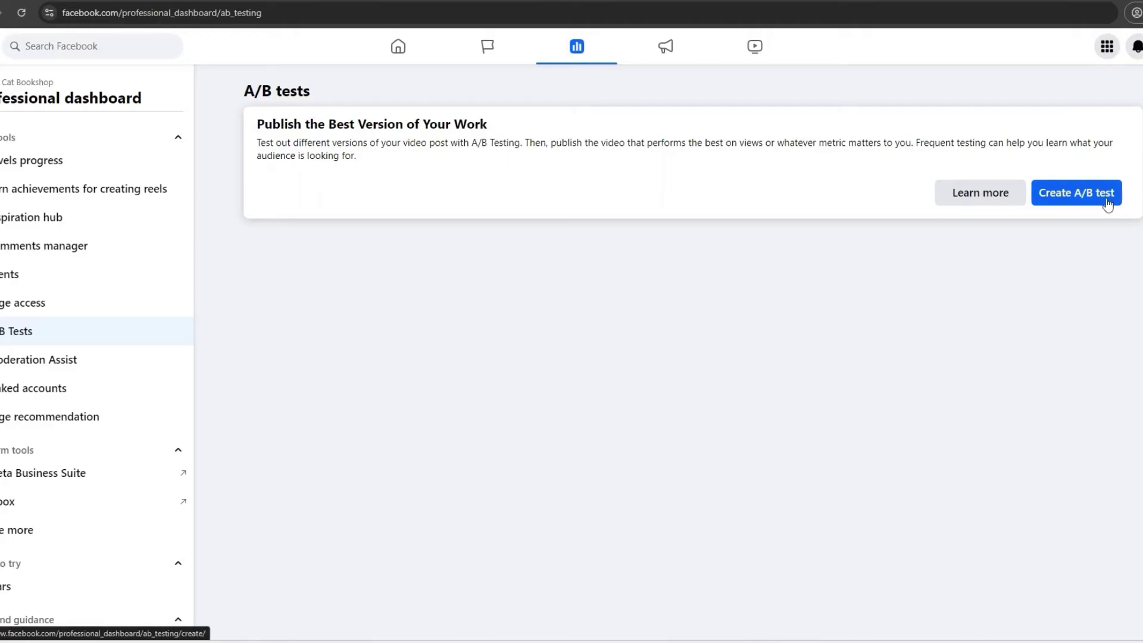
pyautogui.click(1107, 204)
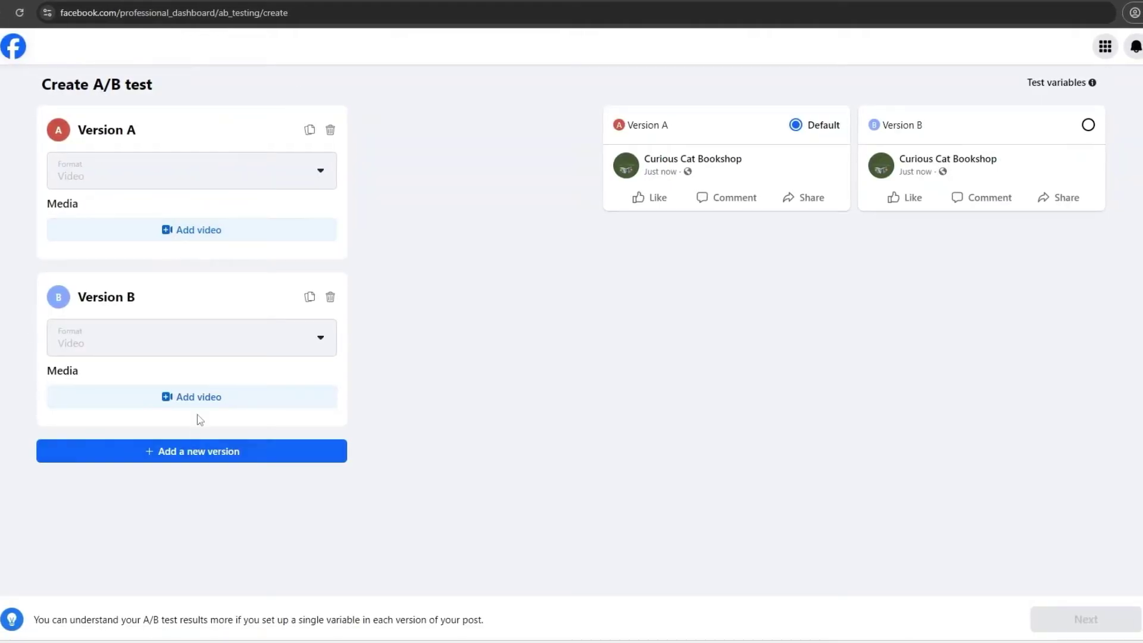
pyautogui.click(197, 453)
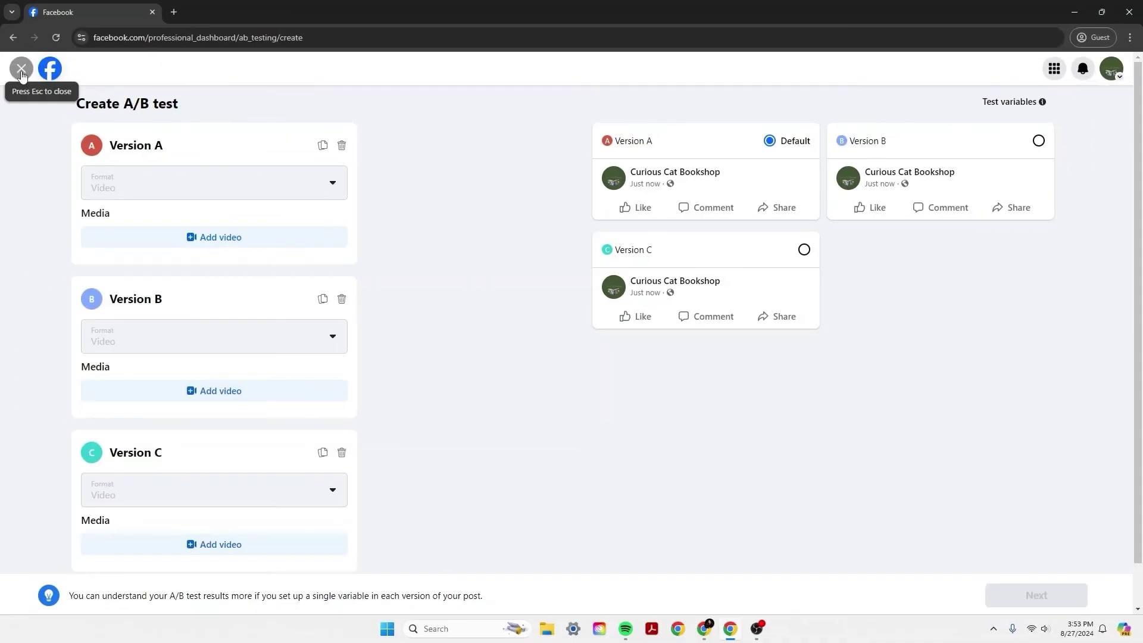
pyautogui.click(22, 74)
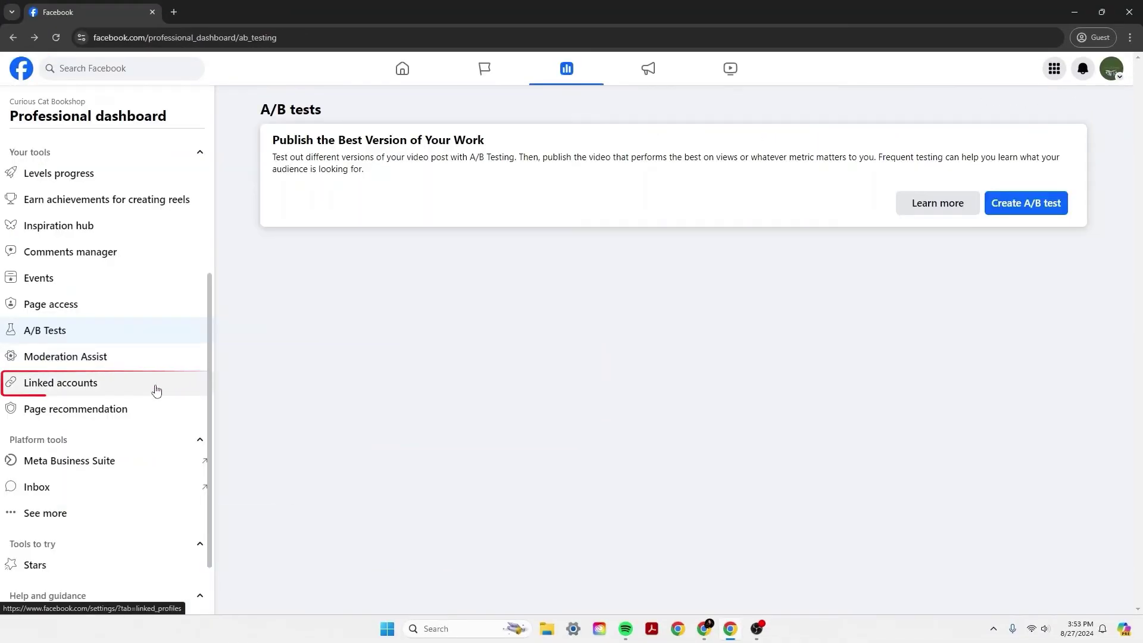
# Check the linked Instagram connection settings without connecting an account.
pyautogui.click(157, 391)
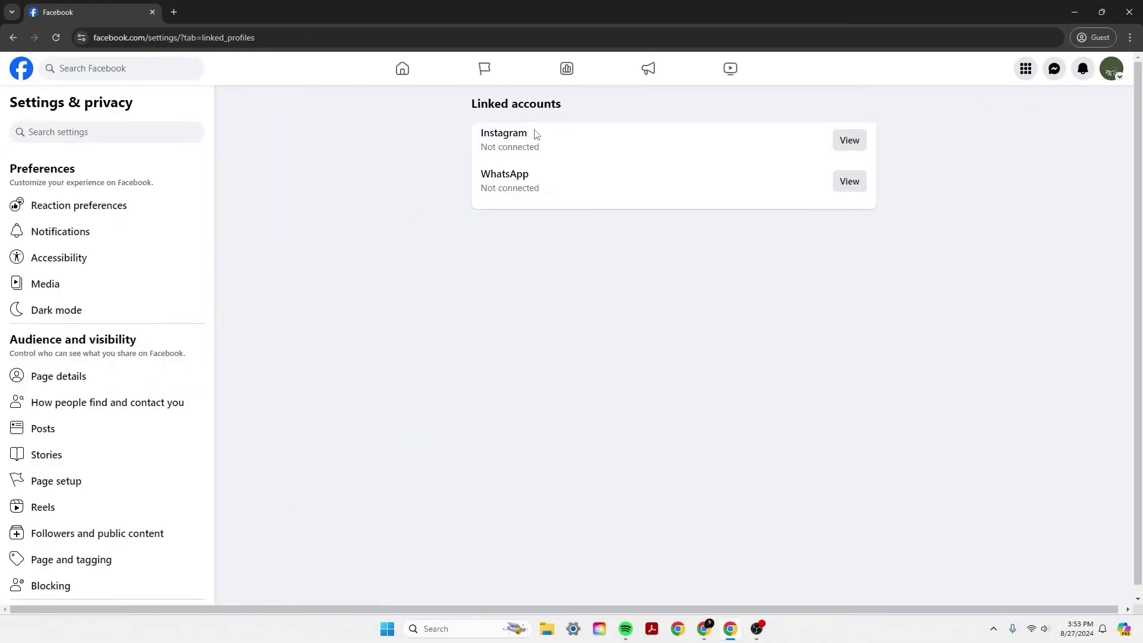
pyautogui.click(850, 140)
pyautogui.click(640, 337)
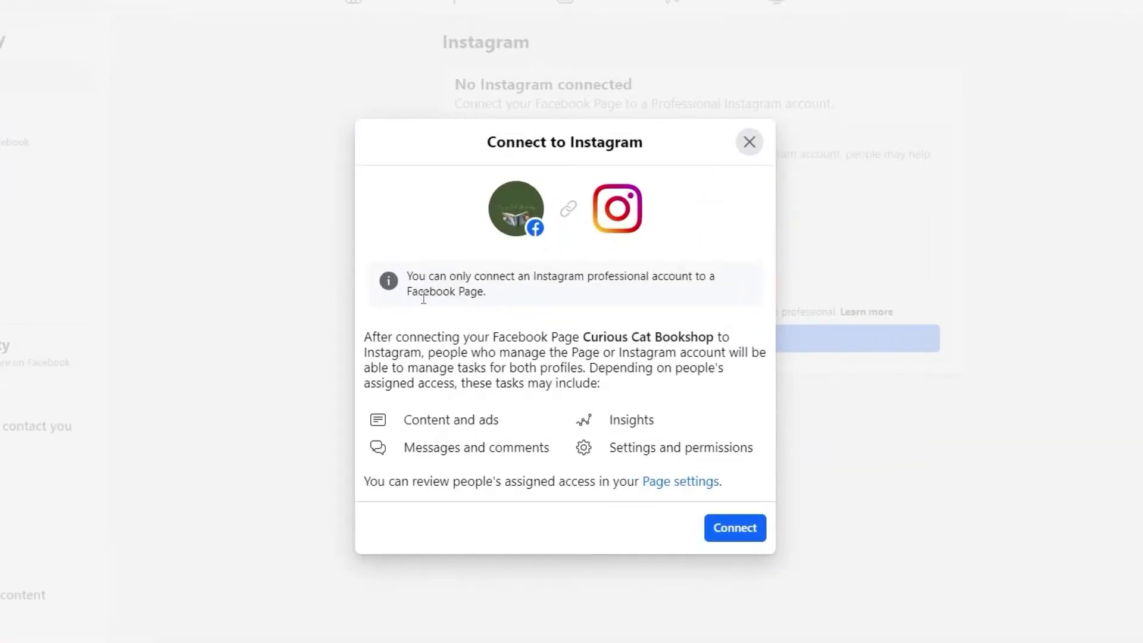
pyautogui.click(749, 142)
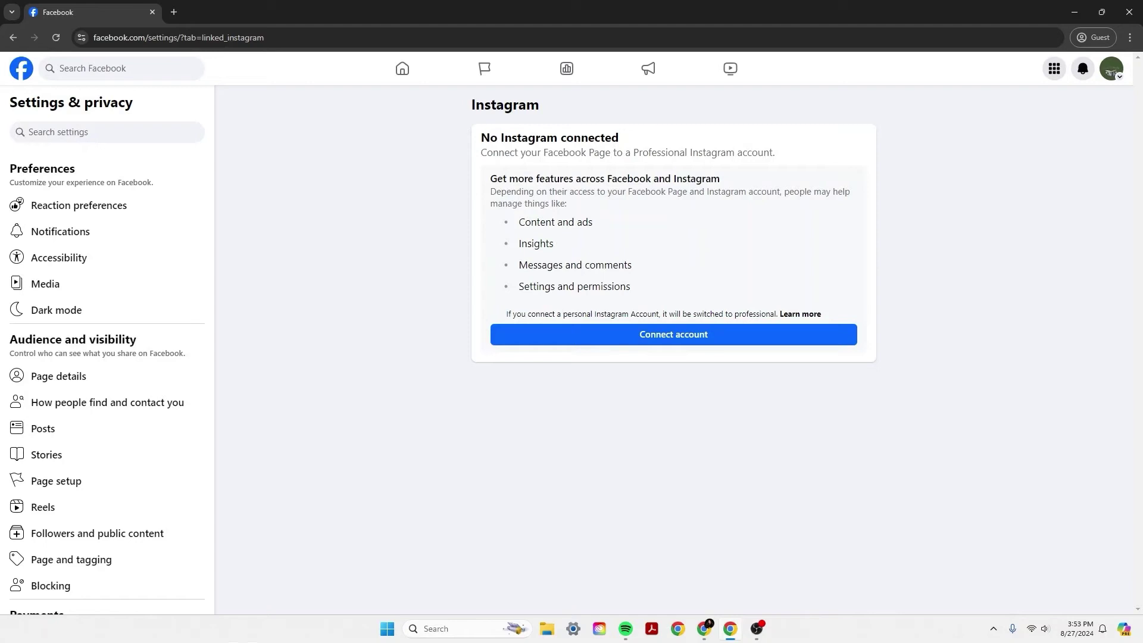
pyautogui.click(23, 40)
pyautogui.click(23, 40)
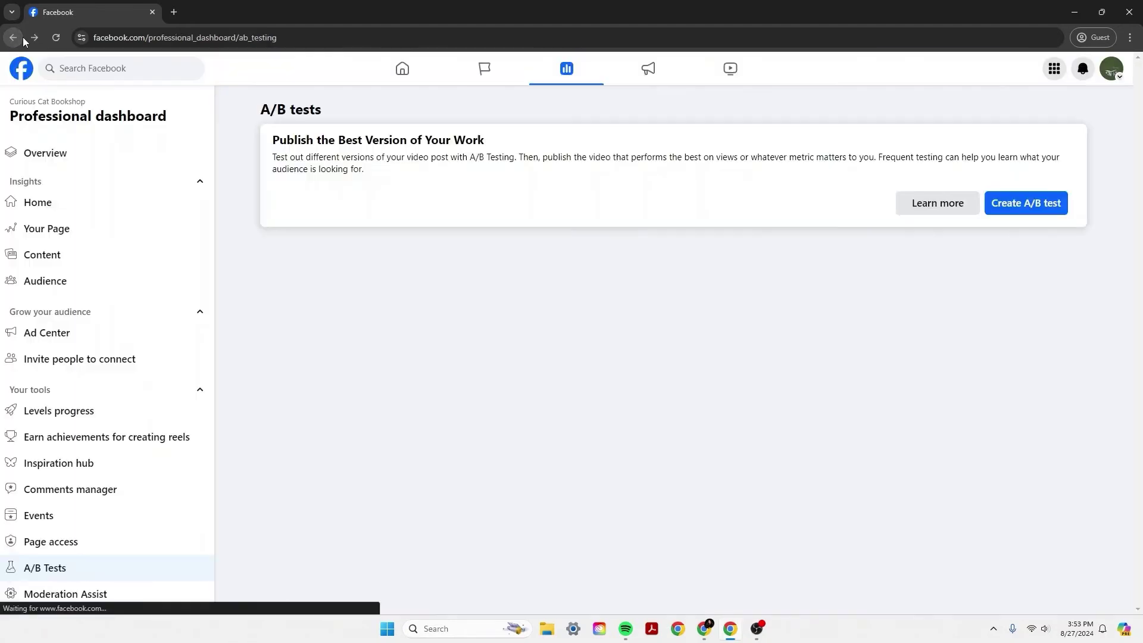
pyautogui.scroll(-5, 189, 330)
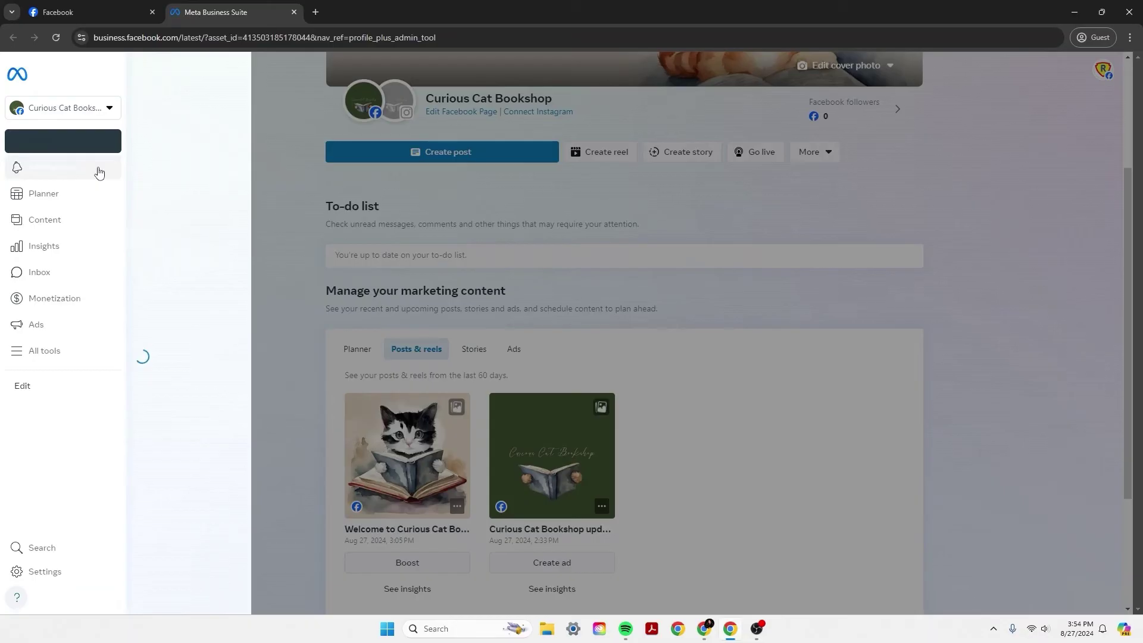
# Look through the Planner calendar, published Content and Insights overview in Business Suite.
pyautogui.click(25, 198)
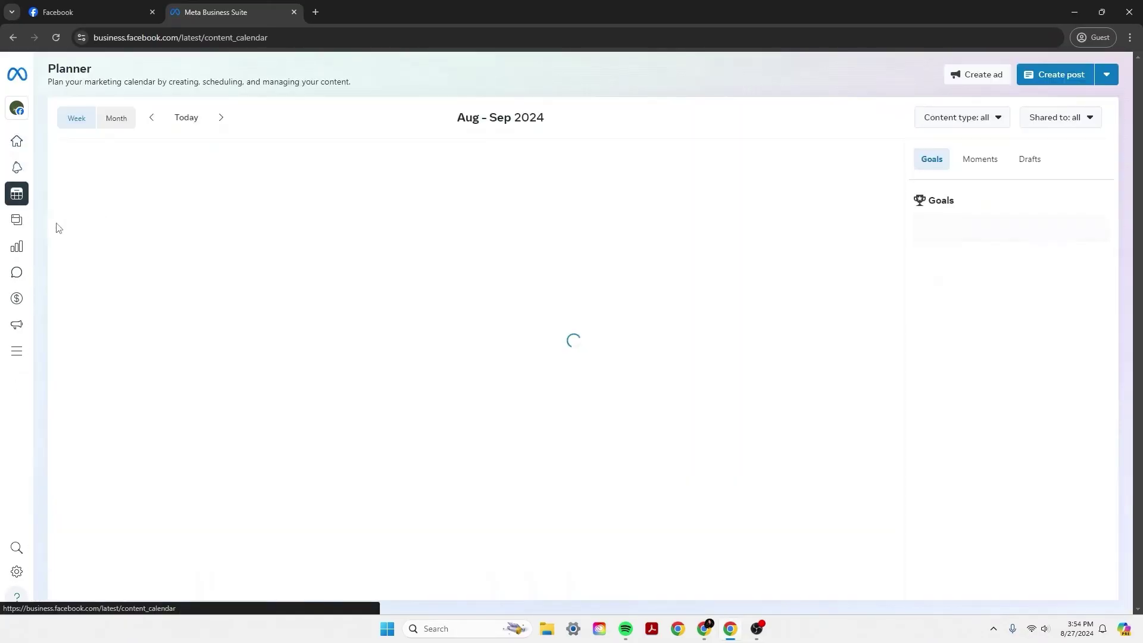
pyautogui.click(20, 220)
pyautogui.click(18, 254)
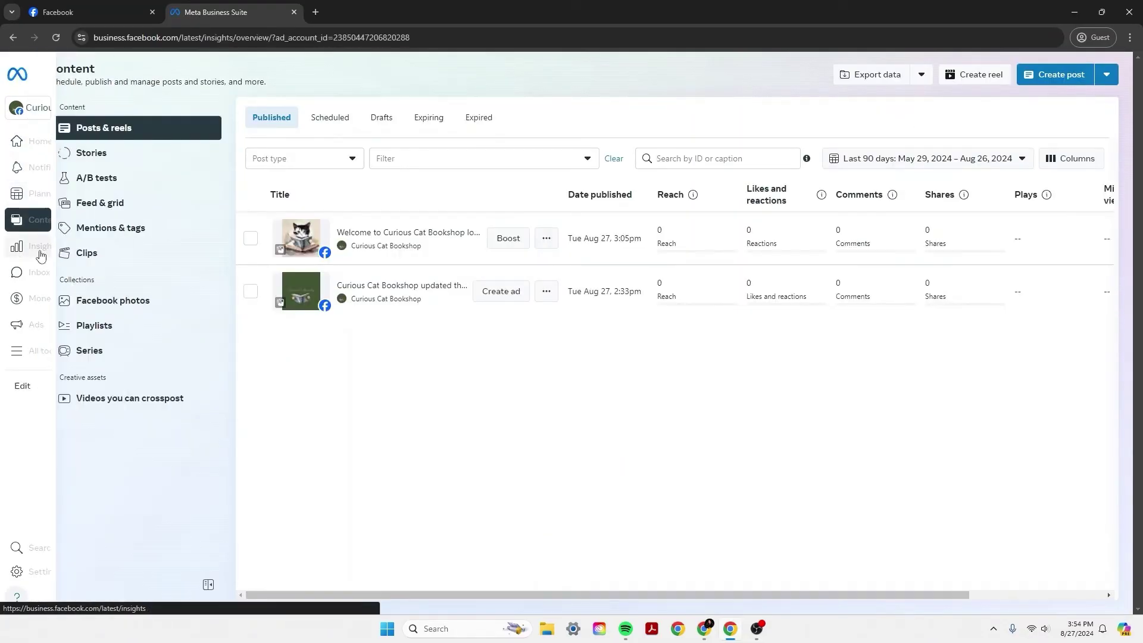
pyautogui.click(799, 131)
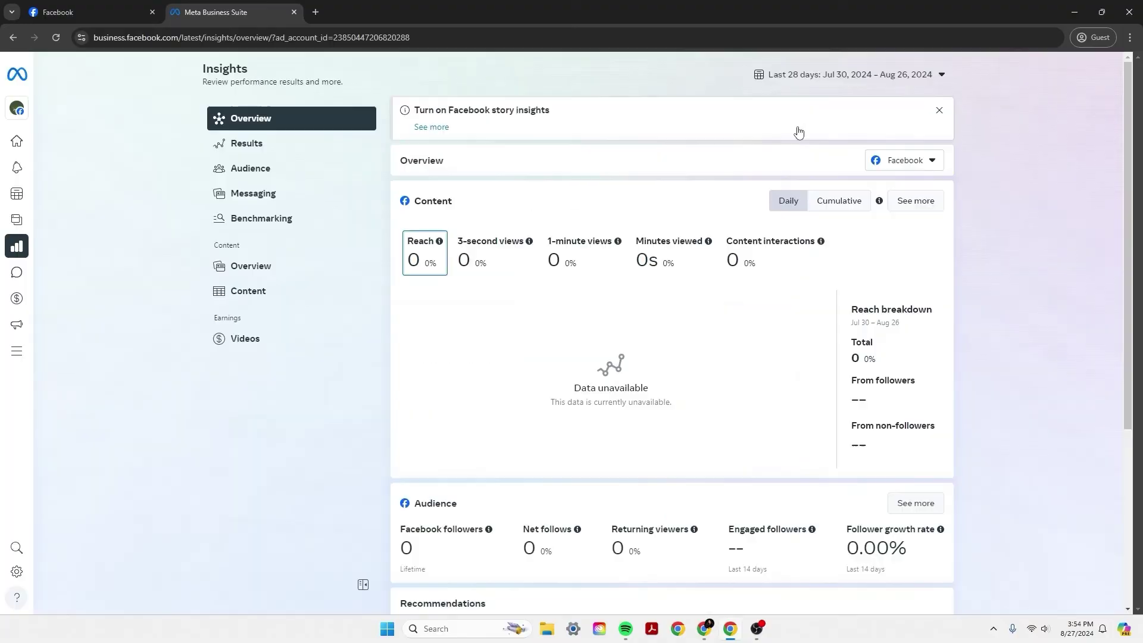
# View the inbox Automations page and scroll its Suggested for you cards.
pyautogui.click(293, 12)
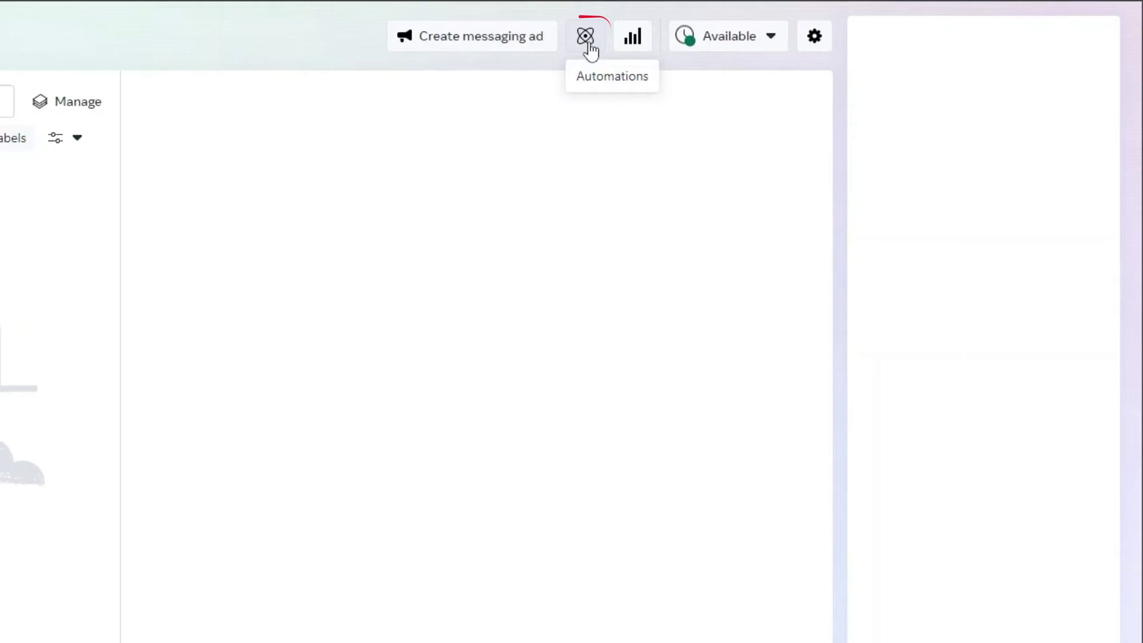
pyautogui.click(586, 38)
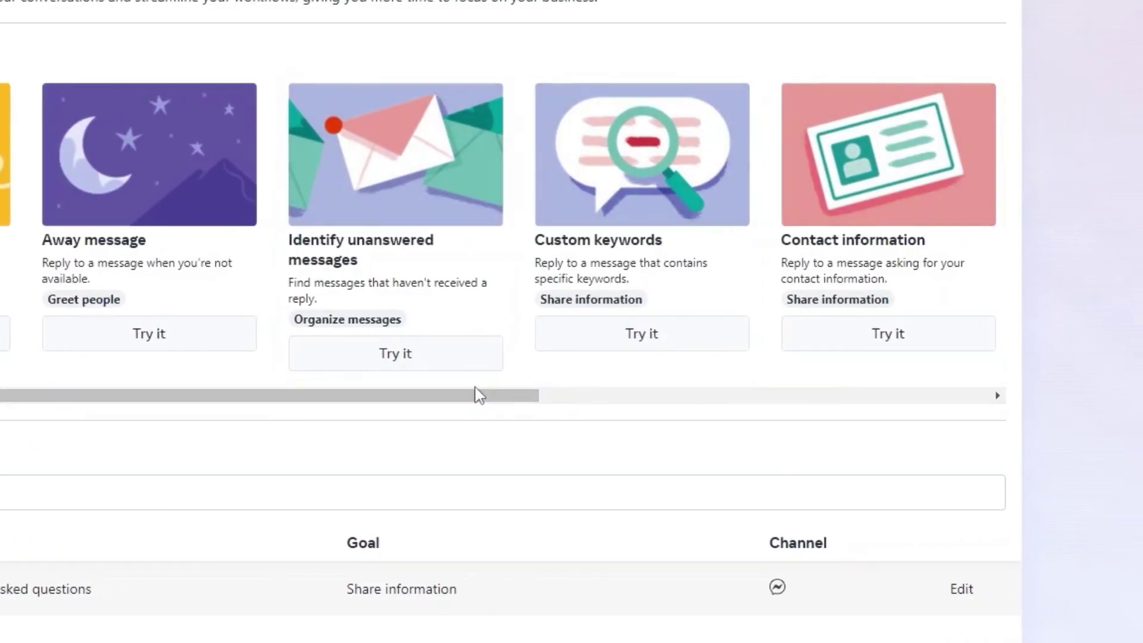
pyautogui.moveTo(479, 398); pyautogui.dragTo(947, 399)
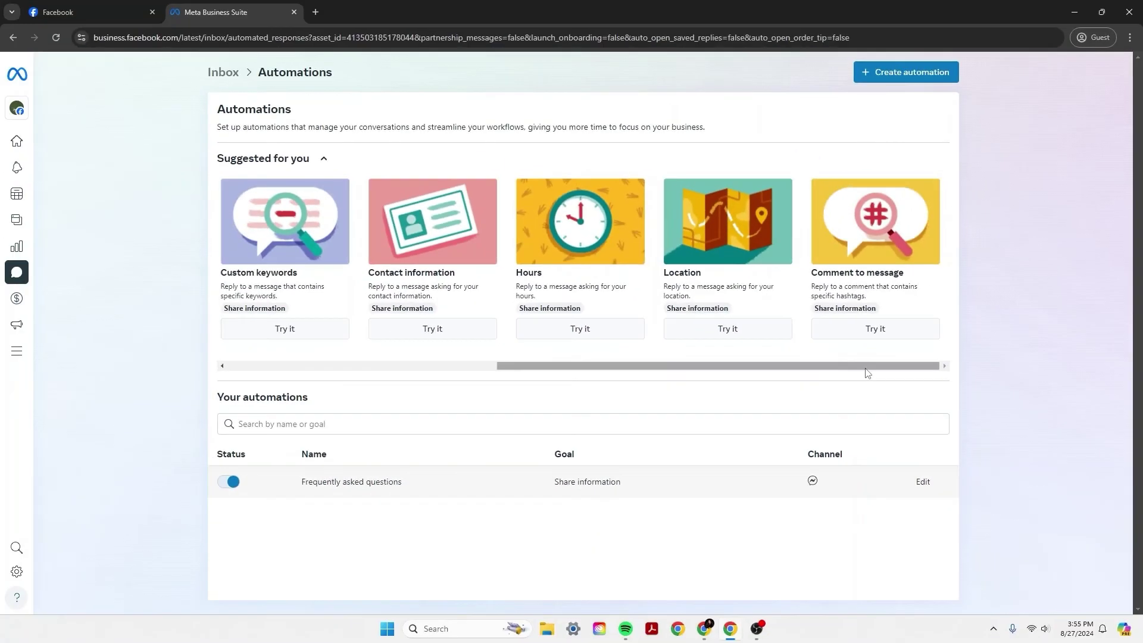
pyautogui.moveTo(866, 365); pyautogui.dragTo(617, 364)
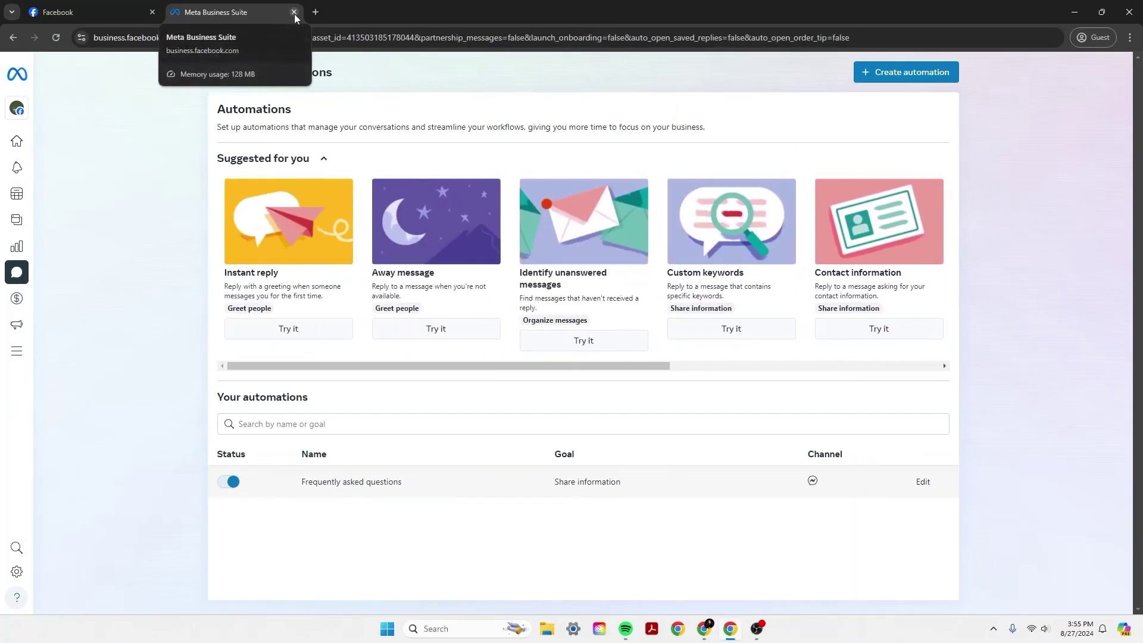
# Close Meta Business Suite and switch to the Curious Cat Bookshop Page profile.
pyautogui.click(294, 12)
pyautogui.scroll(-1, 131, 387)
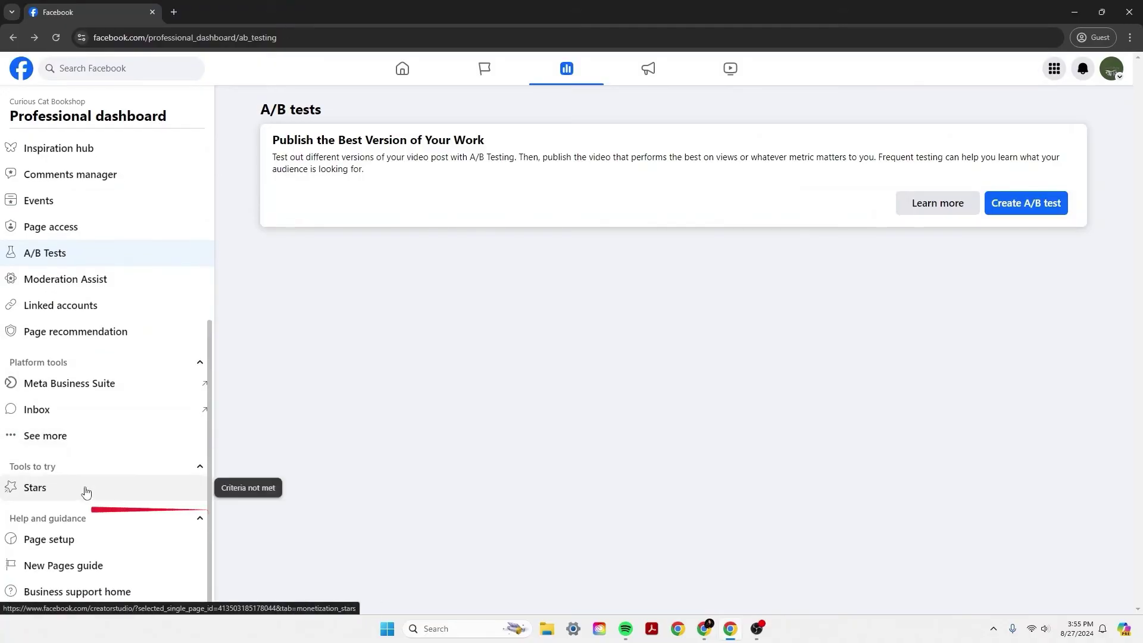
pyautogui.click(110, 569)
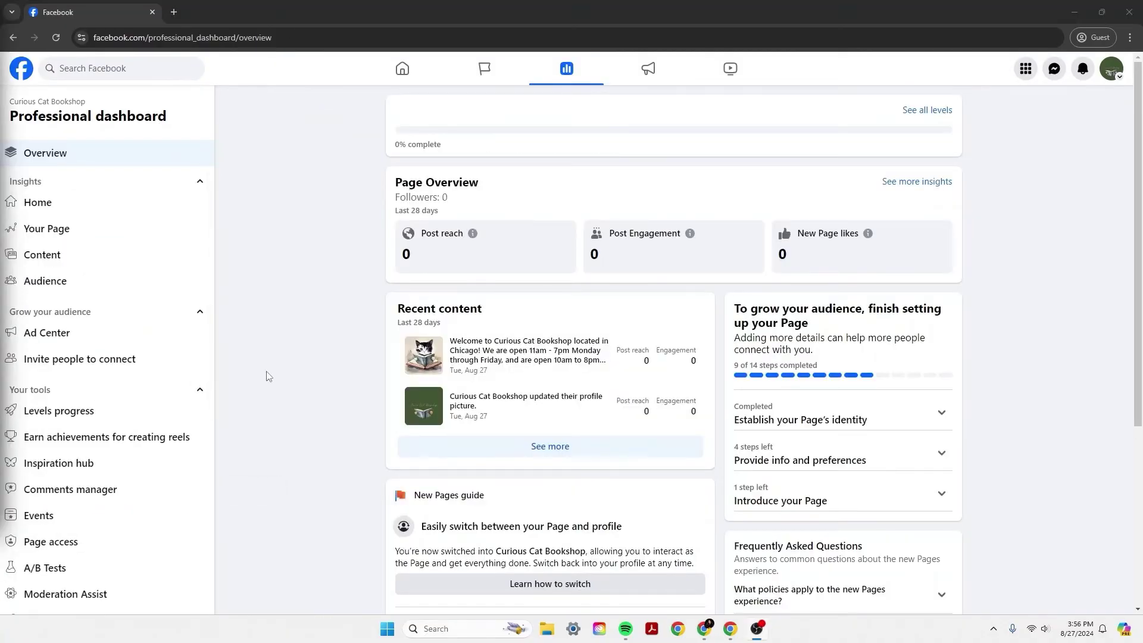
pyautogui.click(1107, 72)
pyautogui.click(1036, 113)
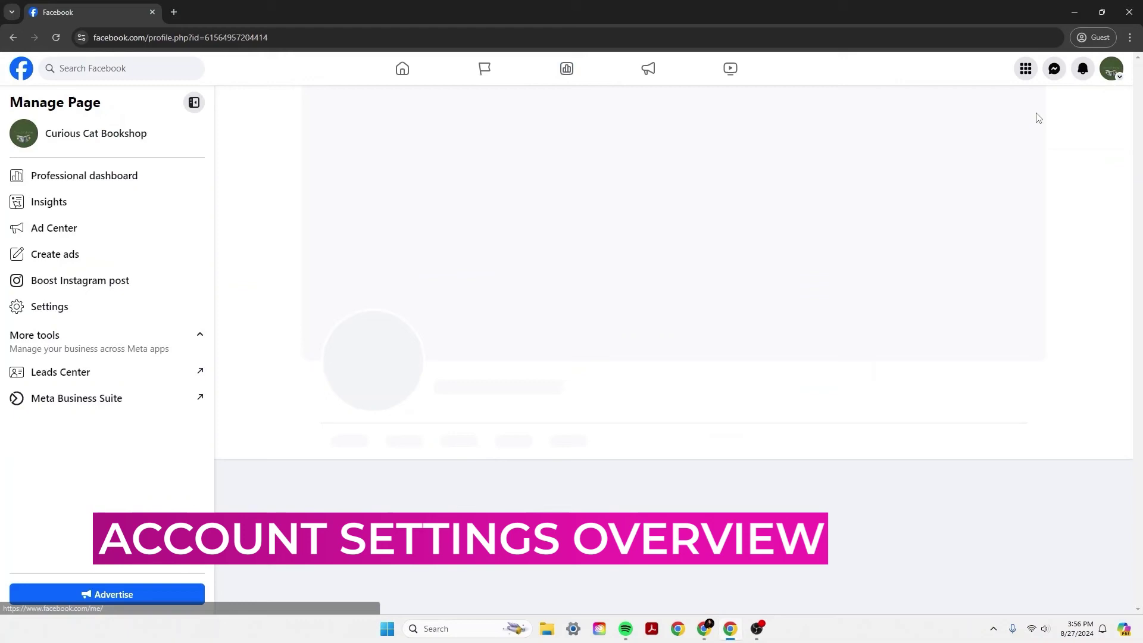
# Review the Page's reaction, notification, accessibility and media/video settings without changes.
pyautogui.click(101, 319)
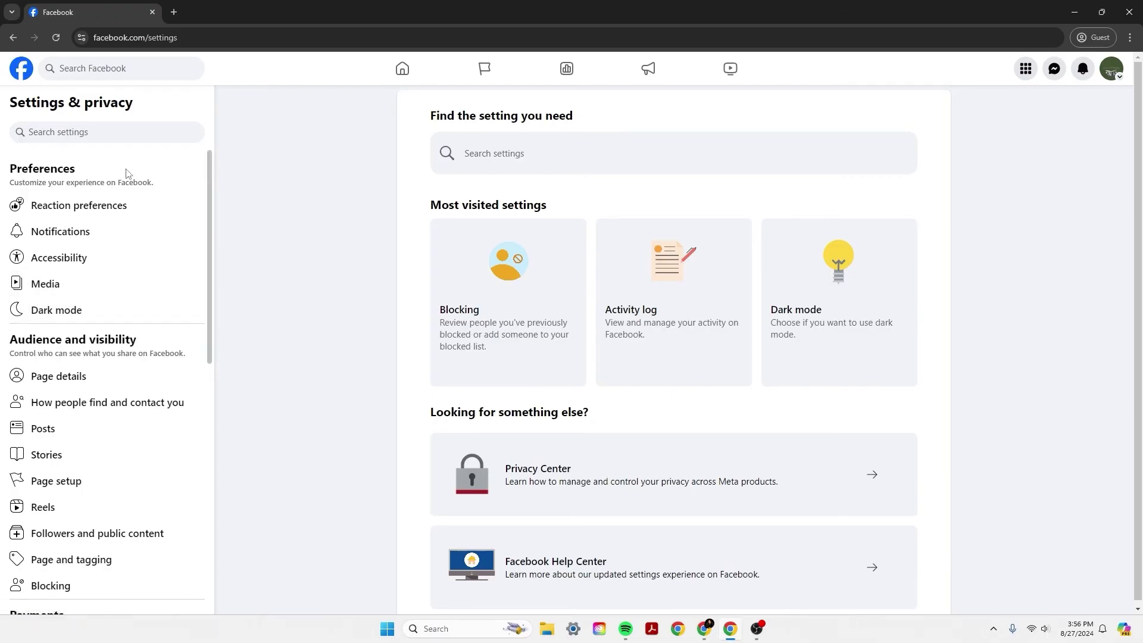
pyautogui.click(179, 204)
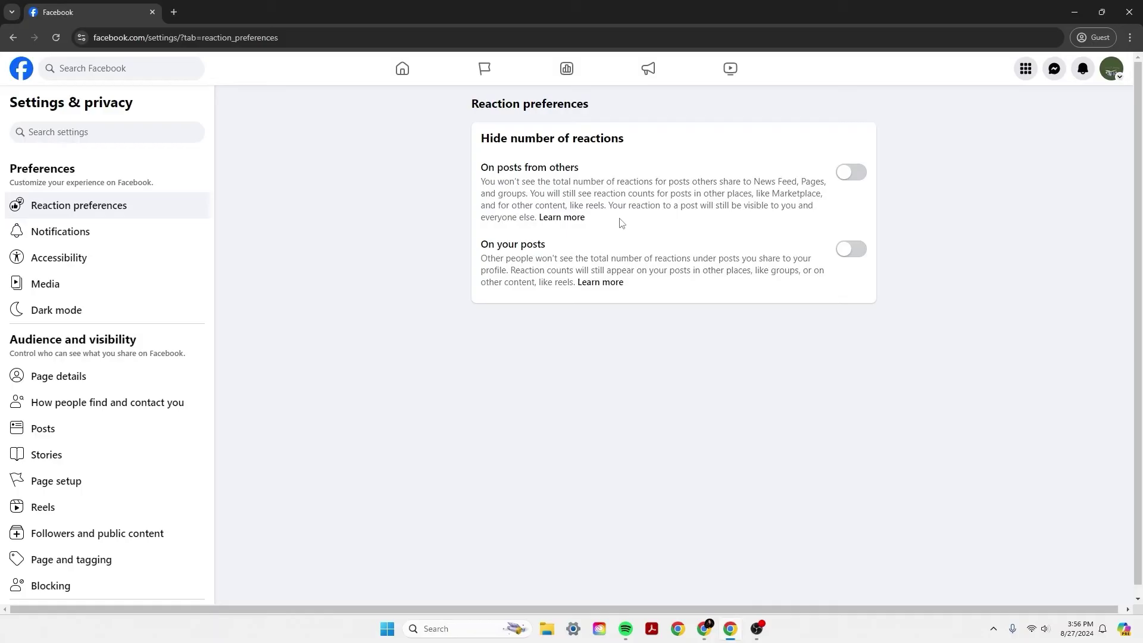
pyautogui.click(156, 232)
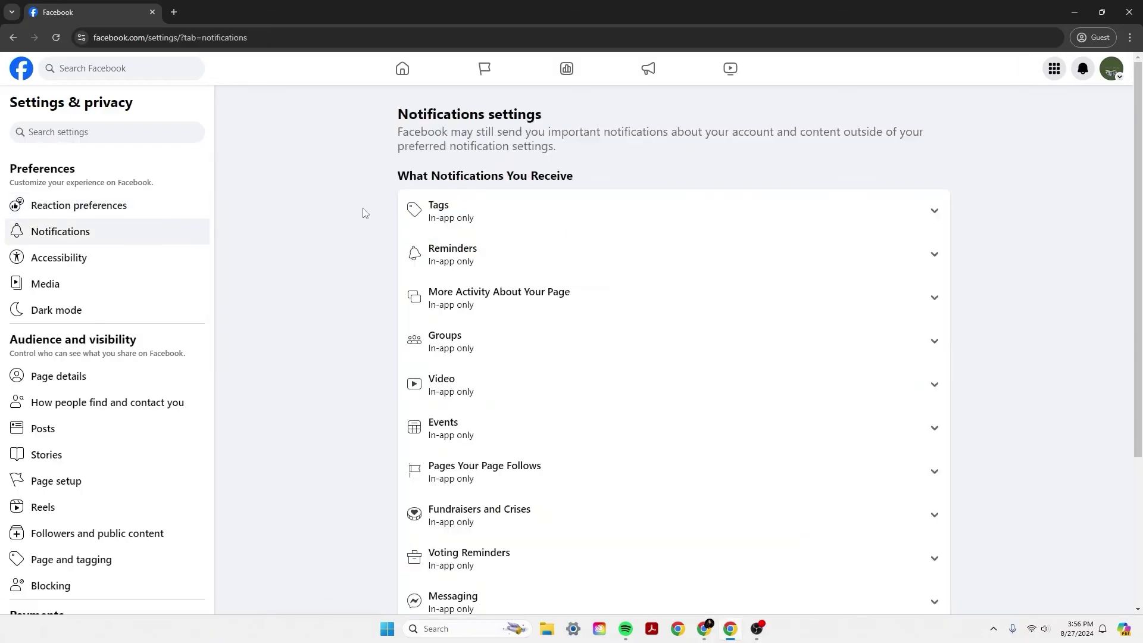
pyautogui.scroll(-3, 365, 213)
pyautogui.click(564, 316)
pyautogui.scroll(-1, 591, 528)
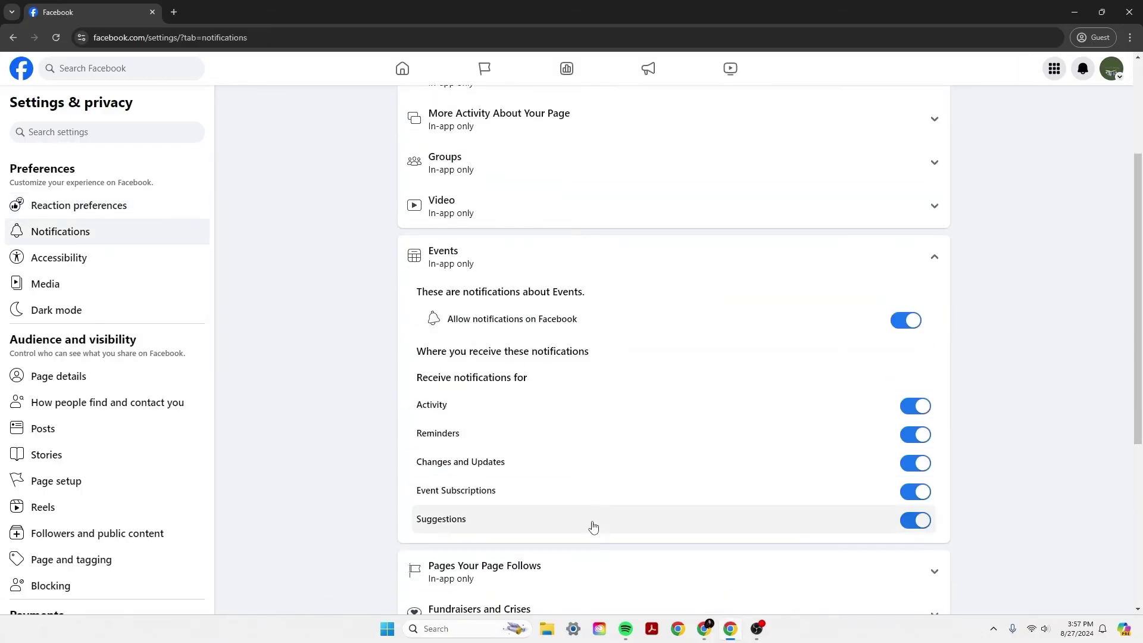
pyautogui.click(171, 257)
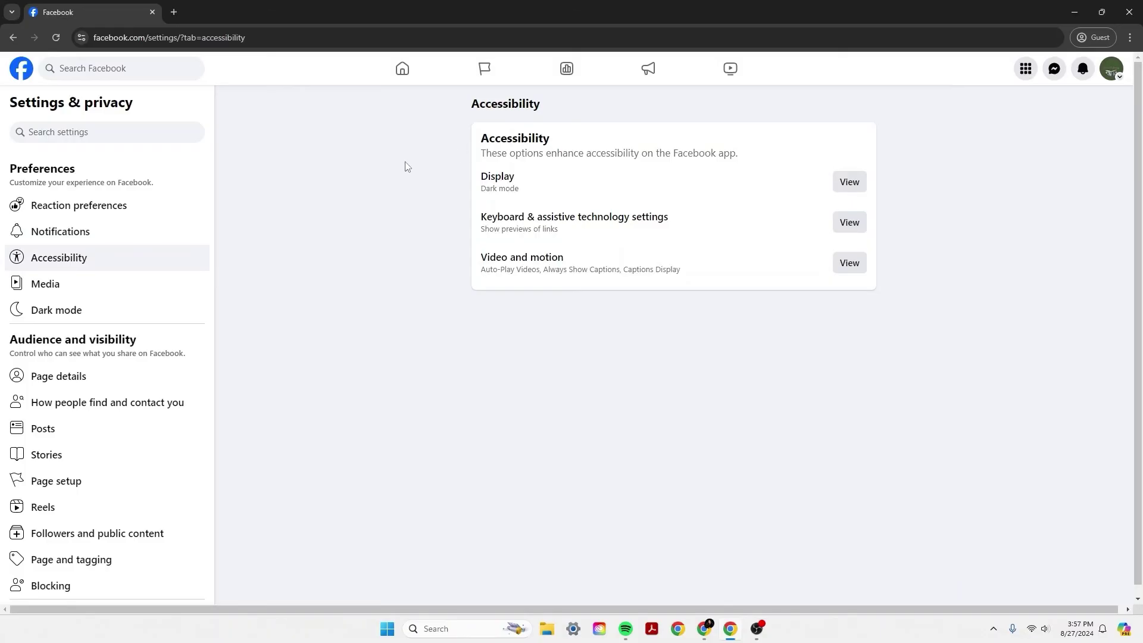
pyautogui.click(168, 283)
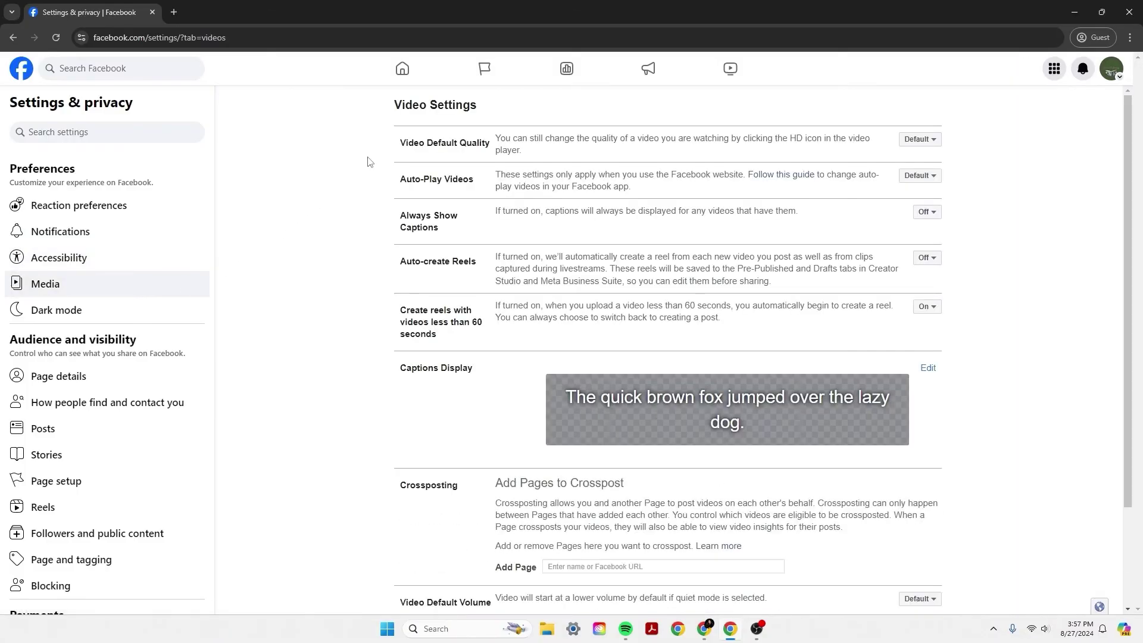
pyautogui.scroll(-1, 303, 148)
pyautogui.scroll(2, 303, 148)
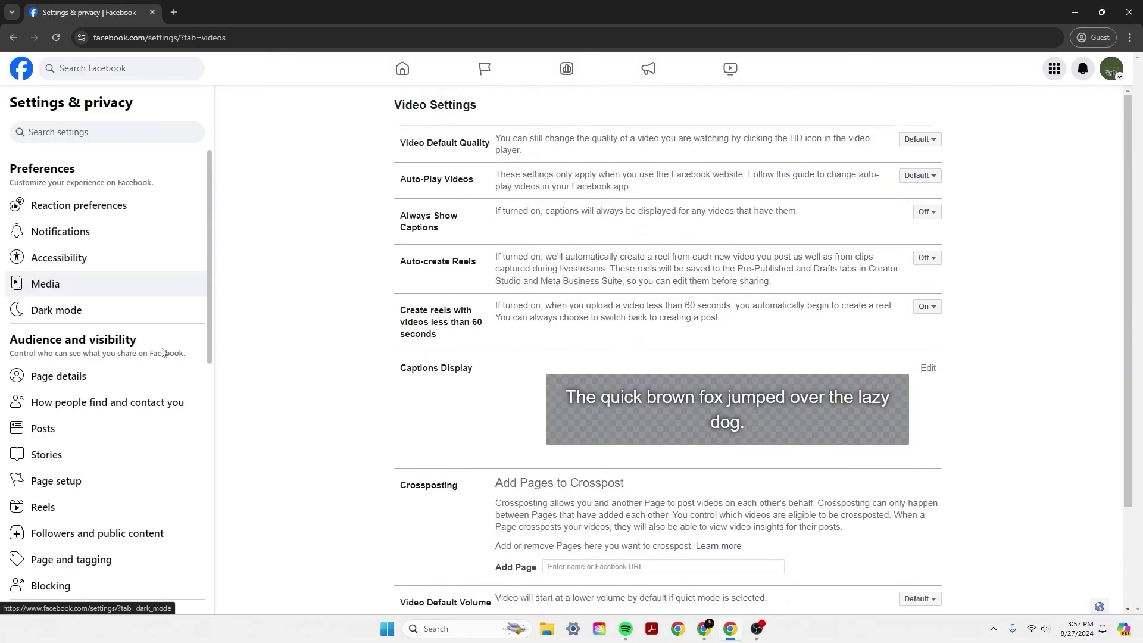
# Scroll through the Page details, then return to the settings list.
pyautogui.click(165, 380)
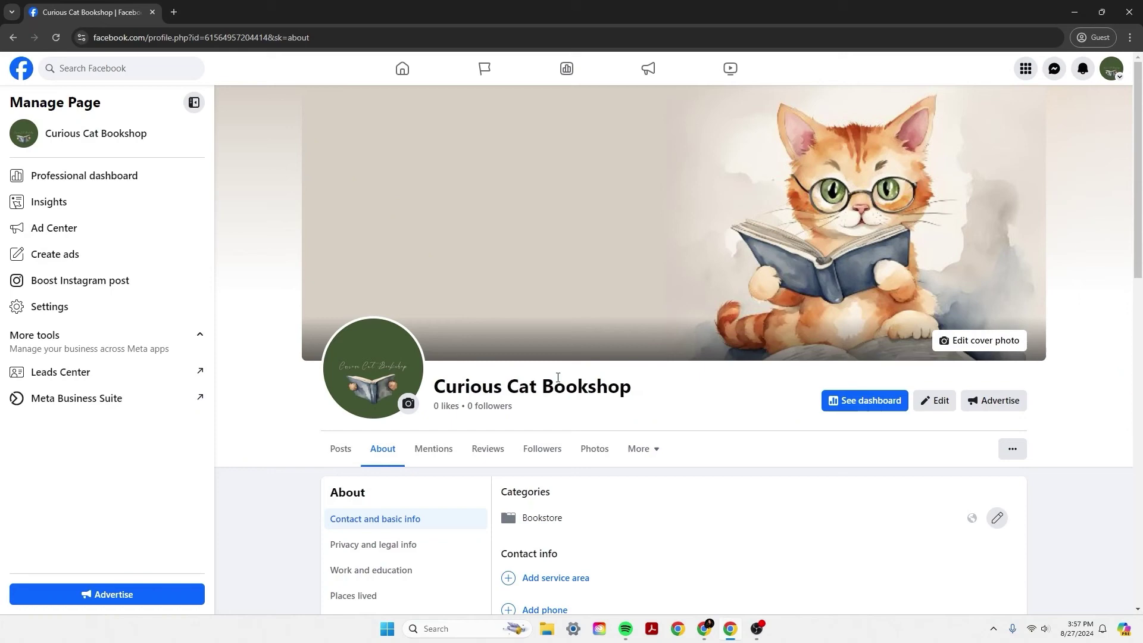
pyautogui.scroll(-3, 683, 362)
pyautogui.scroll(-7, 682, 362)
pyautogui.scroll(-4, 682, 362)
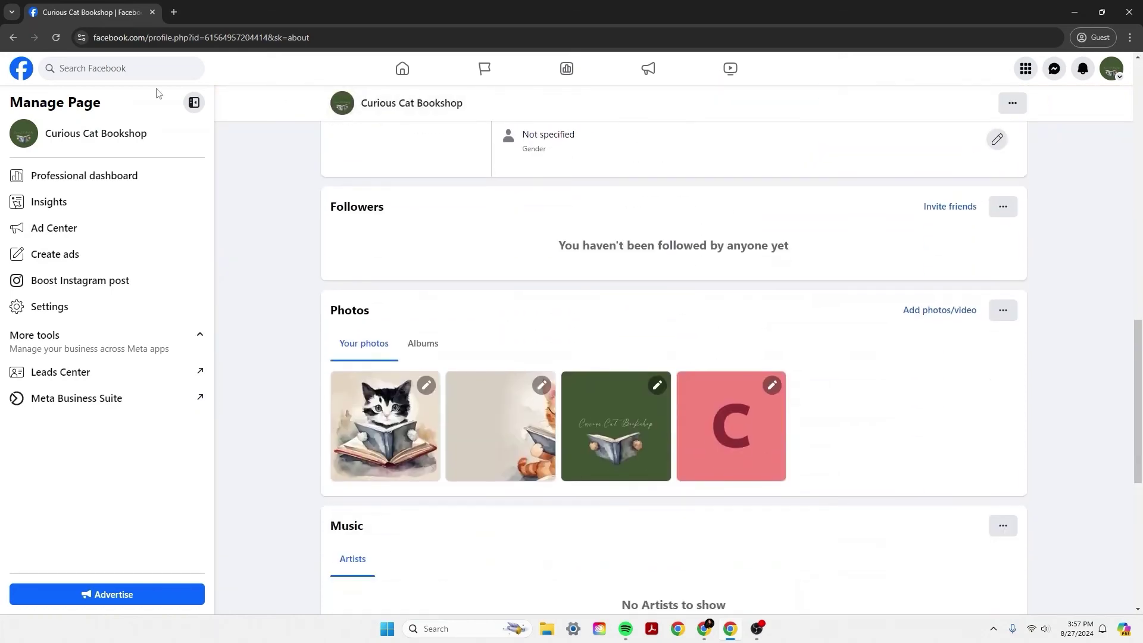
pyautogui.hotkey('alt', 'Left')
# Review contact-and-discovery, posts (future audience kept Public), stories and Page setup settings.
pyautogui.click(149, 407)
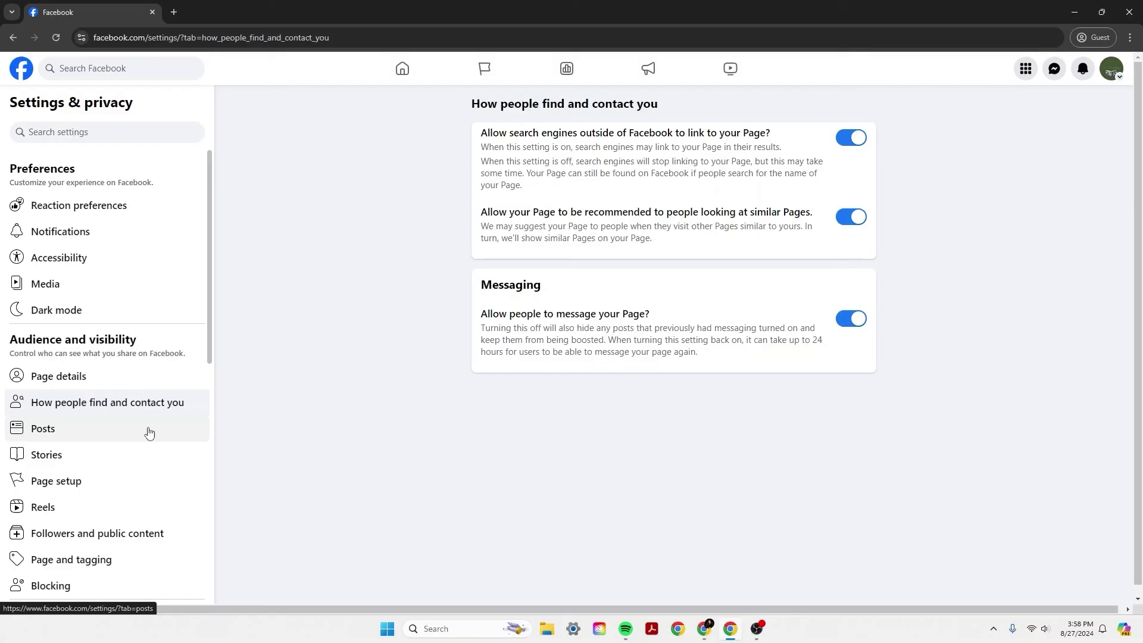
pyautogui.click(148, 432)
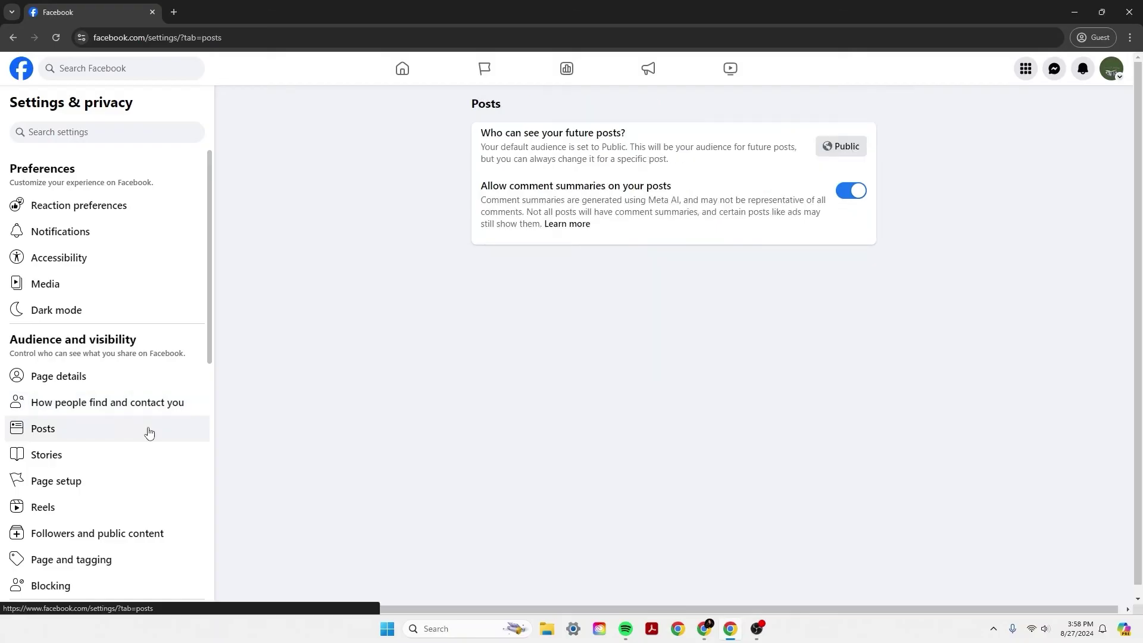
pyautogui.click(848, 148)
pyautogui.click(563, 375)
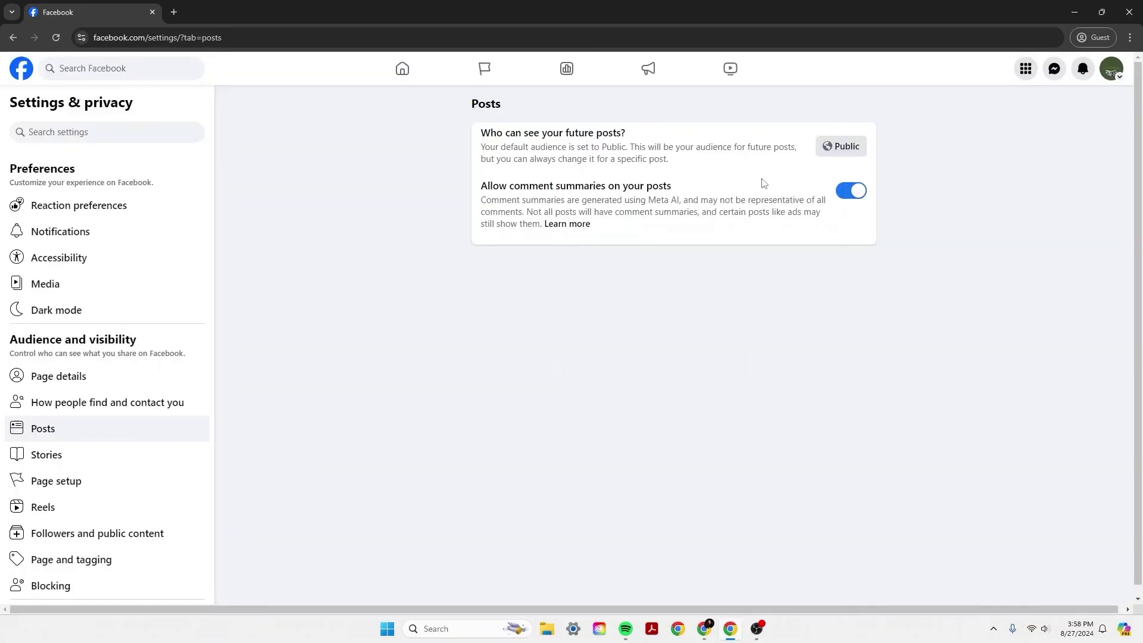
pyautogui.click(132, 454)
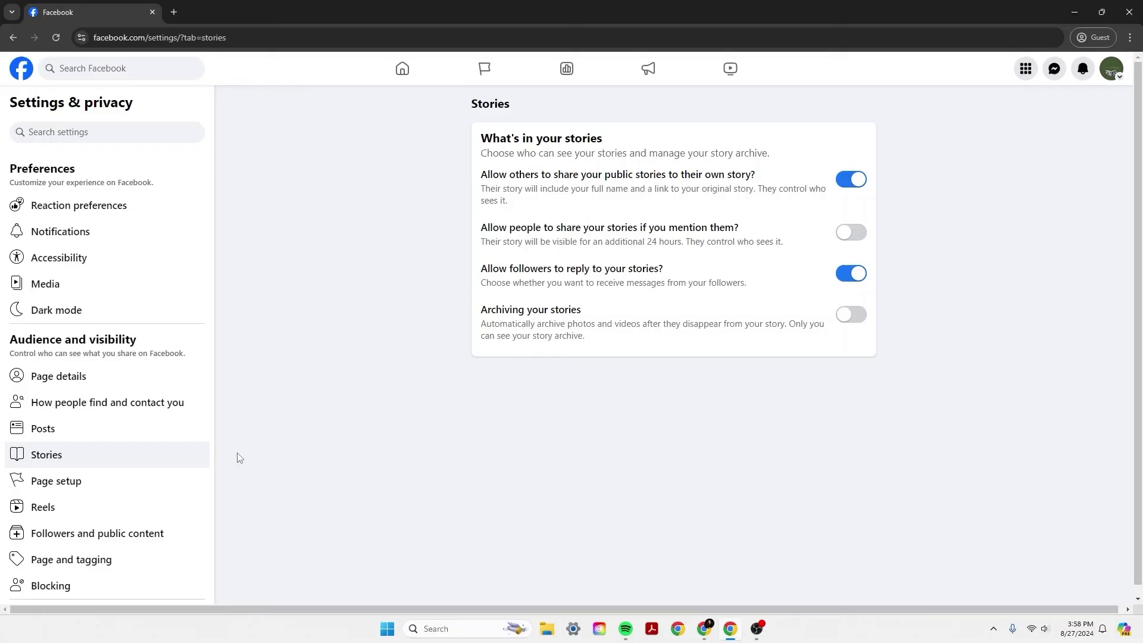
pyautogui.click(153, 477)
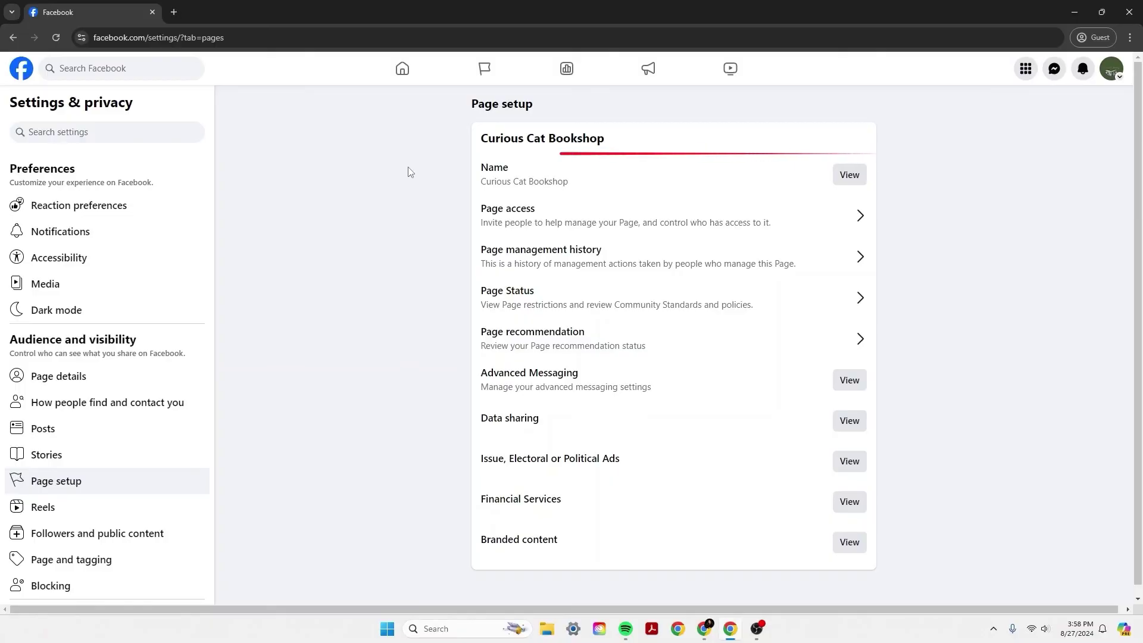
# Try the username 'cuhicago' in the Page's name settings, then discard it.
pyautogui.click(615, 173)
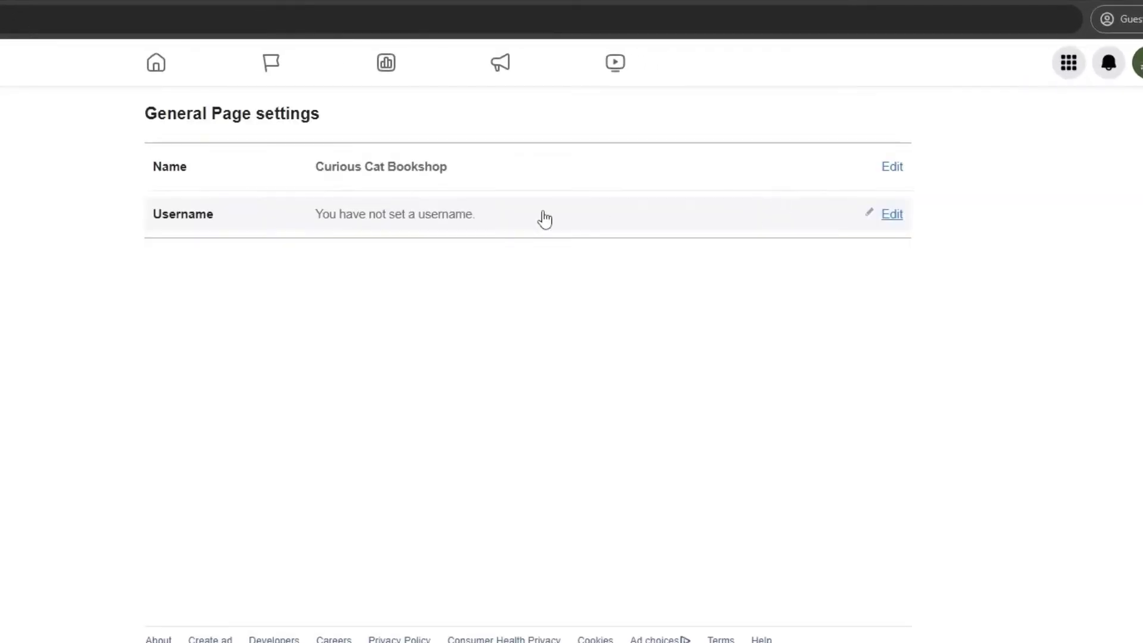
pyautogui.click(503, 226)
pyautogui.click(478, 283)
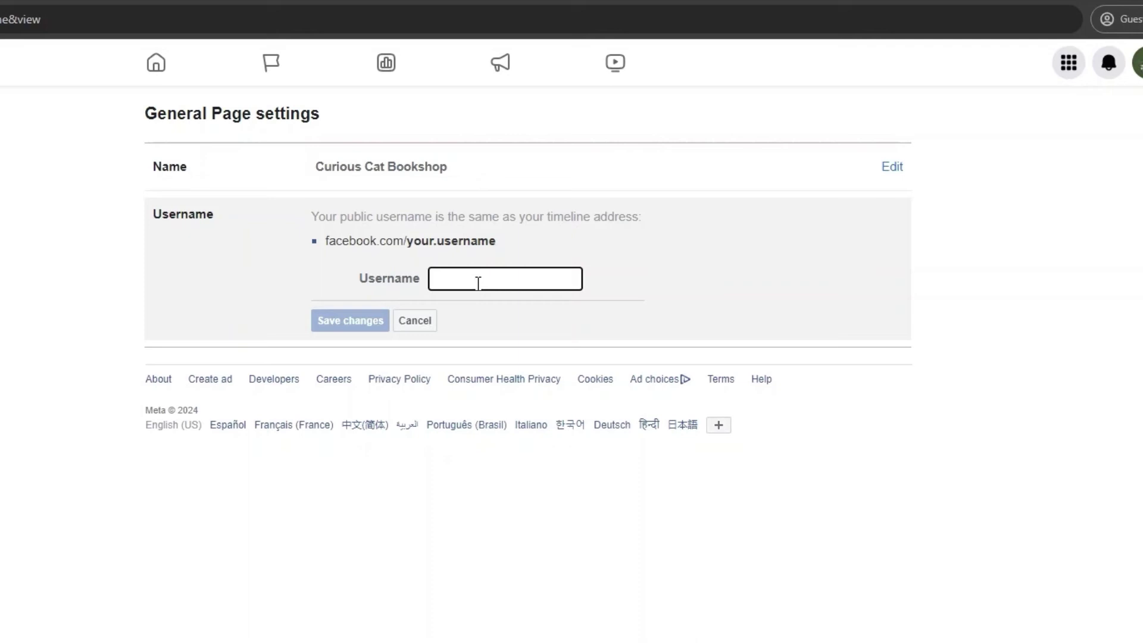
pyautogui.write('curiouscatbooksh')
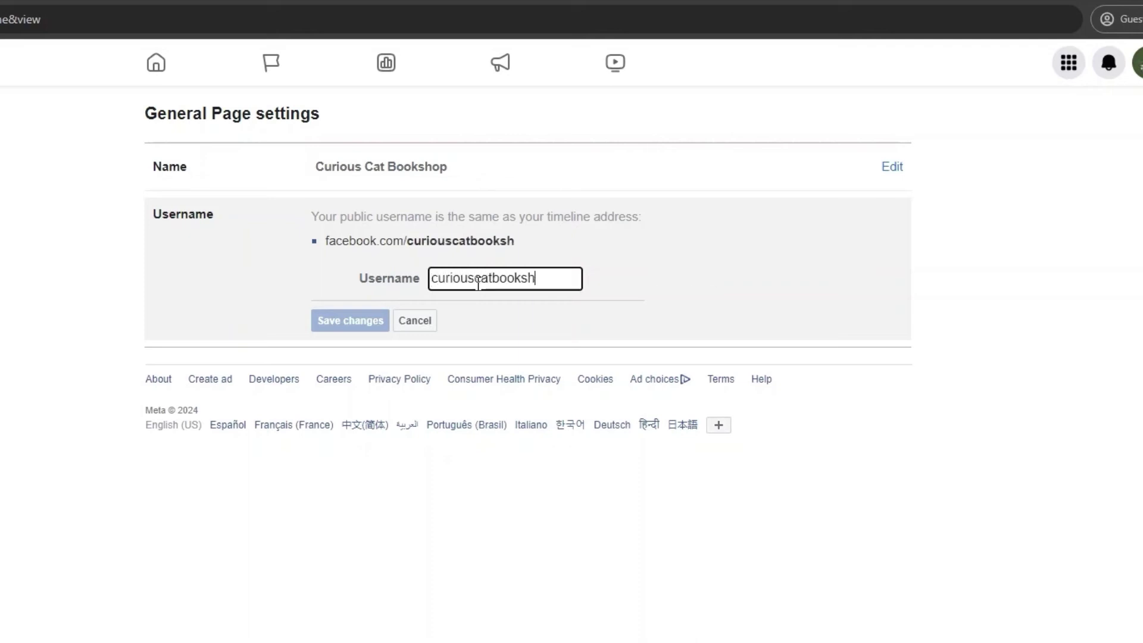
pyautogui.write('icago')
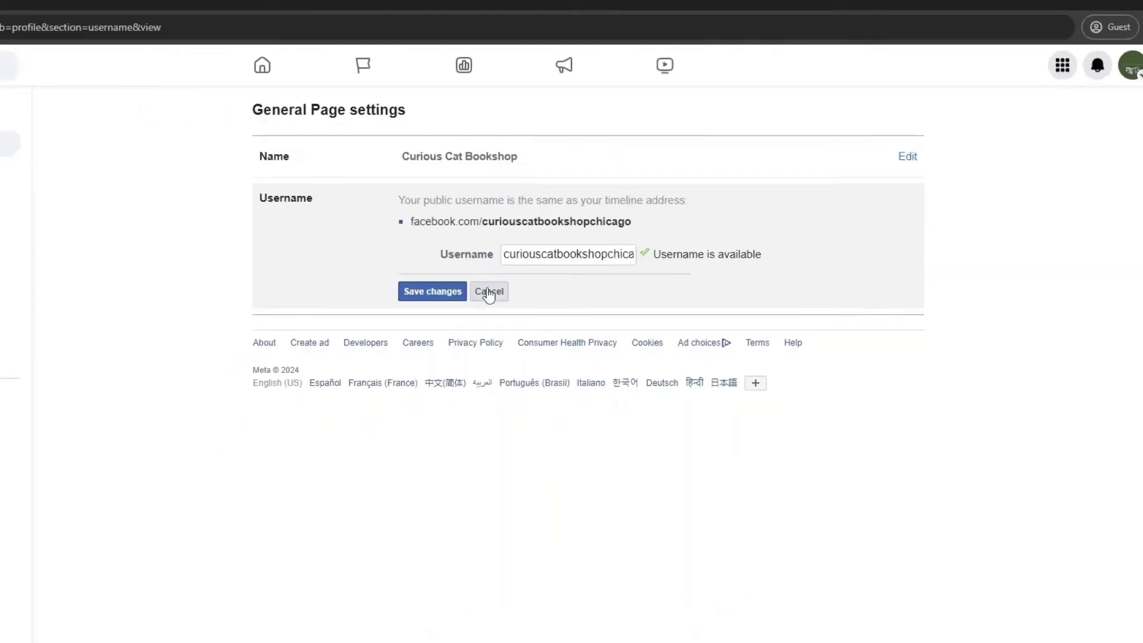
pyautogui.click(414, 320)
# Review Page access, management history, Page status and recommendation status under Page setup.
pyautogui.scroll(-2, 131, 271)
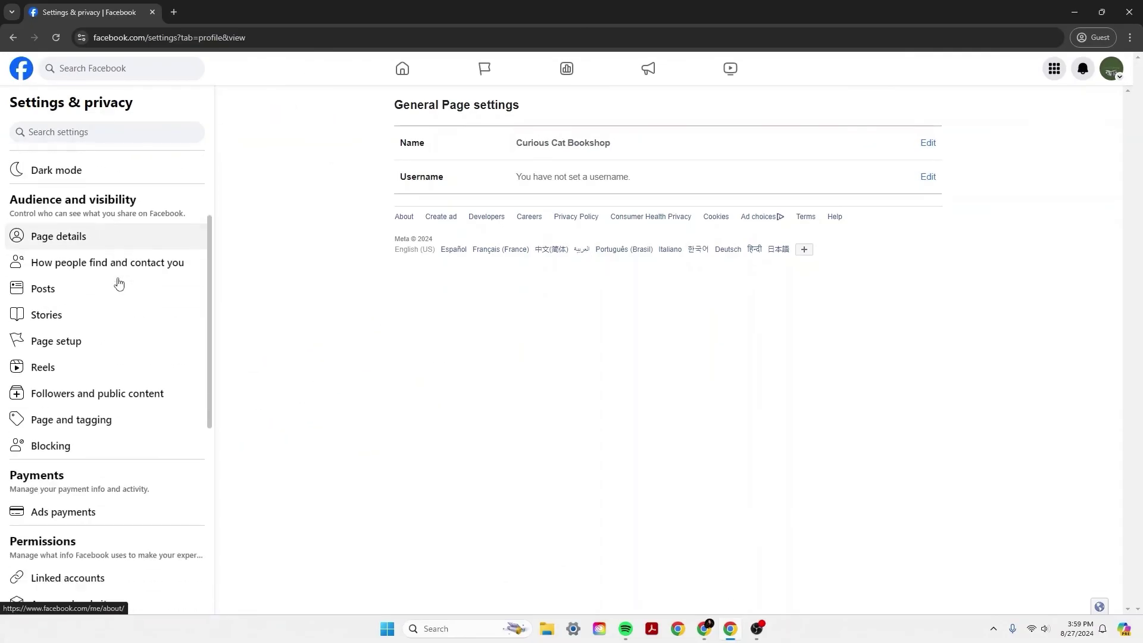
pyautogui.scroll(-1, 119, 283)
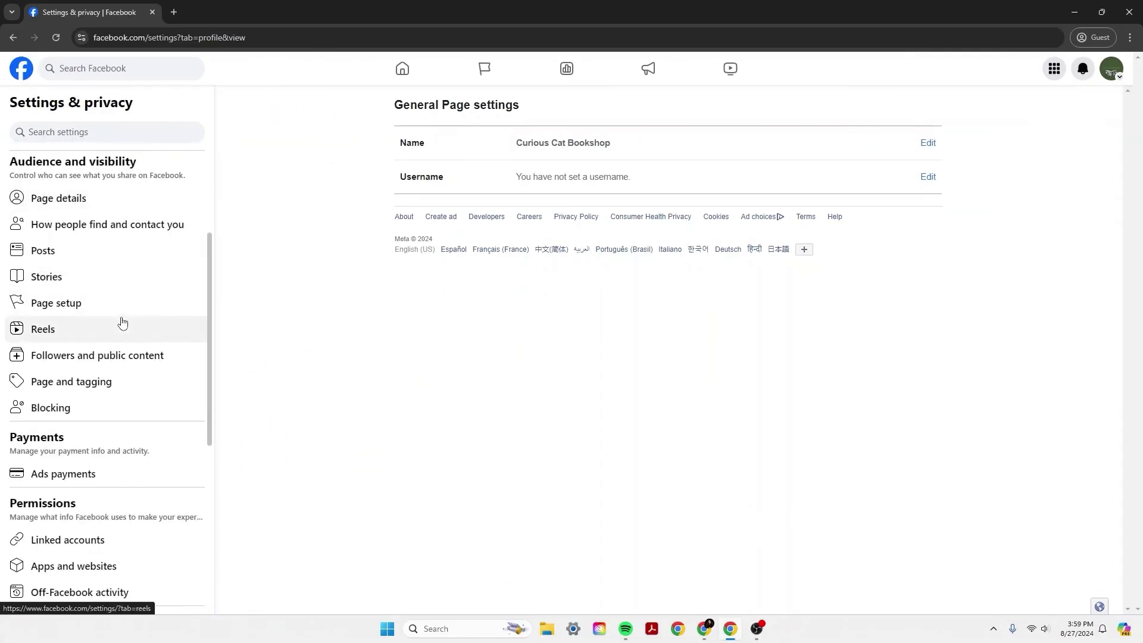
pyautogui.click(122, 305)
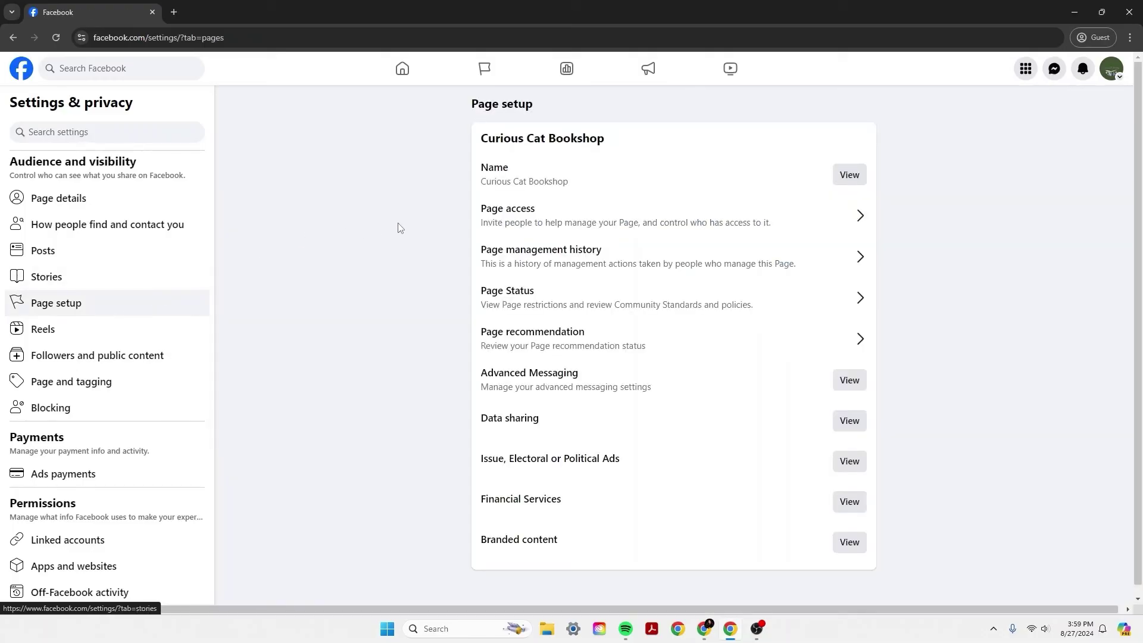
pyautogui.click(799, 223)
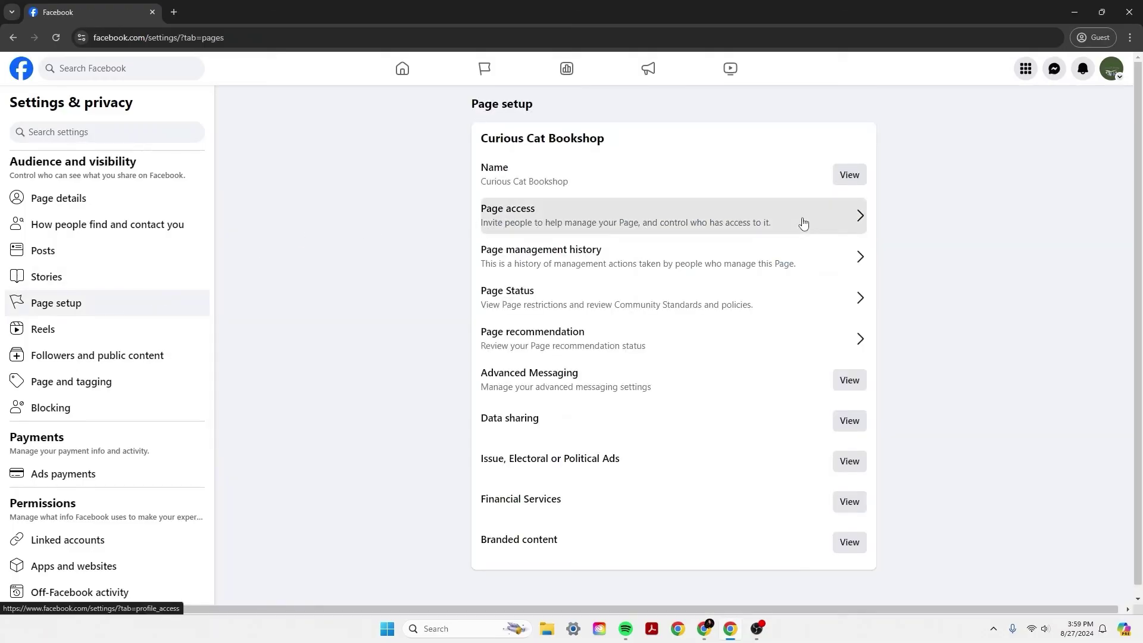
pyautogui.click(13, 37)
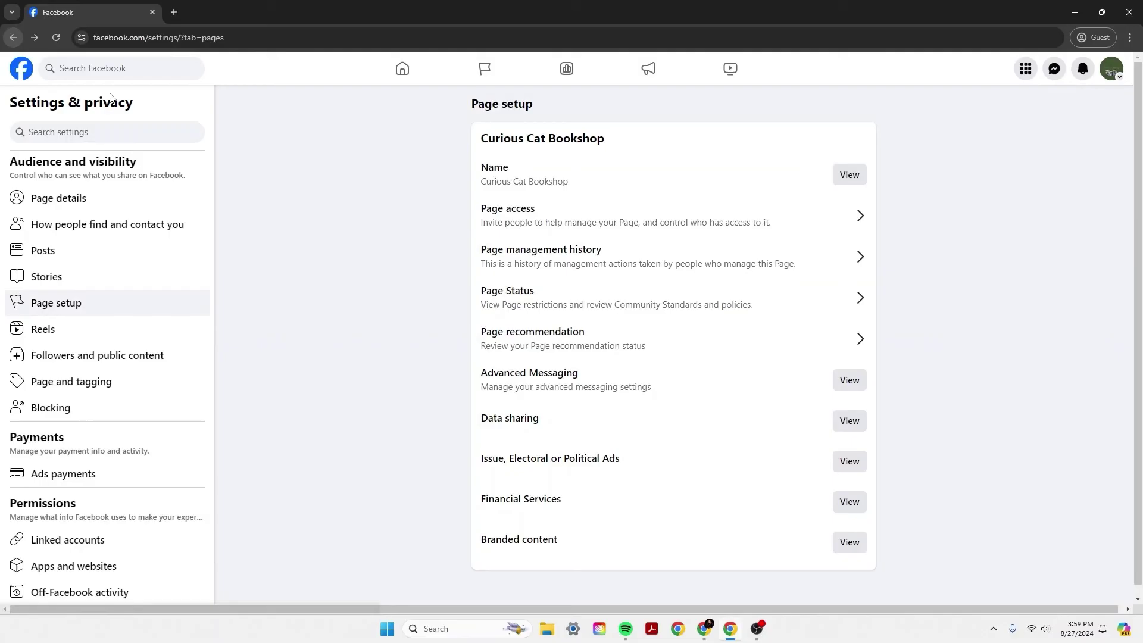
pyautogui.click(640, 256)
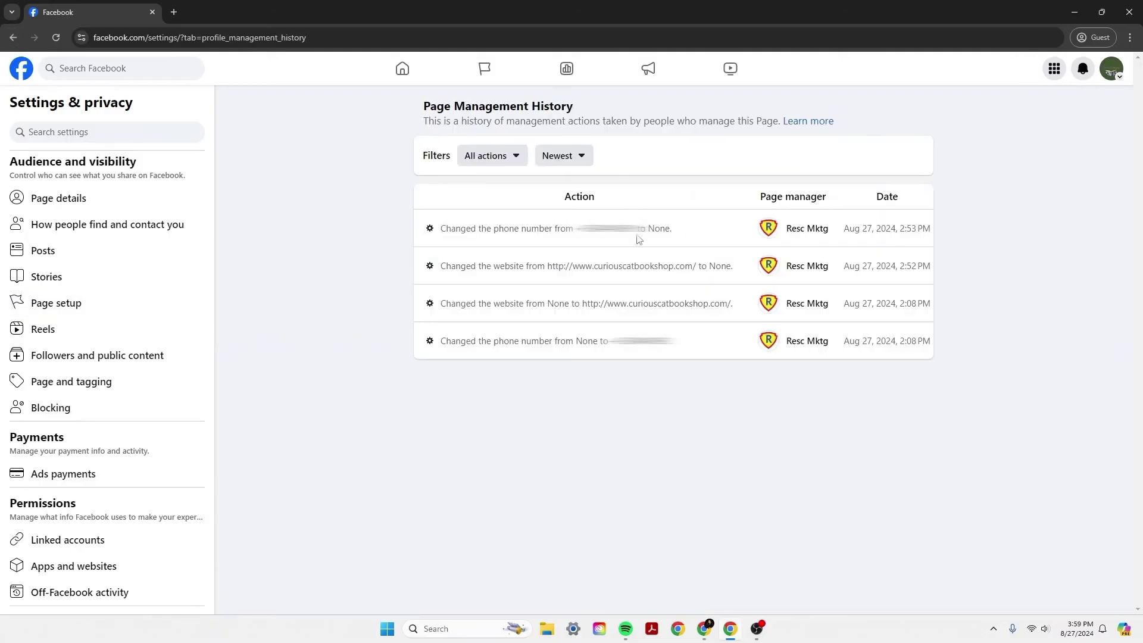
pyautogui.click(14, 38)
pyautogui.click(562, 293)
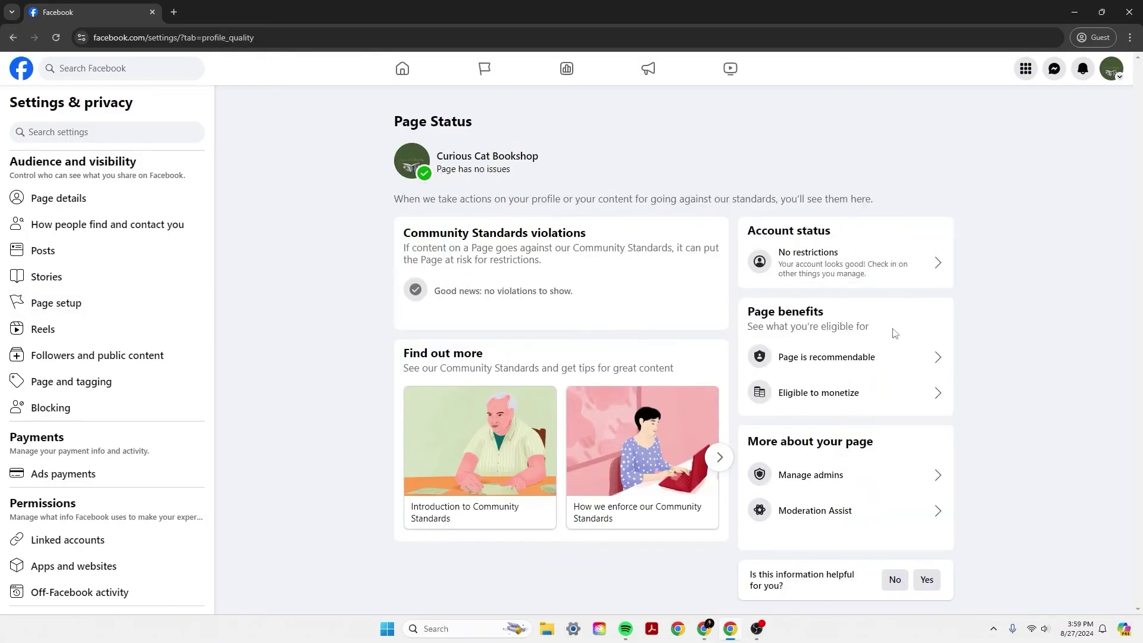
pyautogui.click(14, 38)
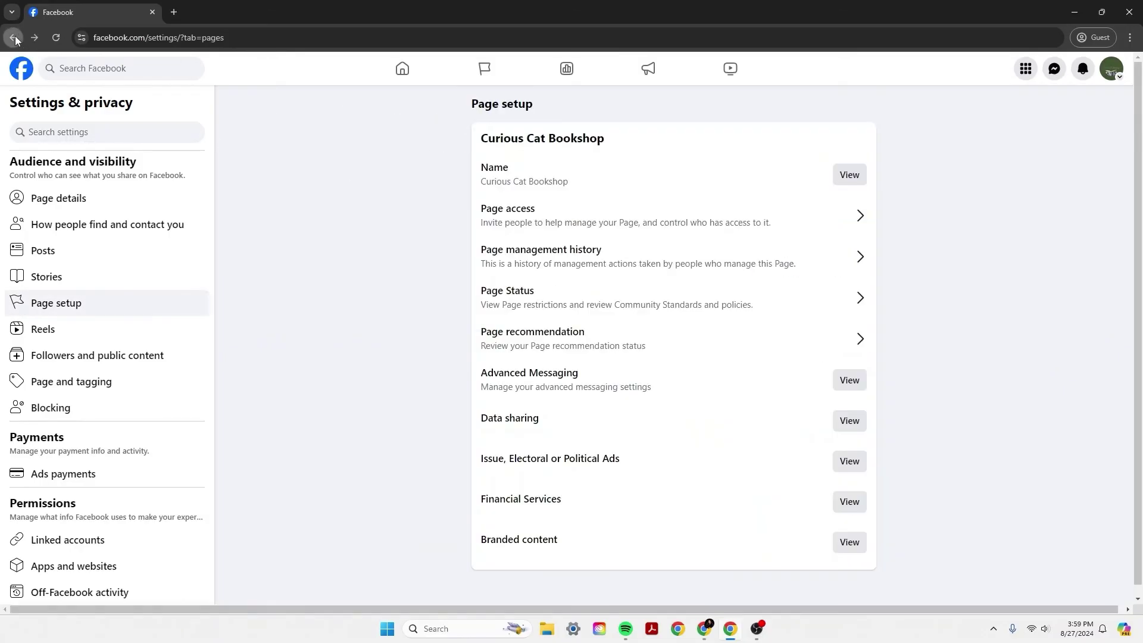
pyautogui.click(619, 342)
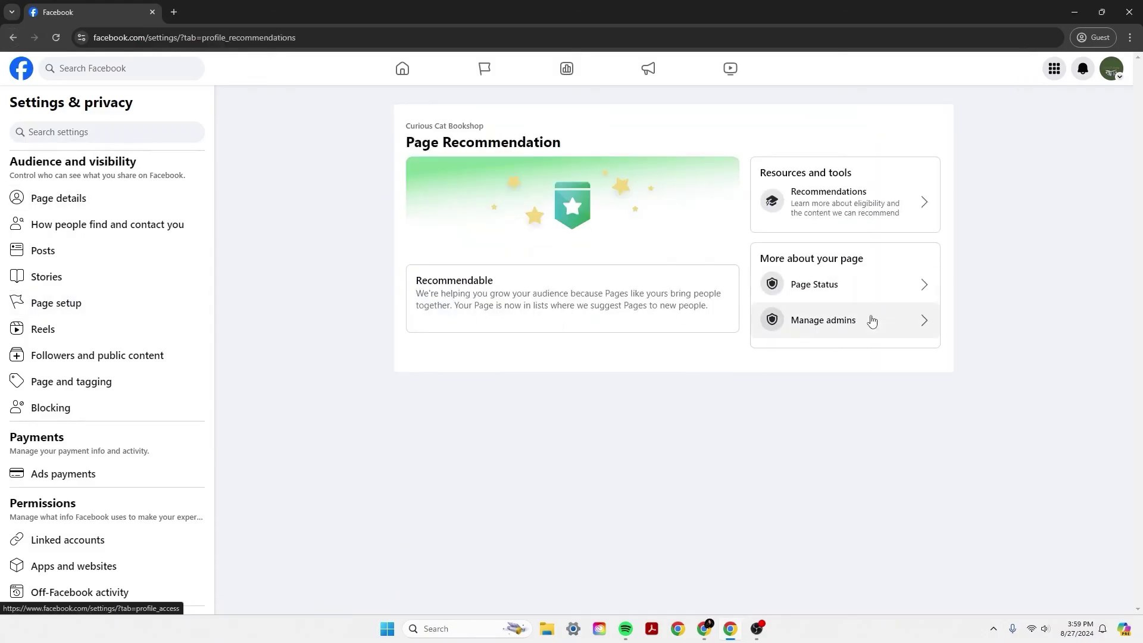
pyautogui.click(181, 356)
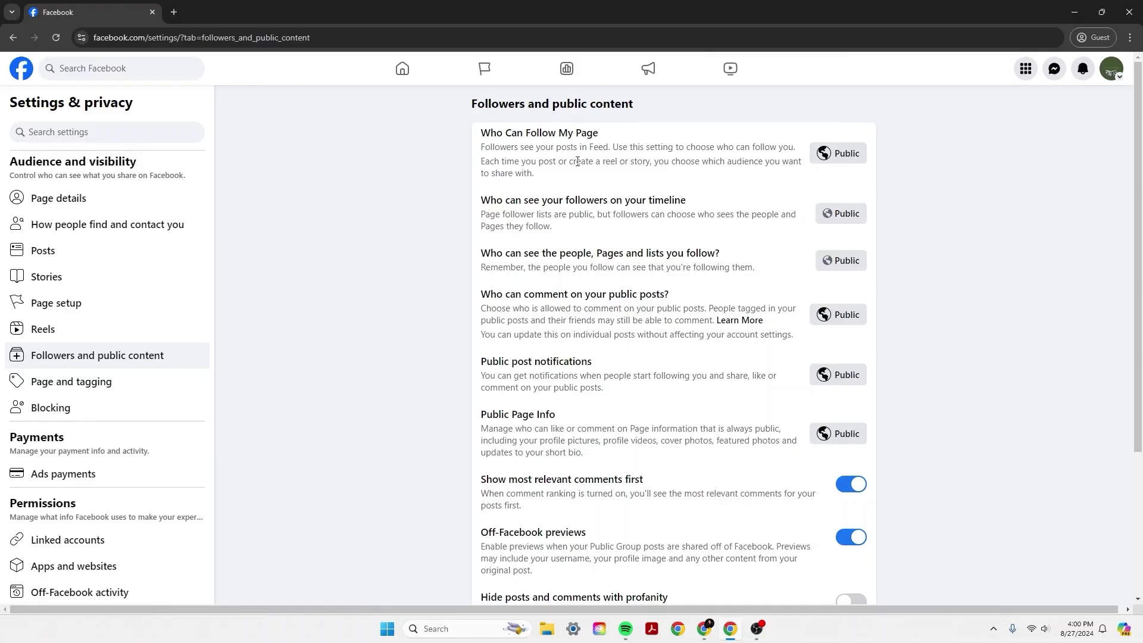
# Check who can follow the Page and comment on public posts, leaving both unchanged.
pyautogui.click(837, 161)
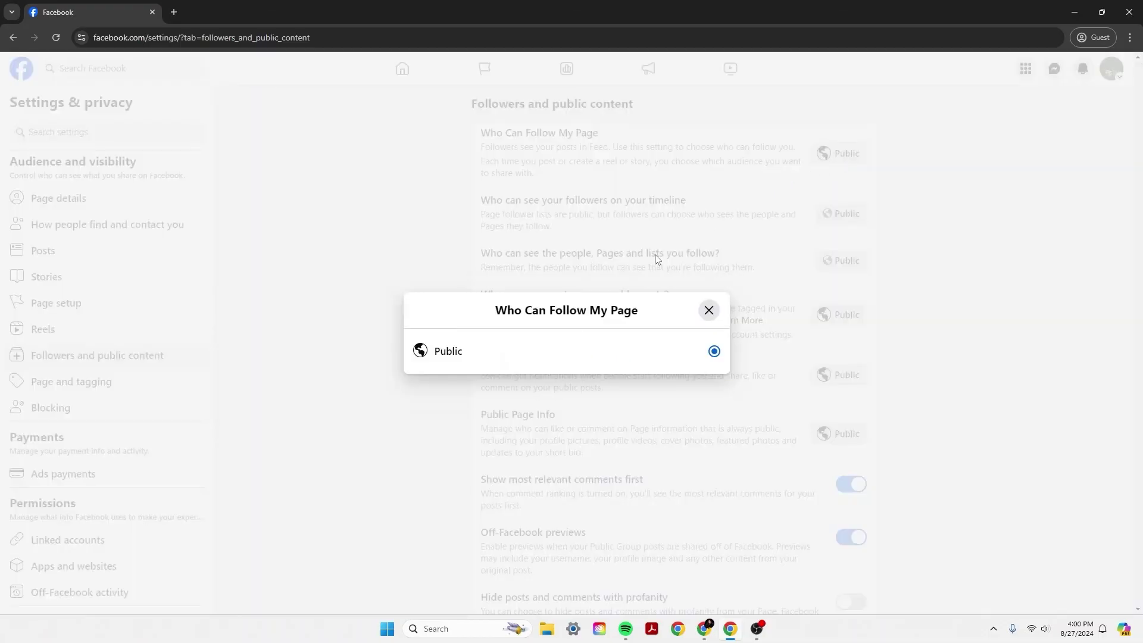
pyautogui.click(709, 311)
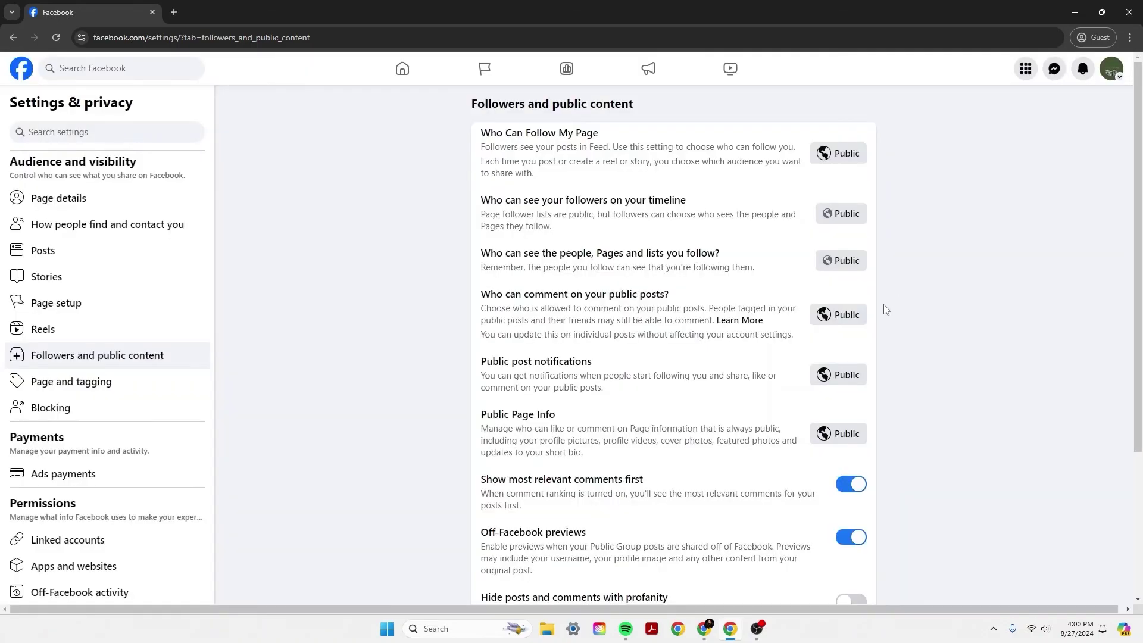
pyautogui.click(850, 315)
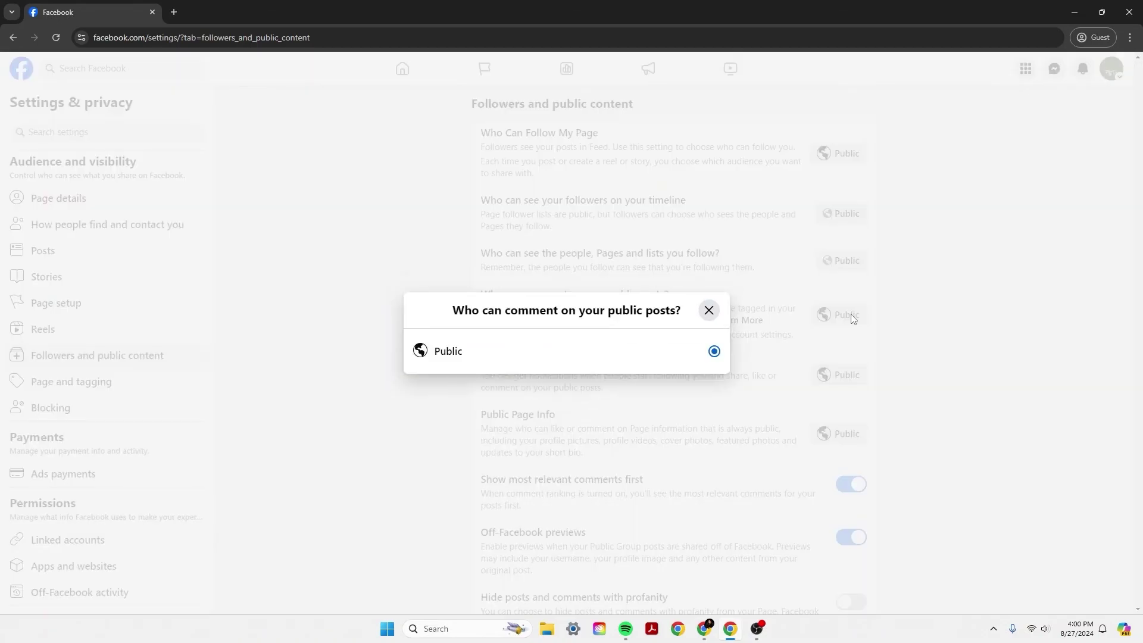
pyautogui.click(709, 310)
pyautogui.scroll(-1, 917, 322)
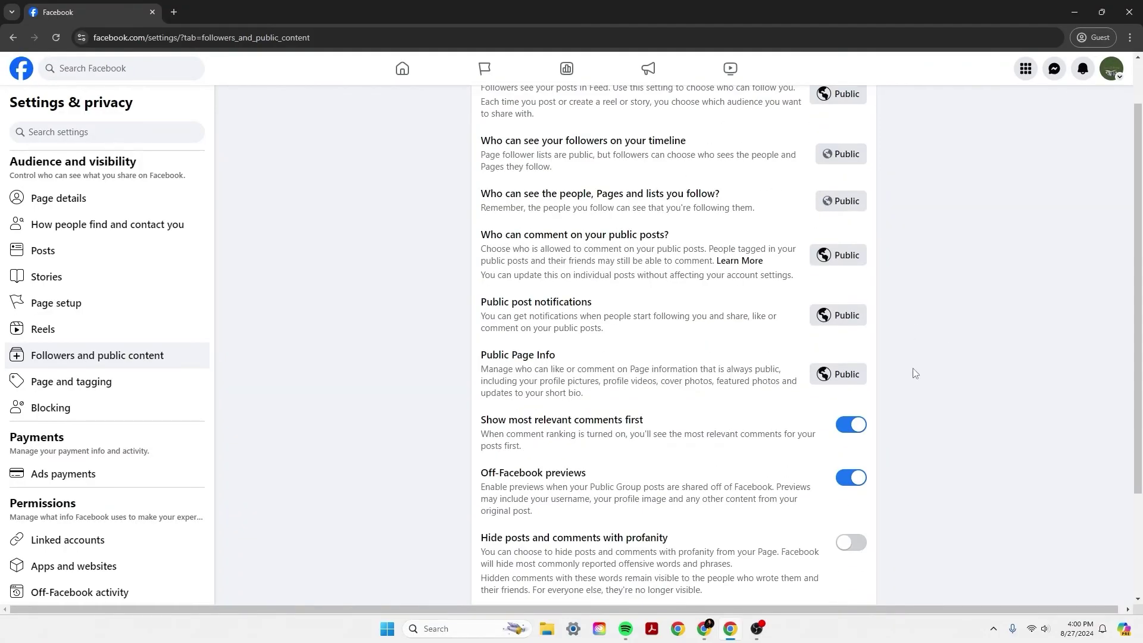
pyautogui.scroll(-2, 917, 381)
pyautogui.scroll(-1, 924, 423)
# Turn on the profanity filter and expand keyword, country and age restriction options.
pyautogui.click(851, 402)
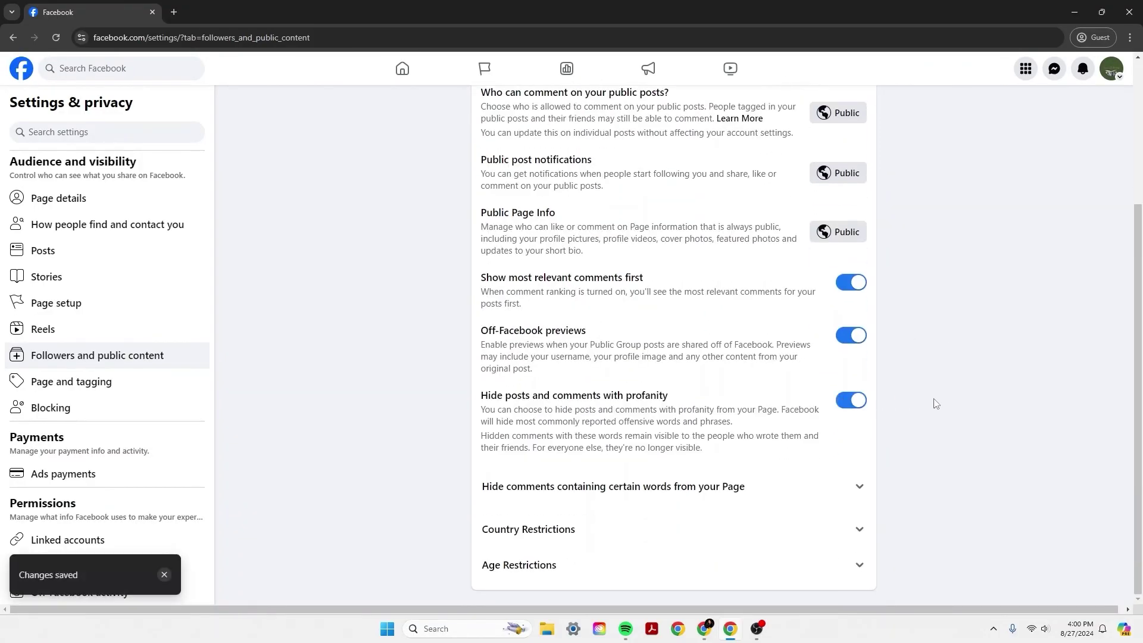
pyautogui.click(830, 486)
pyautogui.scroll(-2, 774, 416)
pyautogui.scroll(-2, 720, 339)
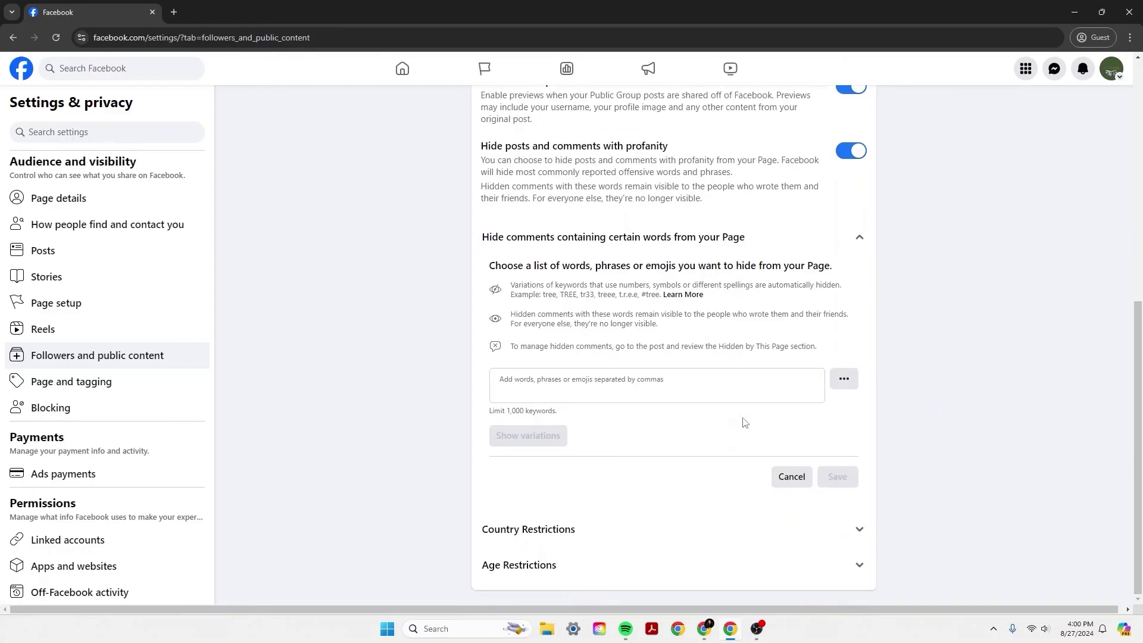
pyautogui.click(786, 529)
pyautogui.scroll(-1, 785, 505)
pyautogui.click(797, 564)
pyautogui.scroll(-1, 798, 564)
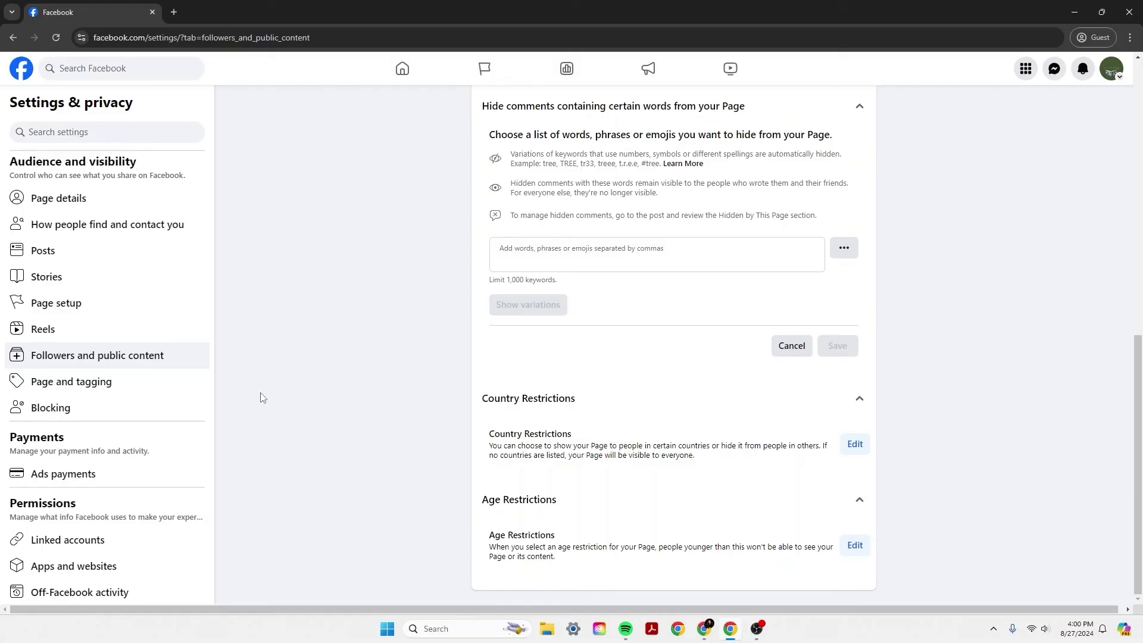
pyautogui.click(181, 386)
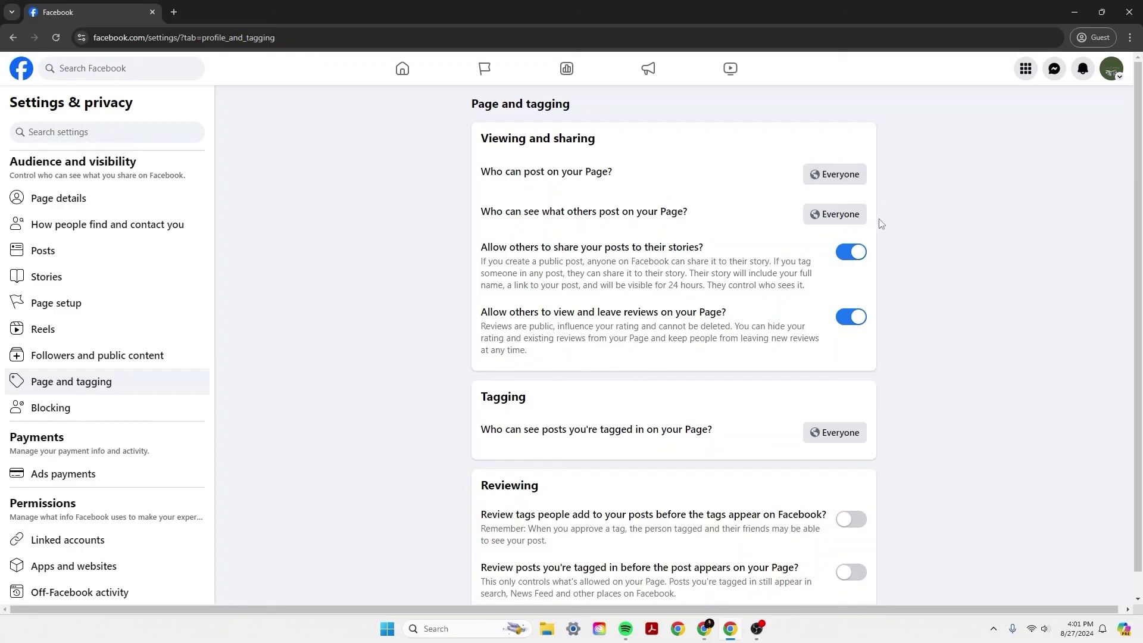
# Switch on review of tags people add and posts the Page is tagged in.
pyautogui.scroll(-1, 904, 338)
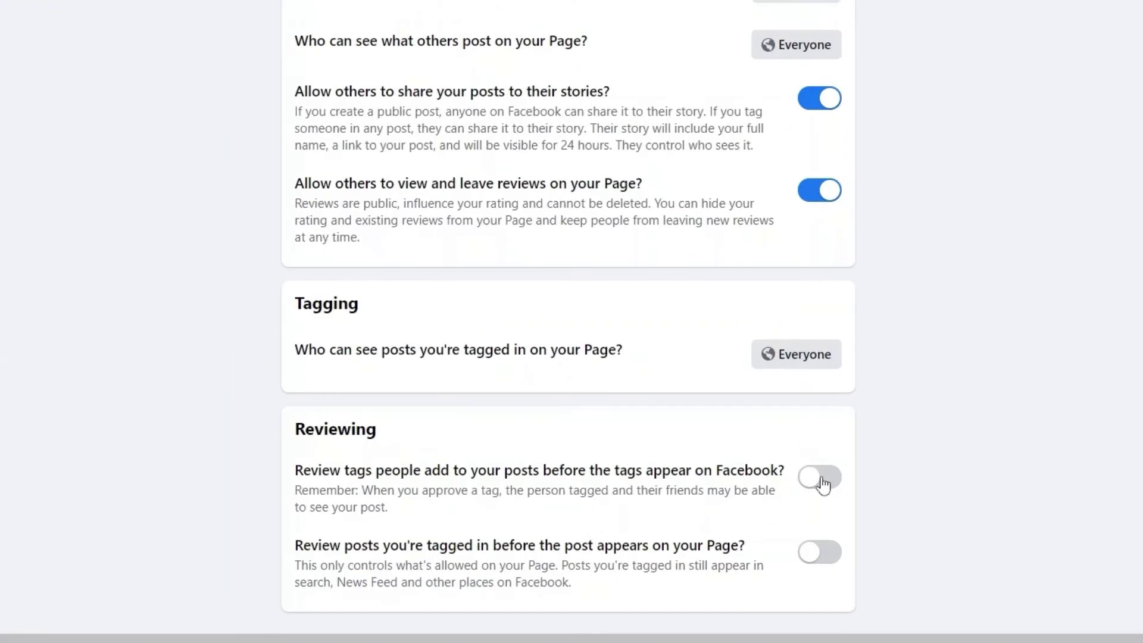
pyautogui.click(854, 499)
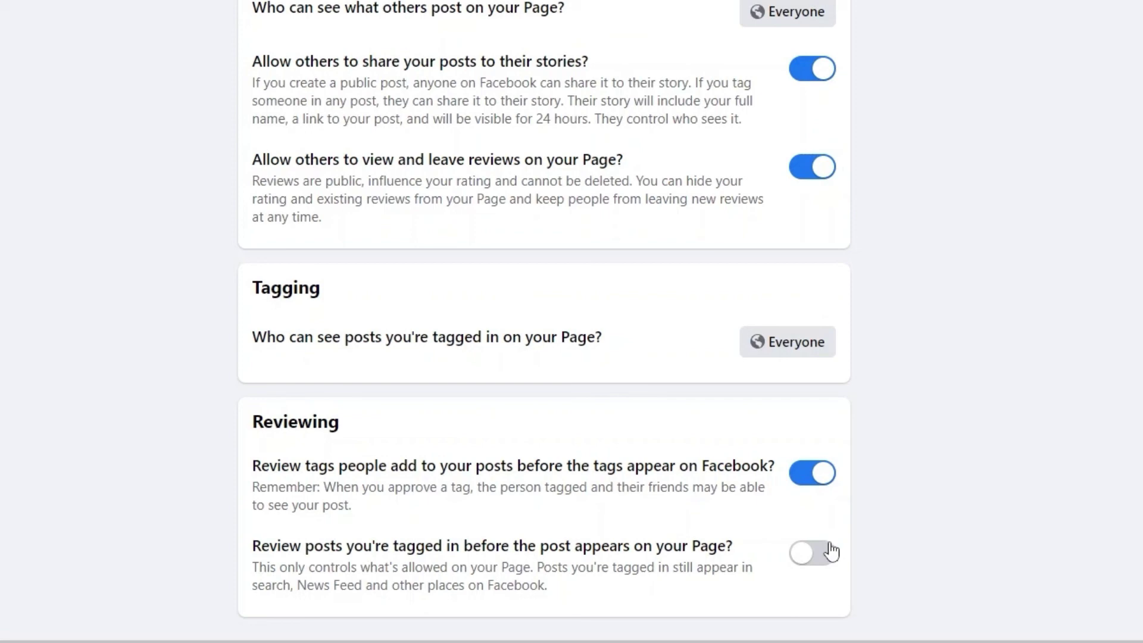
pyautogui.click(813, 555)
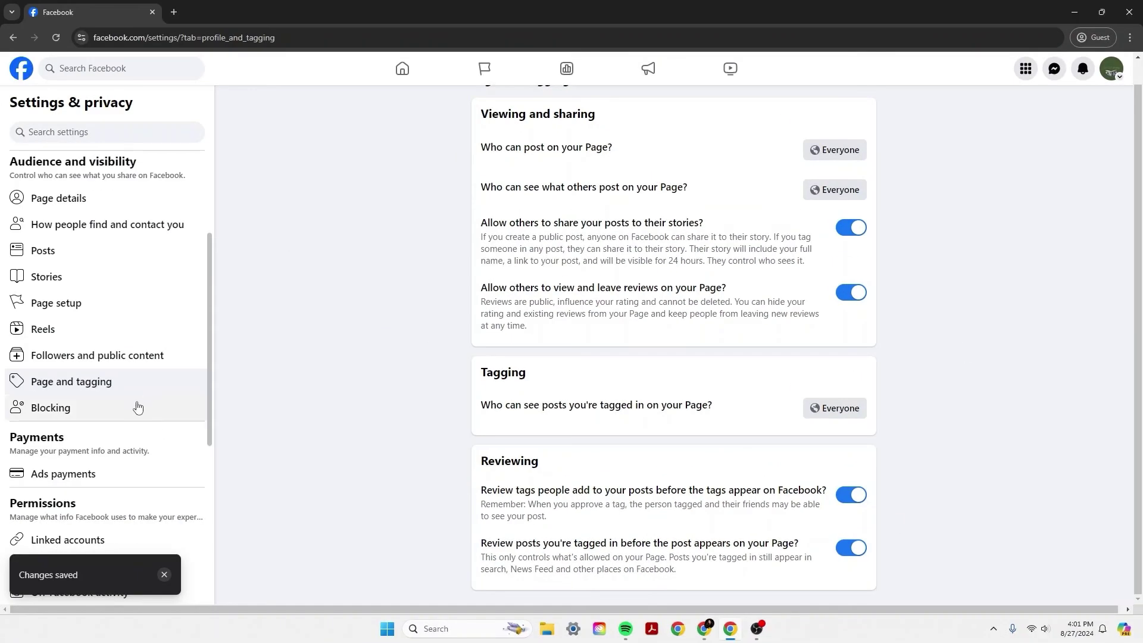
# Look over blocking options and cancel out of deactivating the Page.
pyautogui.click(135, 409)
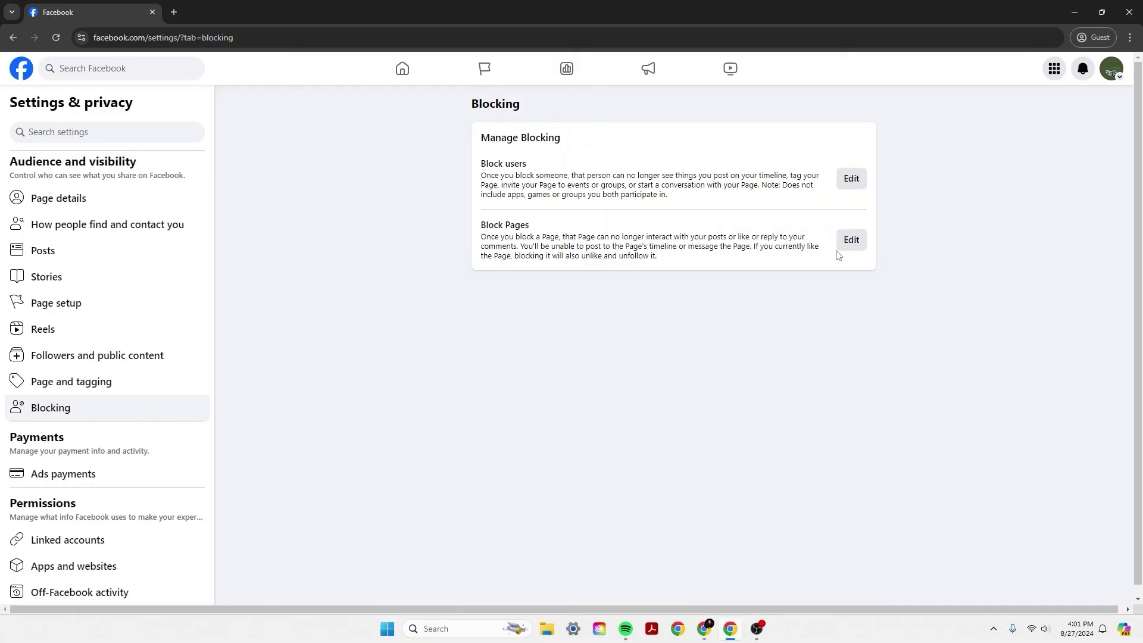
pyautogui.scroll(-1, 148, 472)
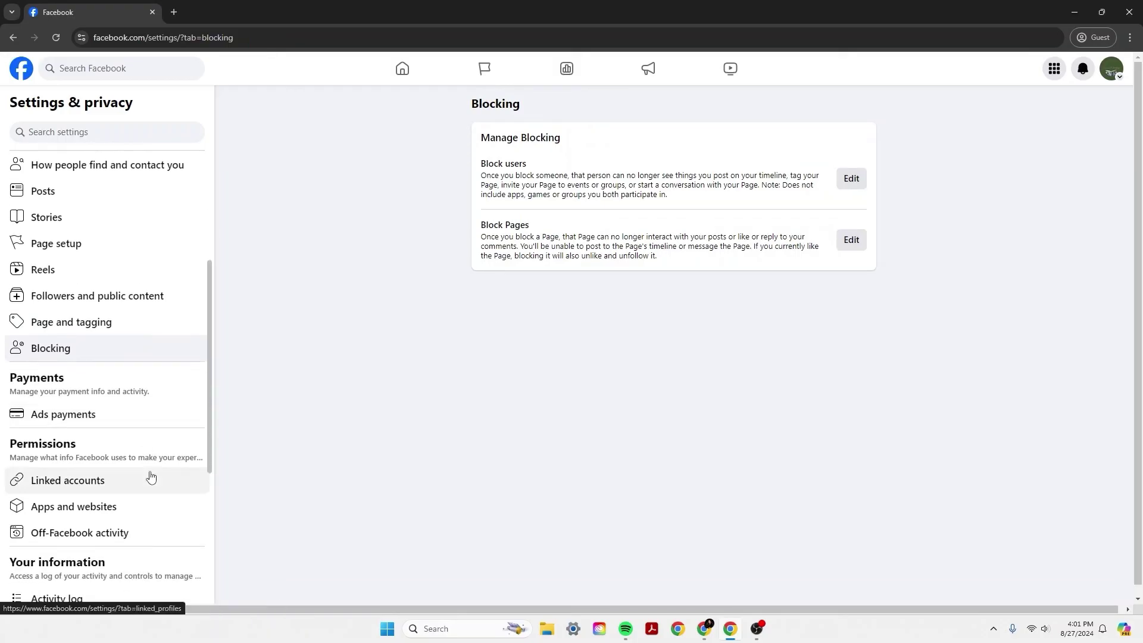
pyautogui.scroll(-1, 155, 458)
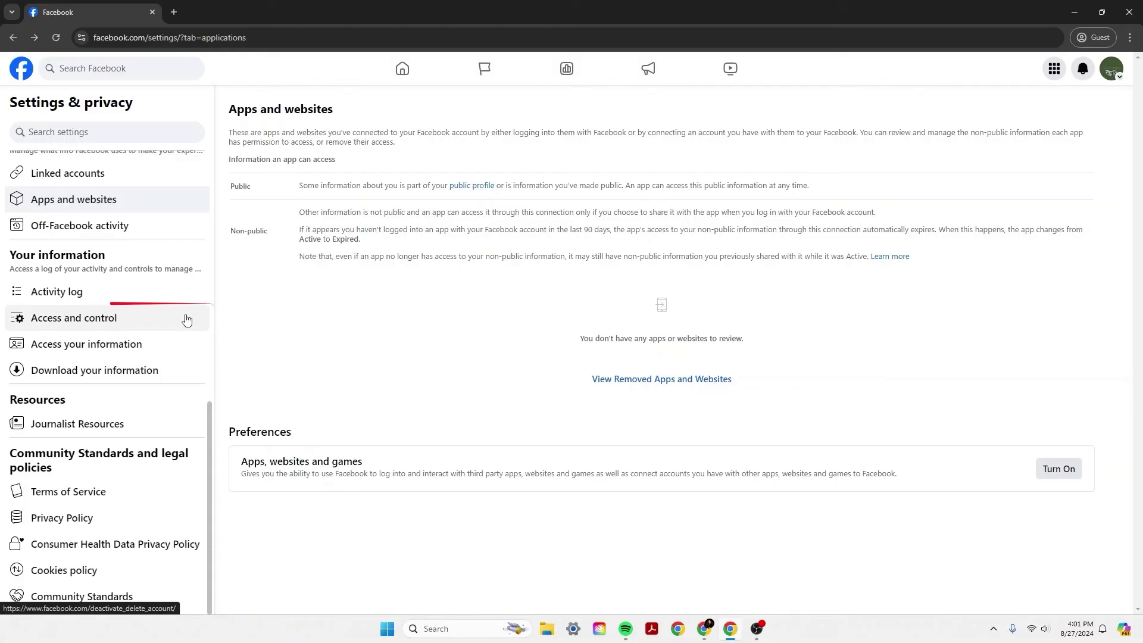
pyautogui.click(187, 318)
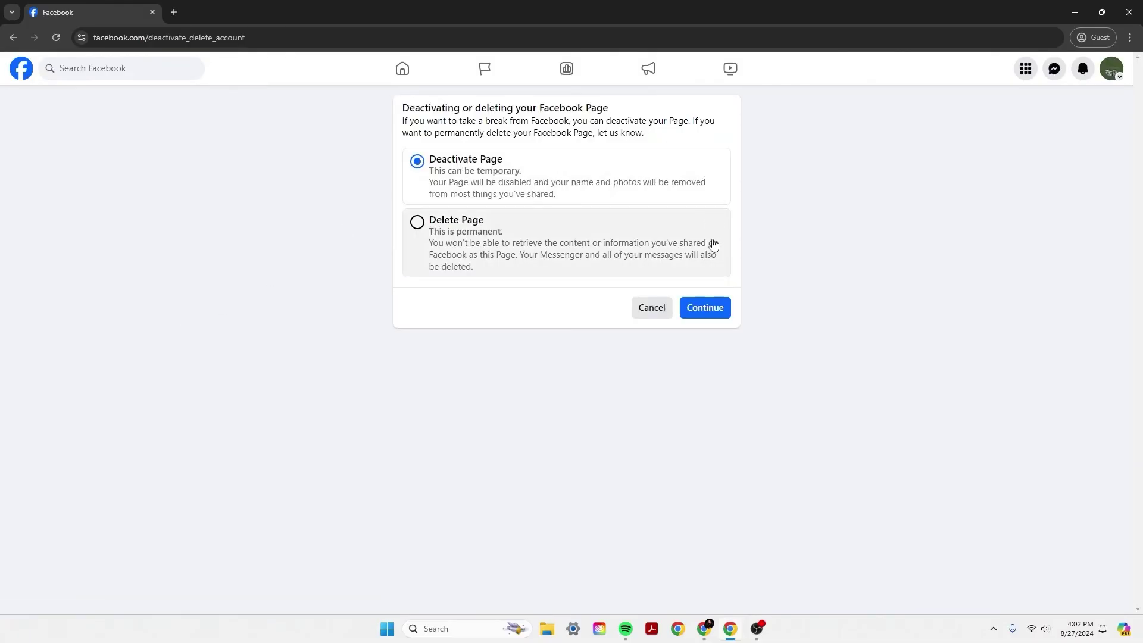
pyautogui.click(651, 308)
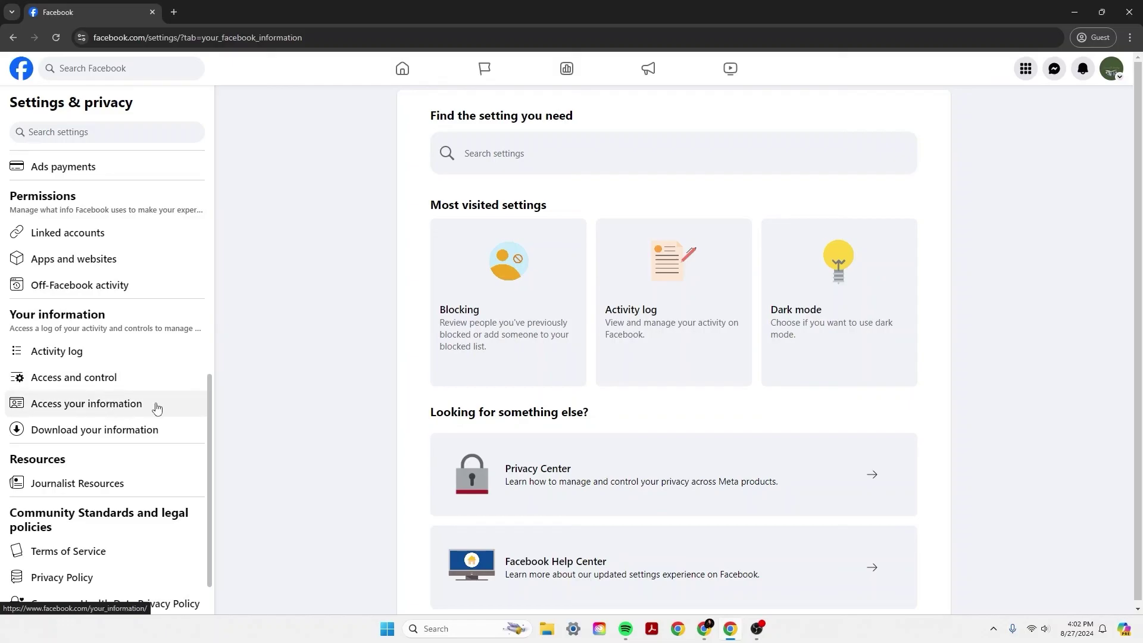